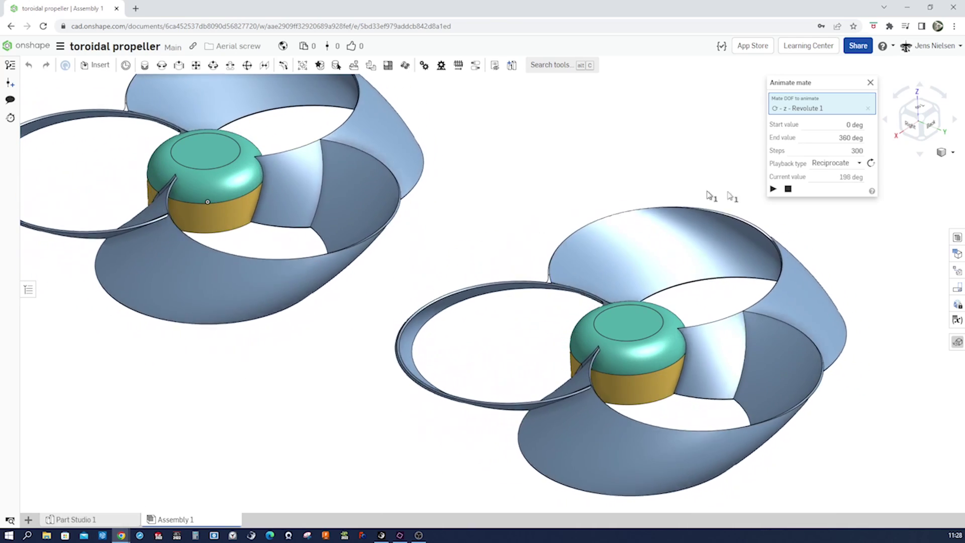
- Stop the Revolute 1 mate animation, close its settings, and switch to Part Studio 1
{"action": "left_click", "coordinate": [787, 189]}
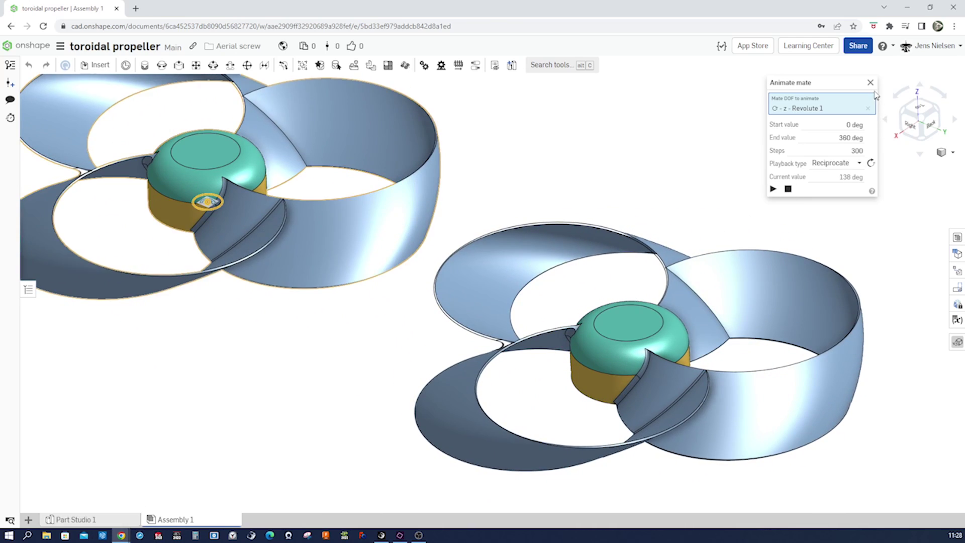
{"action": "left_click", "coordinate": [869, 82]}
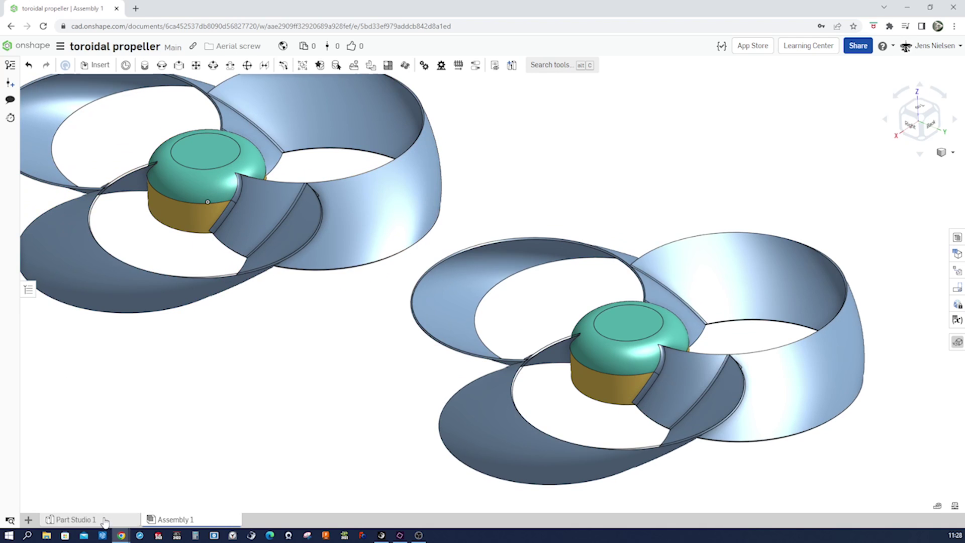
{"action": "left_click", "coordinate": [76, 519]}
{"action": "key", "text": "shift+Up"}
{"action": "key", "text": "shift+Up"}
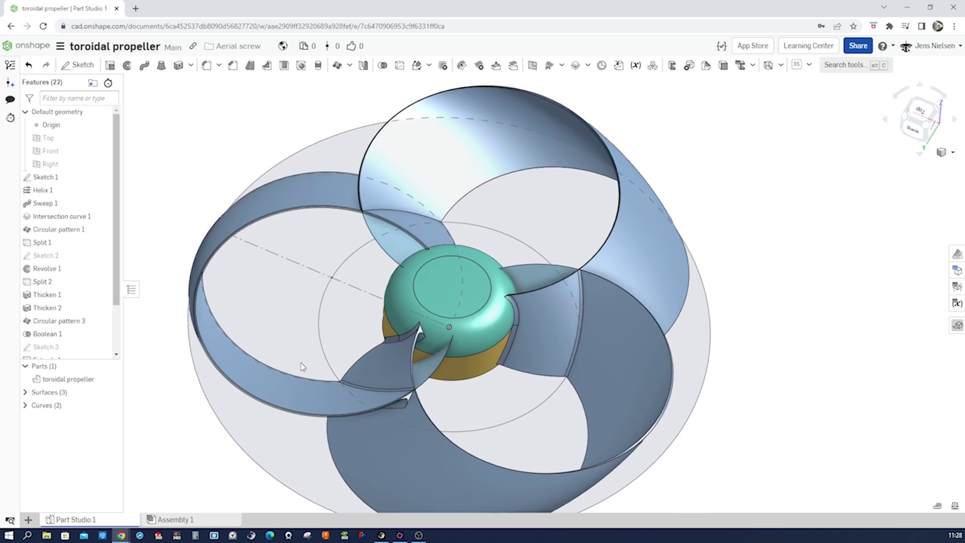
- Open Sketch 1 of the finished propeller for editing to examine its base circles
{"action": "right_click", "coordinate": [70, 184]}
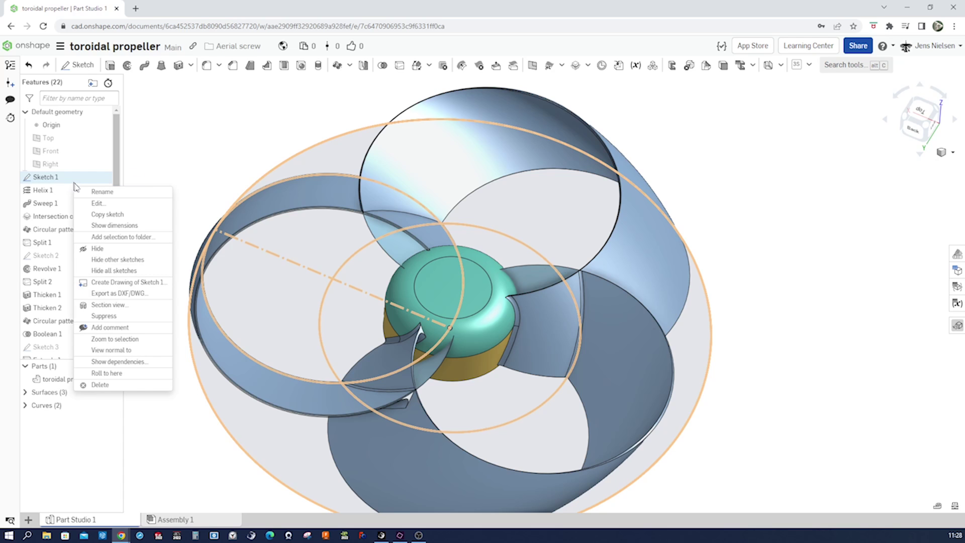
{"action": "left_click", "coordinate": [83, 203]}
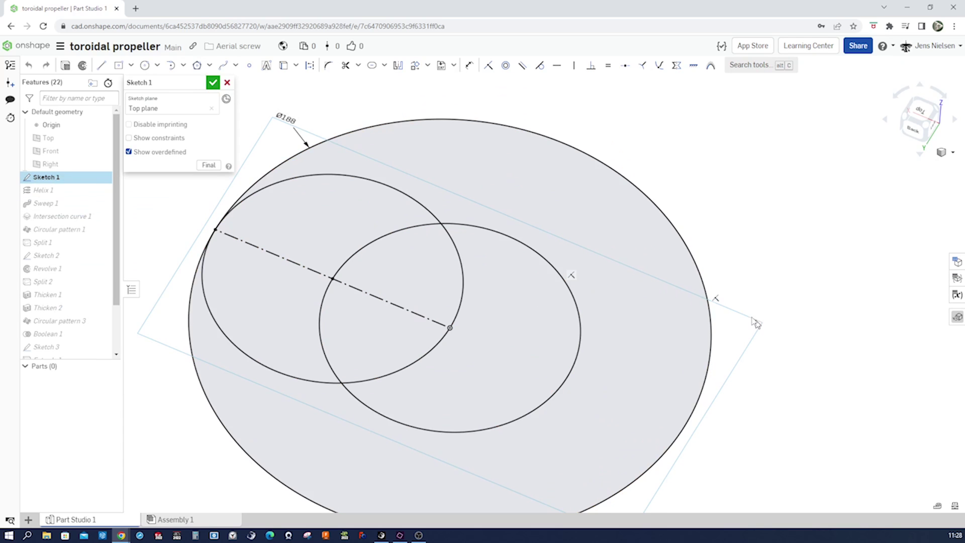
{"action": "left_click_drag", "start_coordinate": [219, 13], "coordinate": [964, 126]}
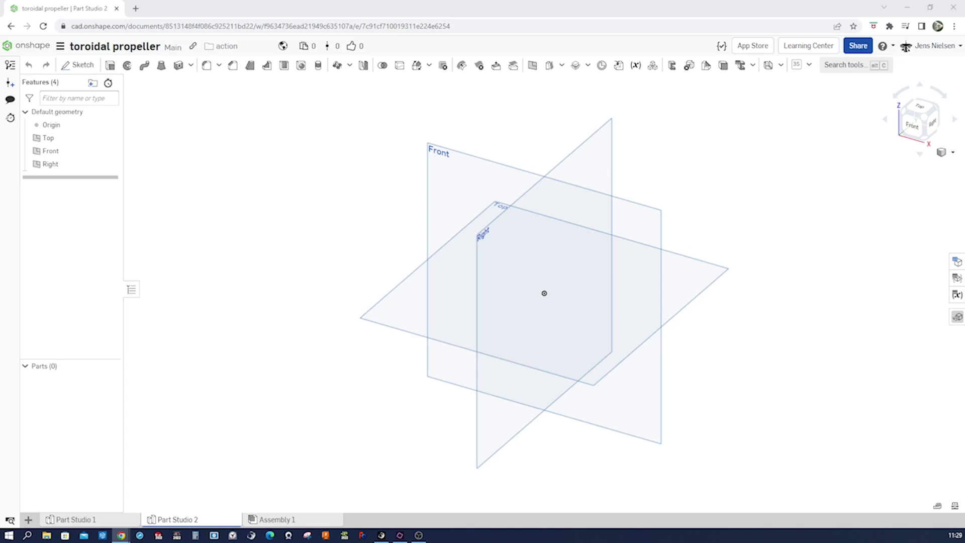
- Start a new sketch on the Top plane, viewed straight on with the default planes hidden
{"action": "key", "text": "s"}
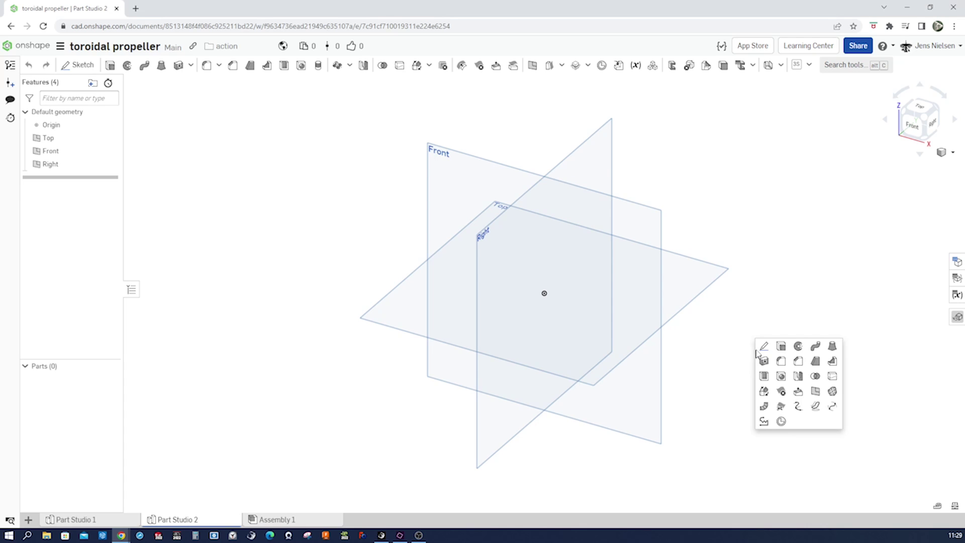
{"action": "left_click", "coordinate": [762, 346]}
{"action": "left_click", "coordinate": [701, 296]}
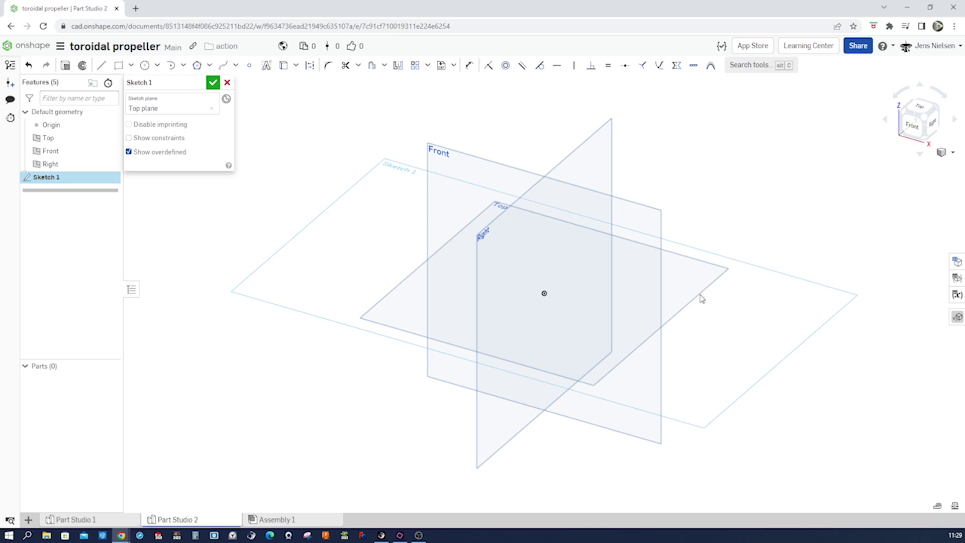
{"action": "key", "text": "n"}
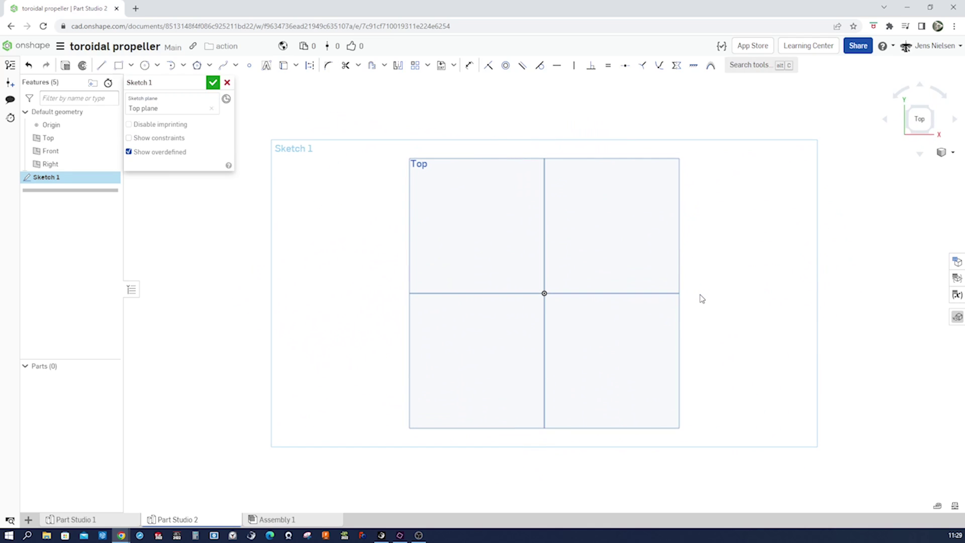
{"action": "key", "text": "p"}
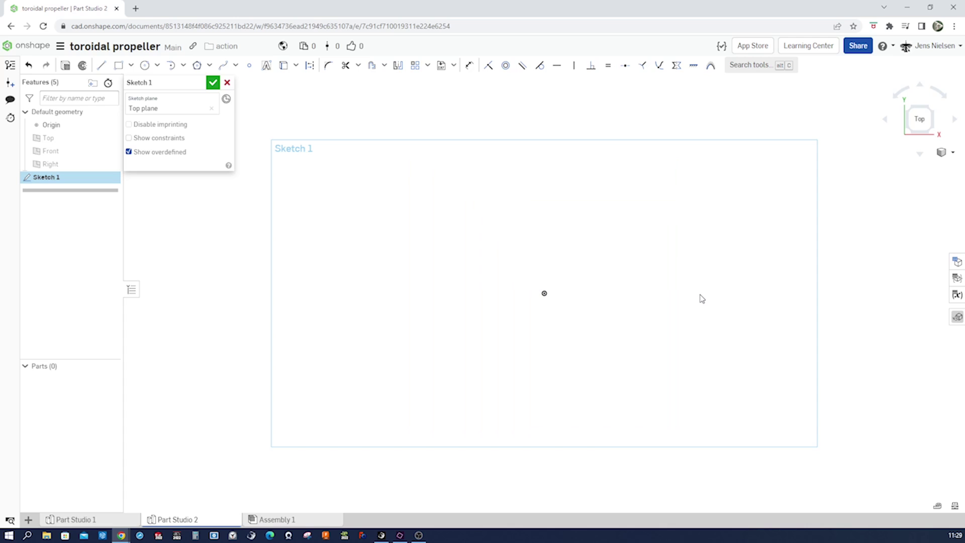
- Sketch a circle about 170 mm in diameter centred on the origin
{"action": "key", "text": "s"}
{"action": "left_click", "coordinate": [728, 303]}
{"action": "left_click", "coordinate": [544, 293]}
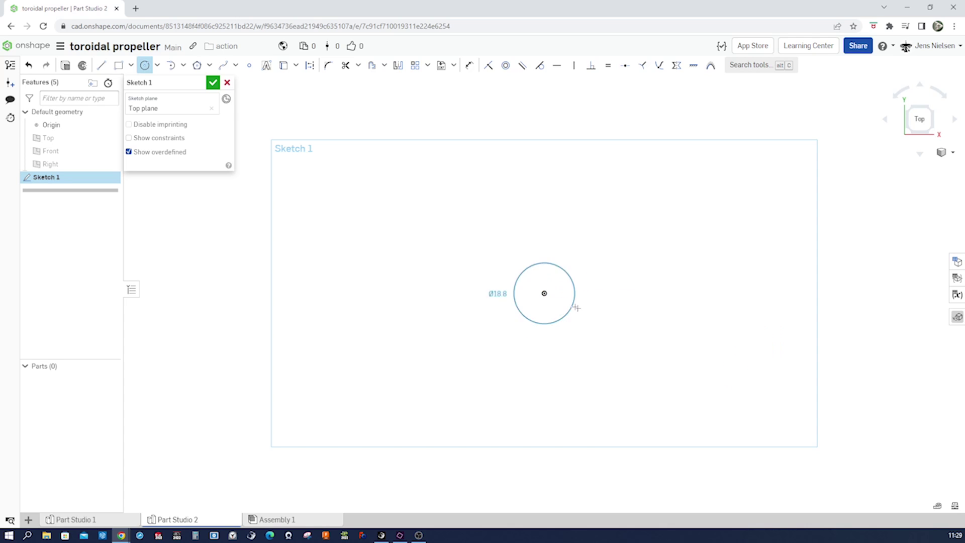
{"action": "left_click", "coordinate": [687, 350]}
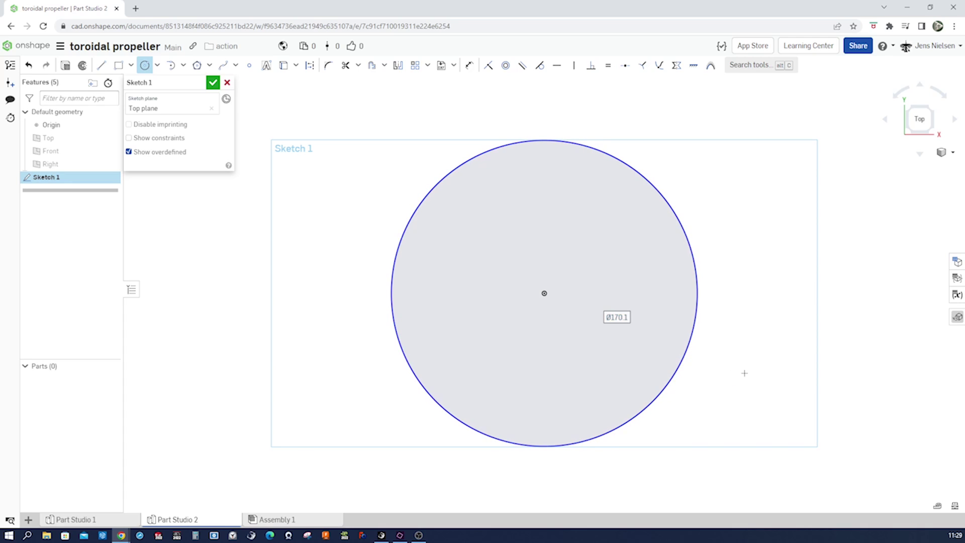
{"action": "key", "text": "Escape"}
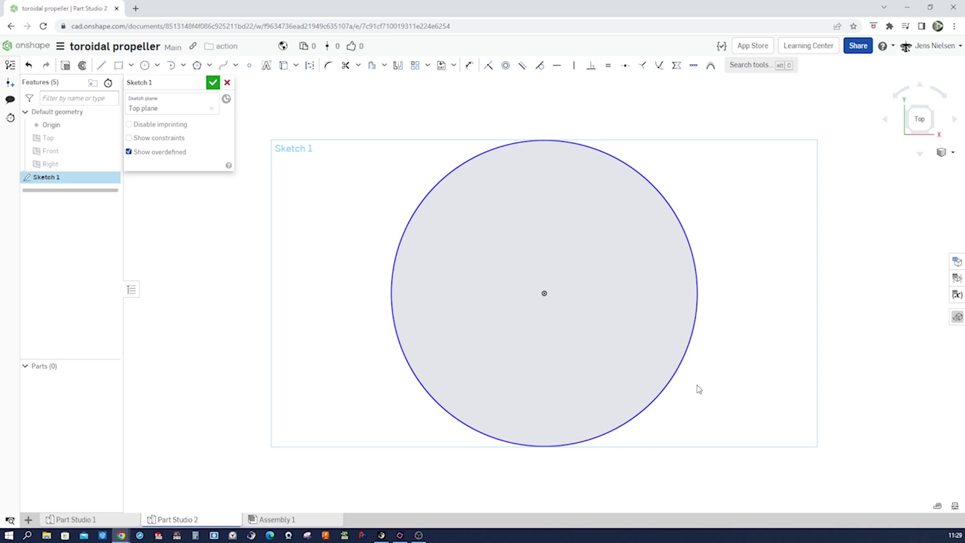
- Dimension the circle's diameter to 188 mm
{"action": "key", "text": "d"}
{"action": "left_click", "coordinate": [672, 382]}
{"action": "left_click", "coordinate": [699, 392]}
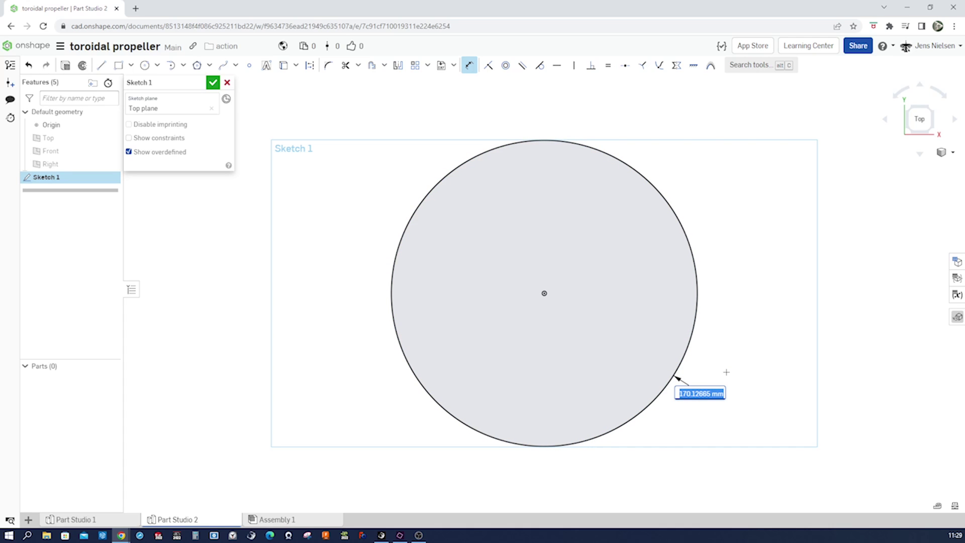
{"action": "type", "text": "188"}
{"action": "key", "text": "Return"}
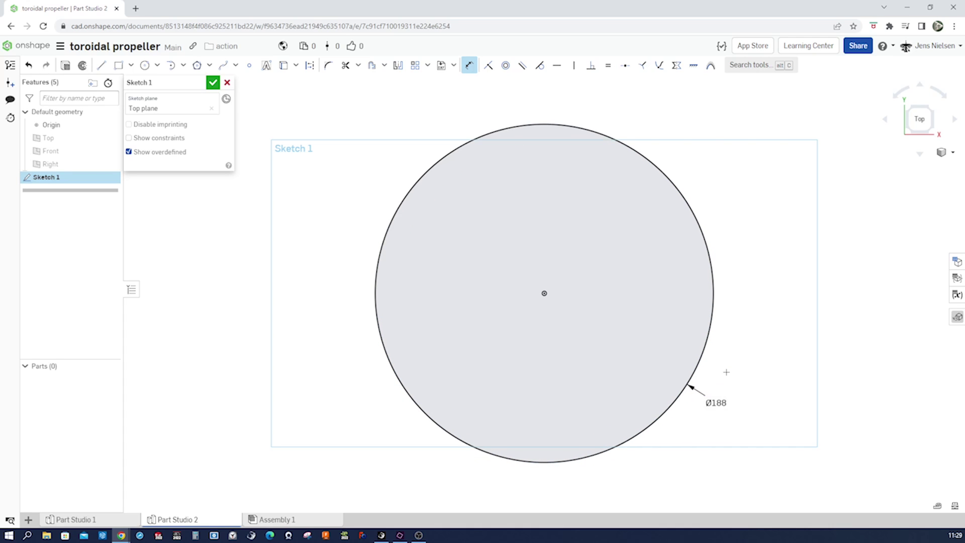
- Draw a horizontal construction line from the origin to the right side of the 188 mm circle
{"action": "key", "text": "l"}
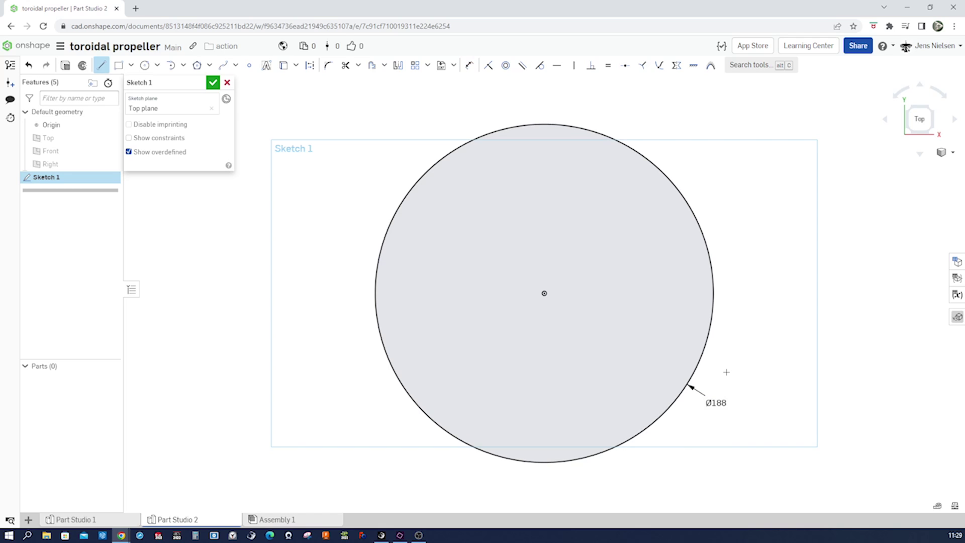
{"action": "key", "text": "q"}
{"action": "left_click", "coordinate": [545, 293]}
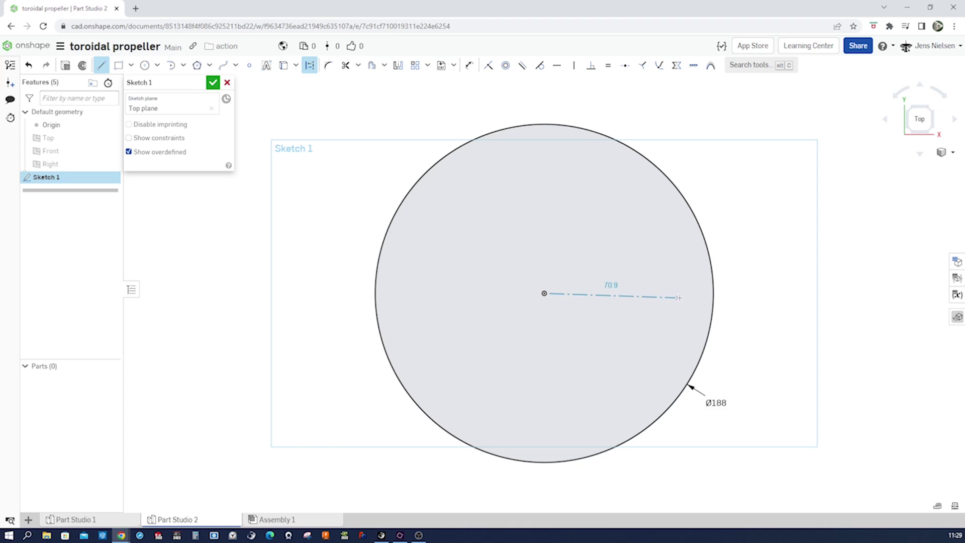
{"action": "left_click", "coordinate": [711, 294]}
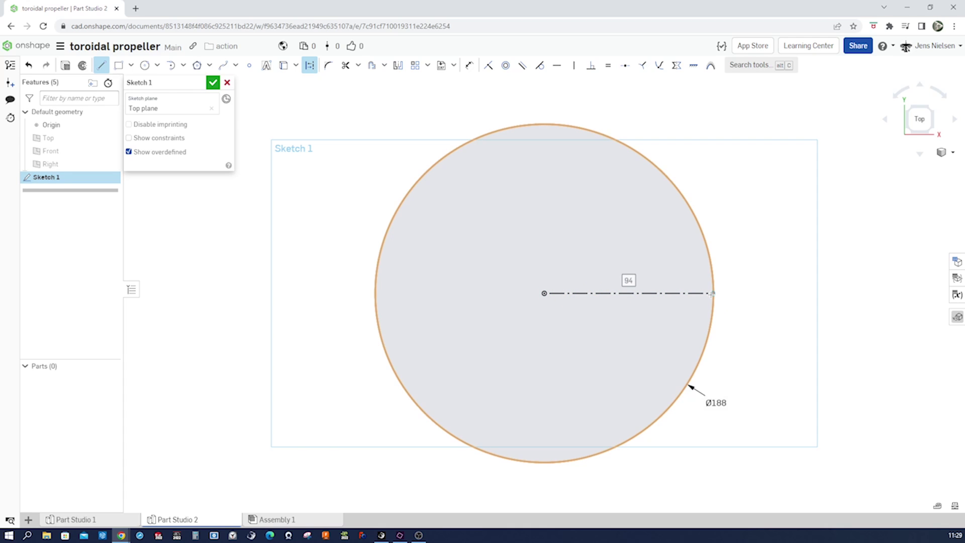
{"action": "key", "text": "Escape"}
- Sketch a circle centred on the construction line's midpoint and passing through the origin
{"action": "key", "text": "s"}
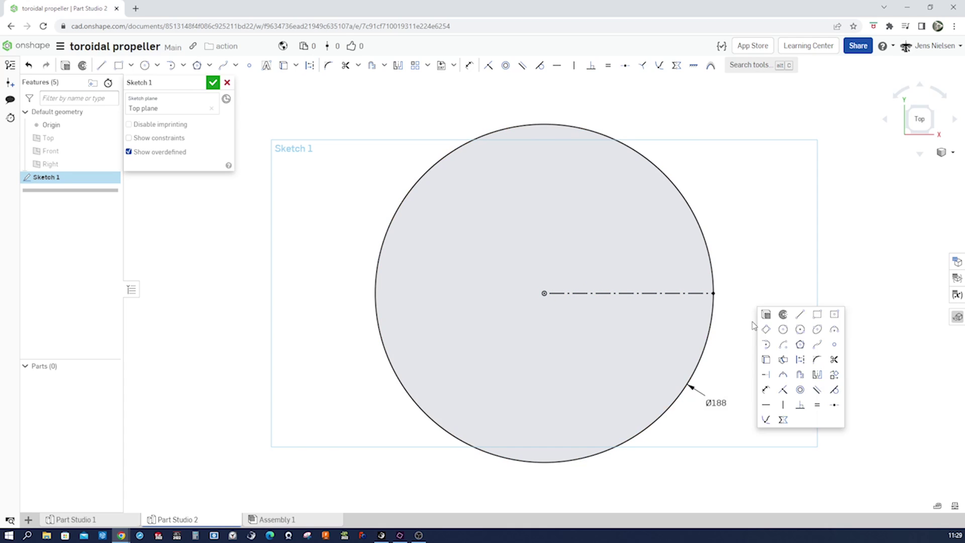
{"action": "left_click", "coordinate": [783, 329]}
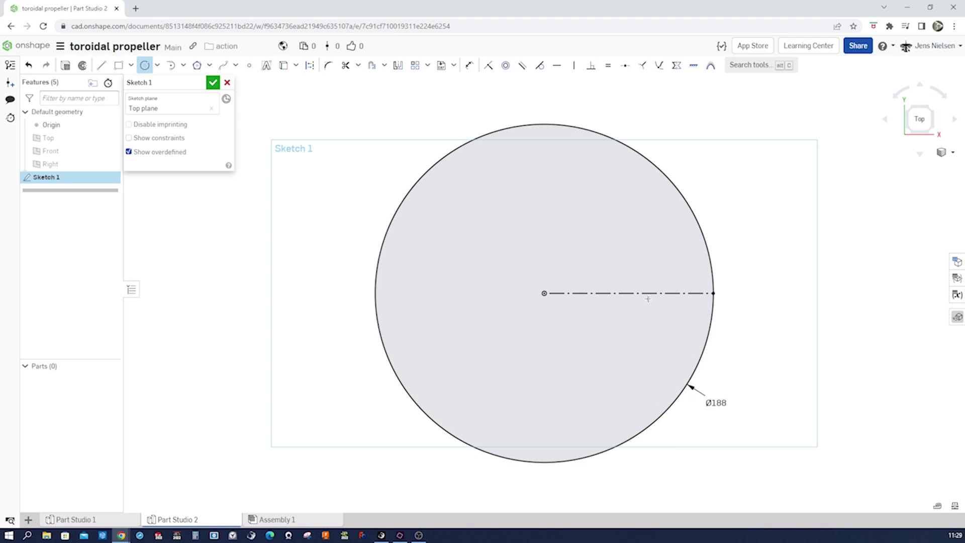
{"action": "left_click", "coordinate": [629, 293]}
{"action": "left_click", "coordinate": [544, 293]}
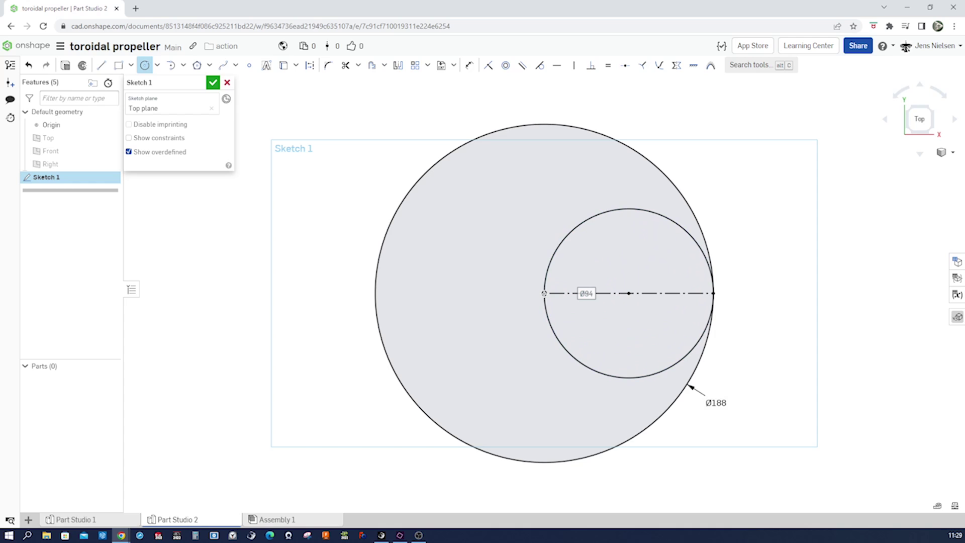
- Sketch another circle centred on the origin through the construction line's midpoint, and finish the sketch
{"action": "left_click", "coordinate": [545, 293]}
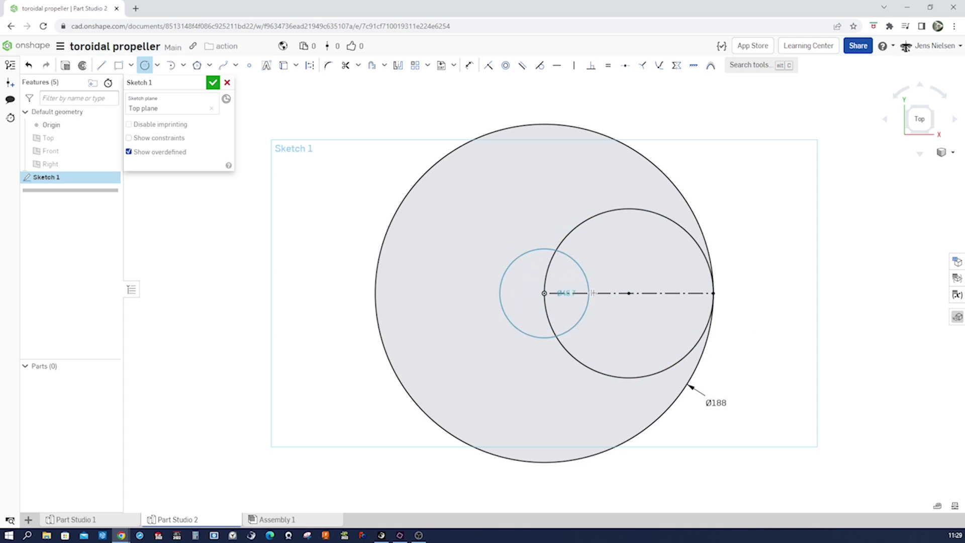
{"action": "left_click", "coordinate": [628, 293]}
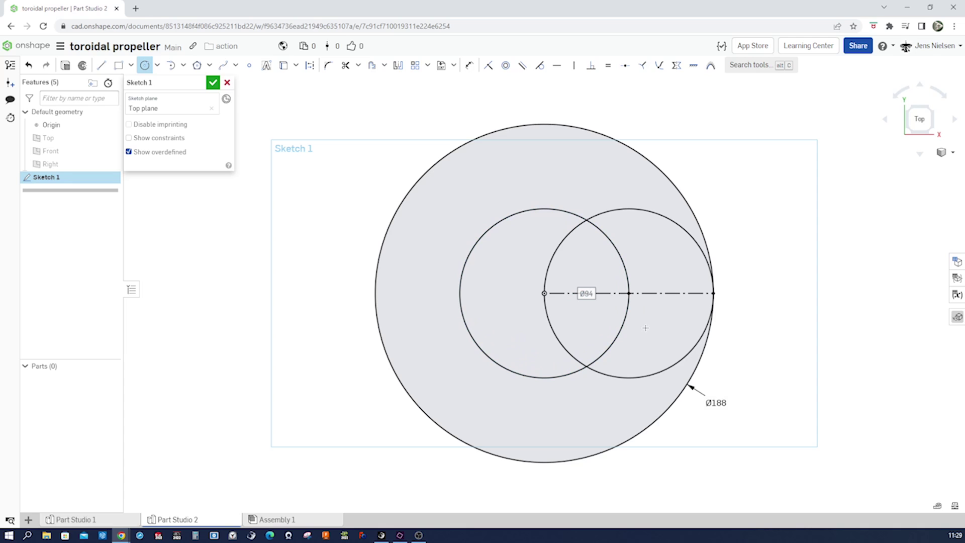
{"action": "key", "text": "Escape"}
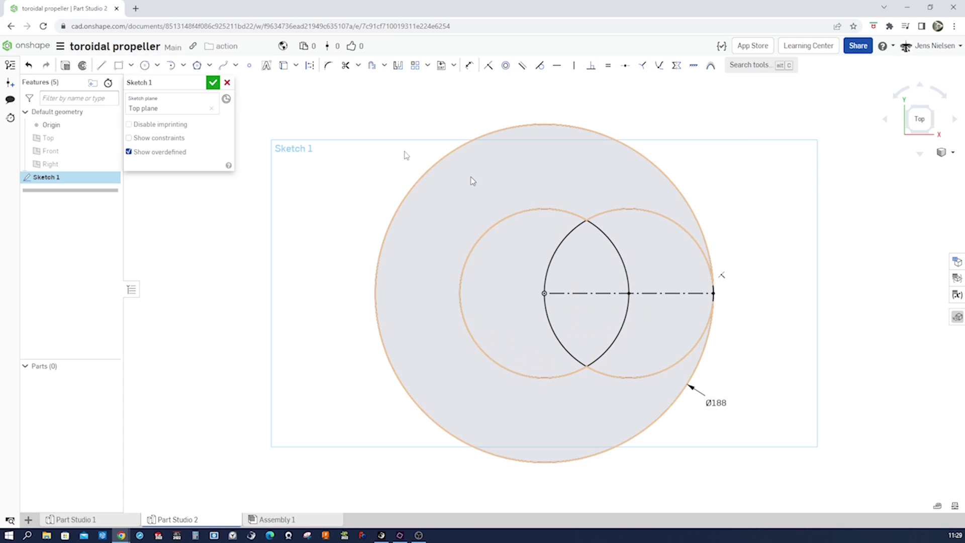
{"action": "left_click", "coordinate": [213, 83]}
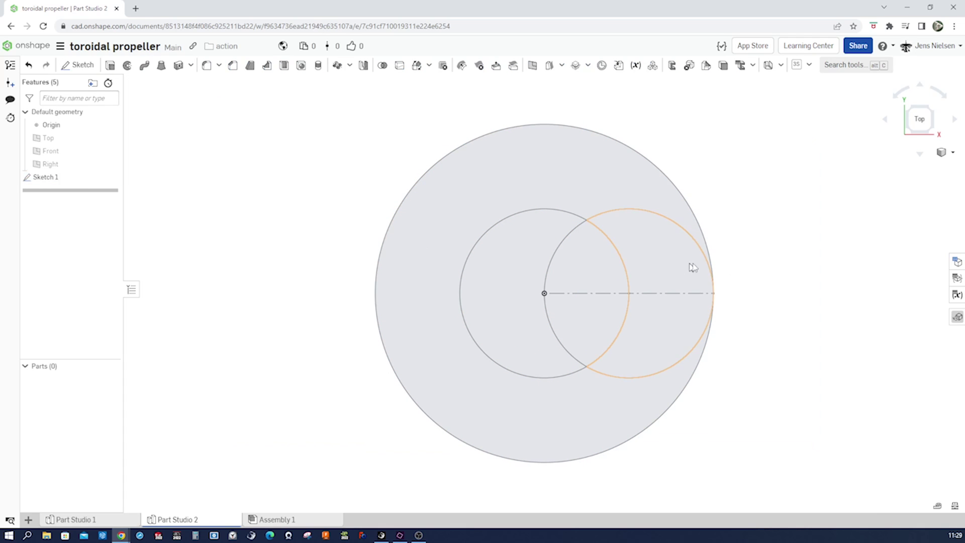
- Start a circle-based Helix on the smaller sketch circle centred on the origin
{"action": "key", "text": "shift+7"}
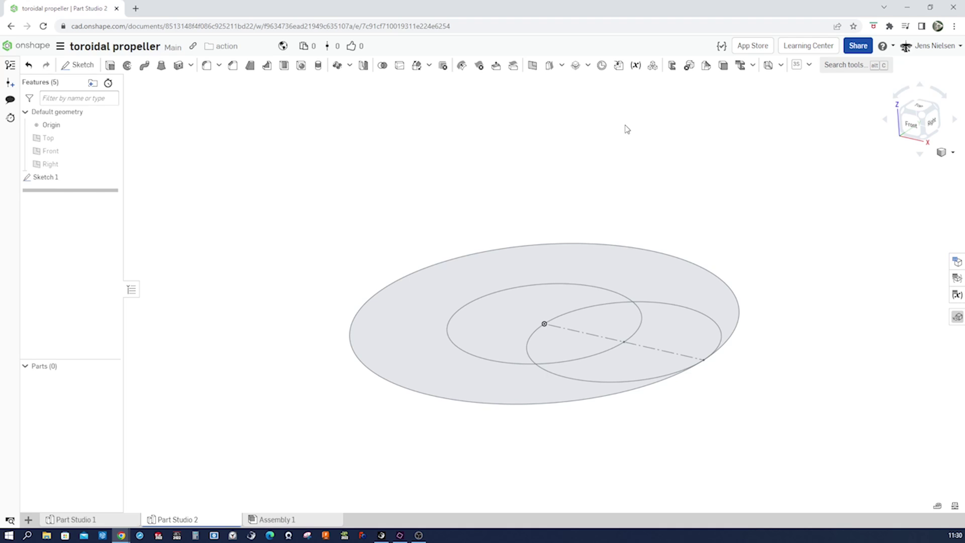
{"action": "left_click", "coordinate": [587, 65]}
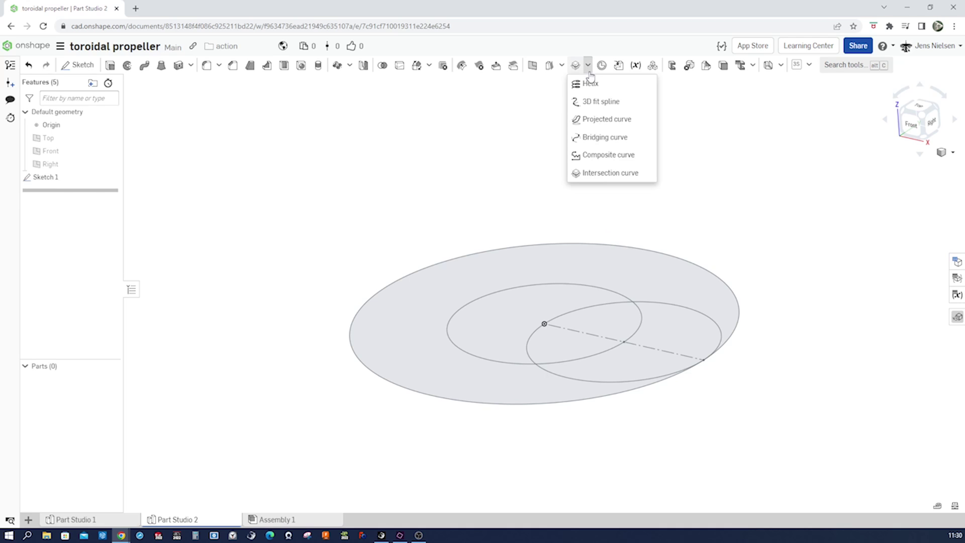
{"action": "left_click", "coordinate": [590, 85]}
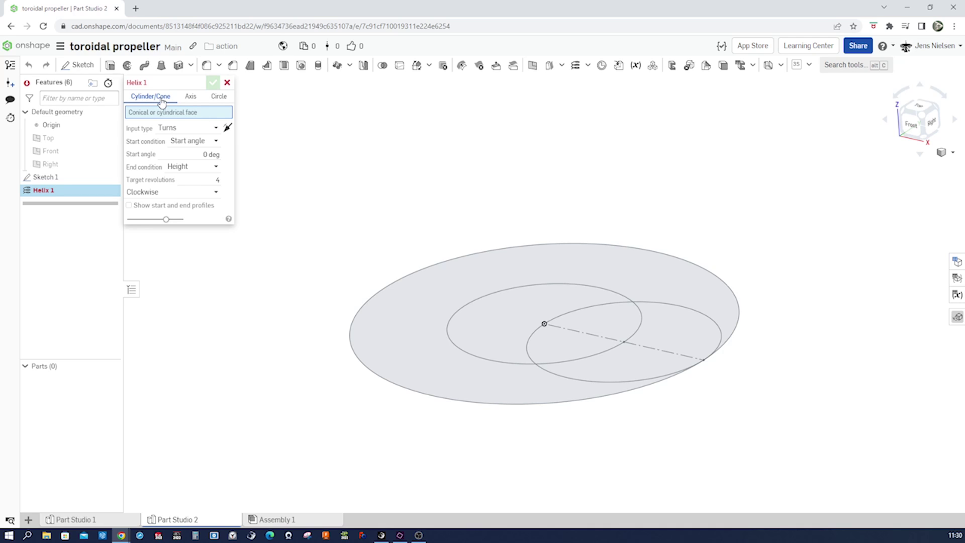
{"action": "left_click", "coordinate": [219, 97]}
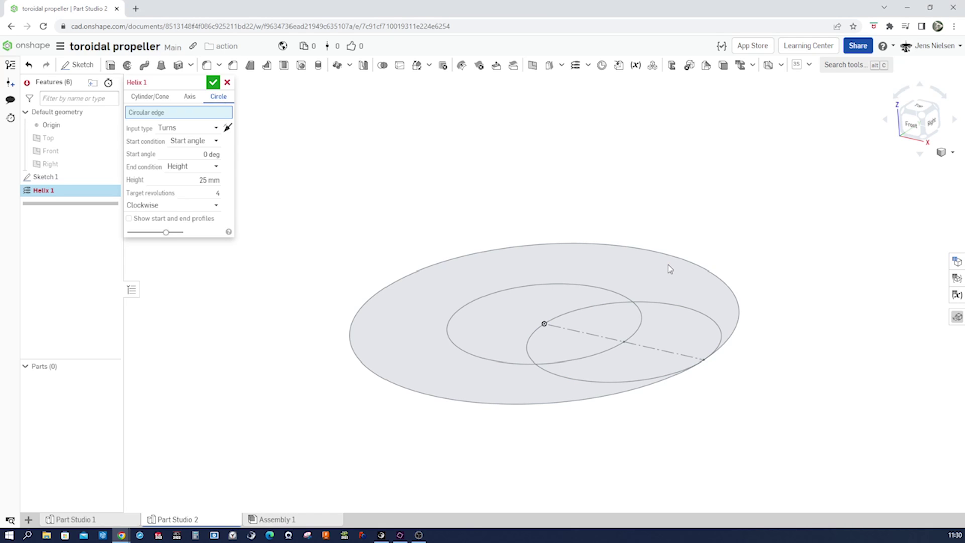
{"action": "left_click", "coordinate": [623, 296]}
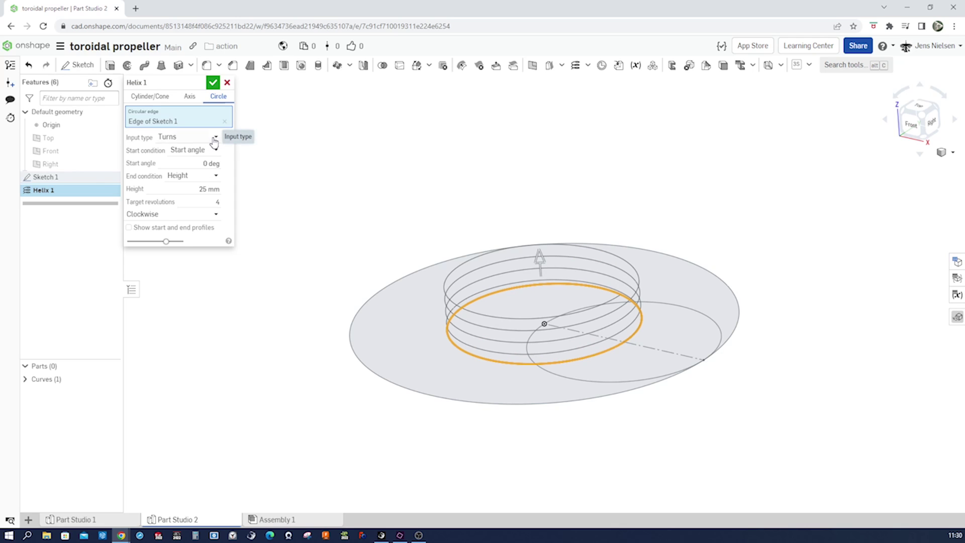
- Define the helix by pitch with a height of 22 mm and a target pitch of 200 mm, and accept it
{"action": "left_click", "coordinate": [213, 140]}
{"action": "left_click", "coordinate": [181, 161]}
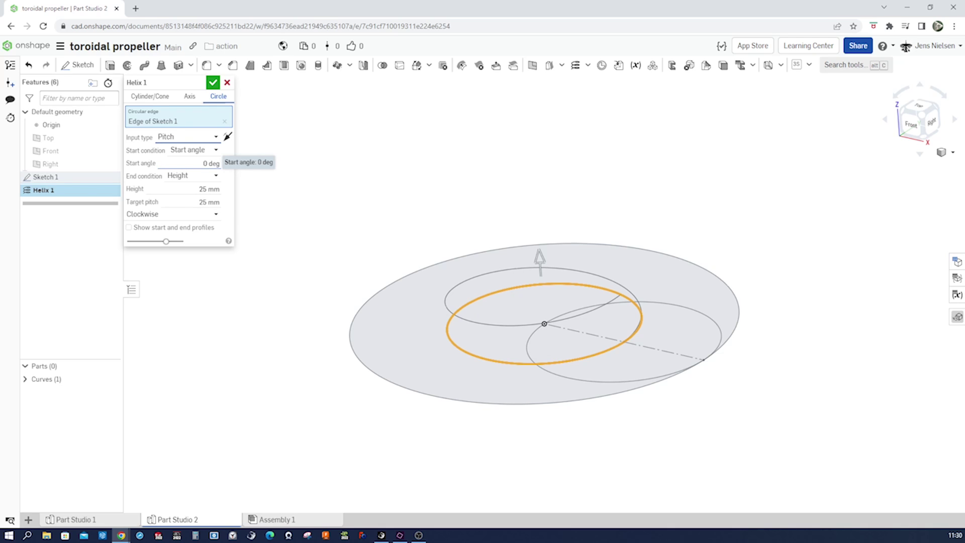
{"action": "left_click", "coordinate": [207, 189]}
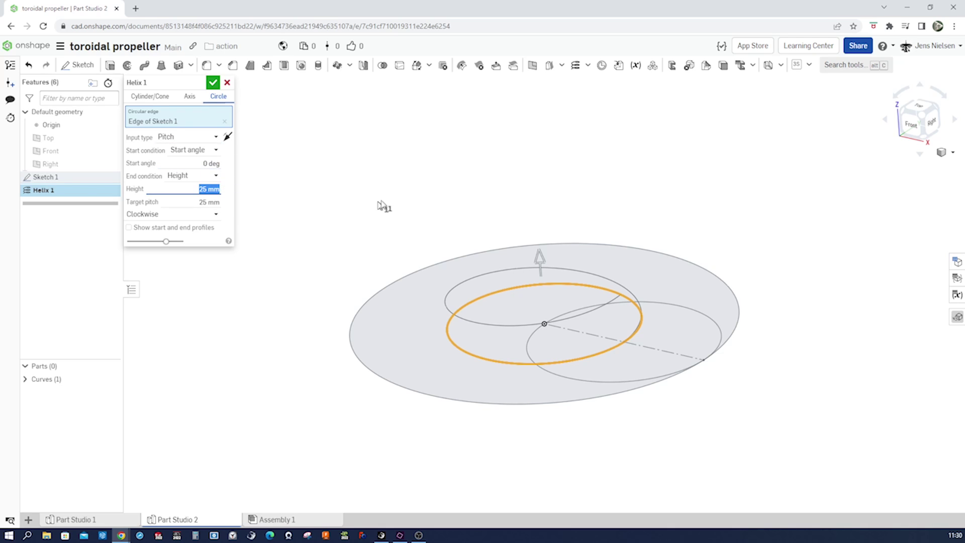
{"action": "type", "text": "22"}
{"action": "left_click", "coordinate": [215, 202]}
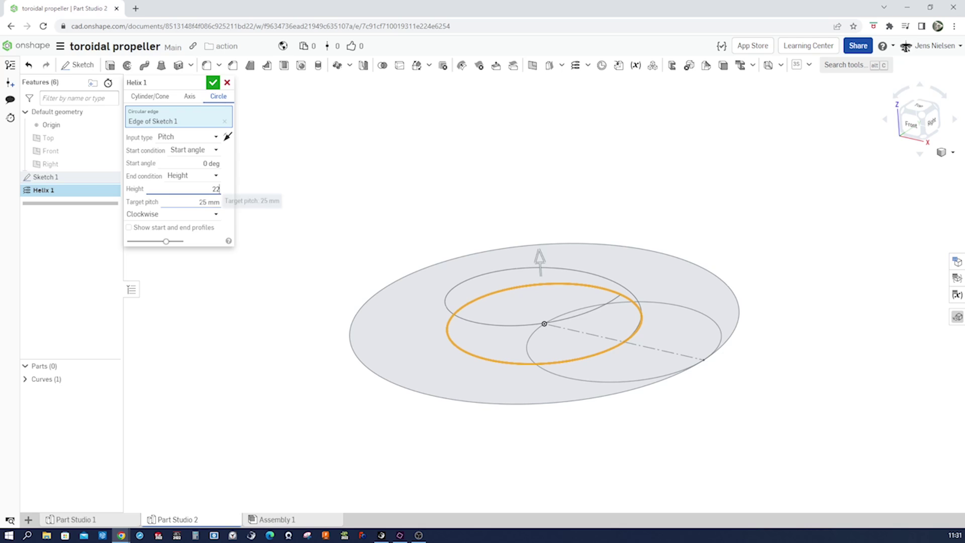
{"action": "type", "text": "200"}
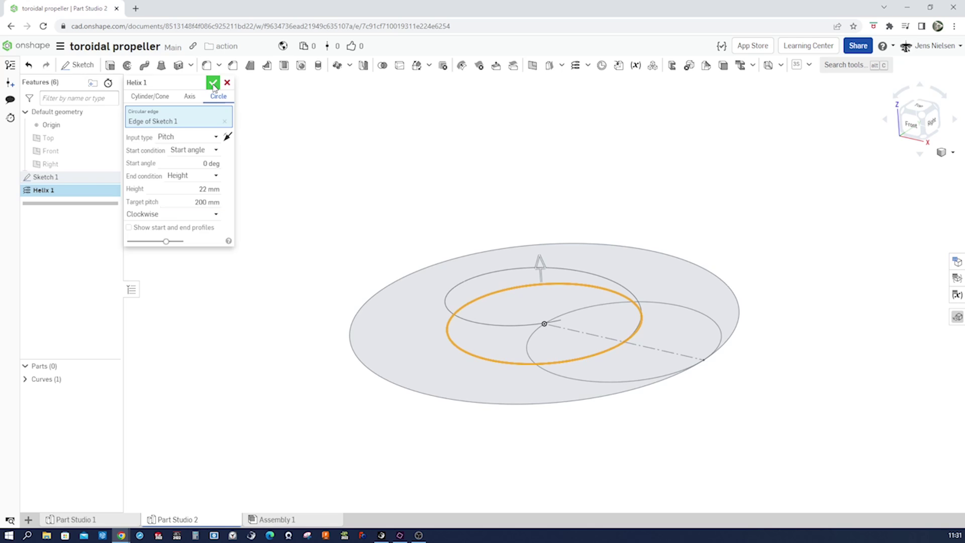
{"action": "left_click", "coordinate": [213, 83]}
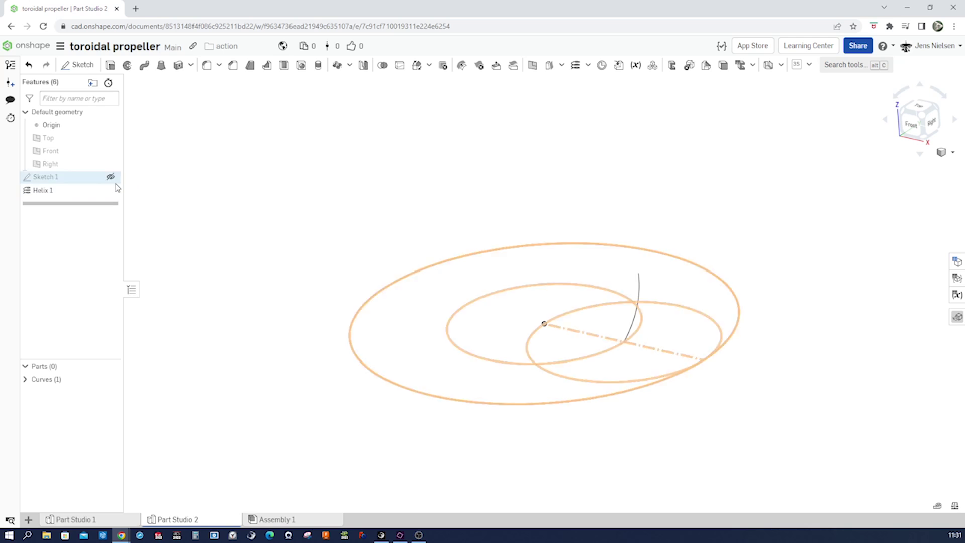
- Show the base sketch and sweep the circle centred on the construction line's midpoint along the helix as a new surface
{"action": "left_click", "coordinate": [110, 179]}
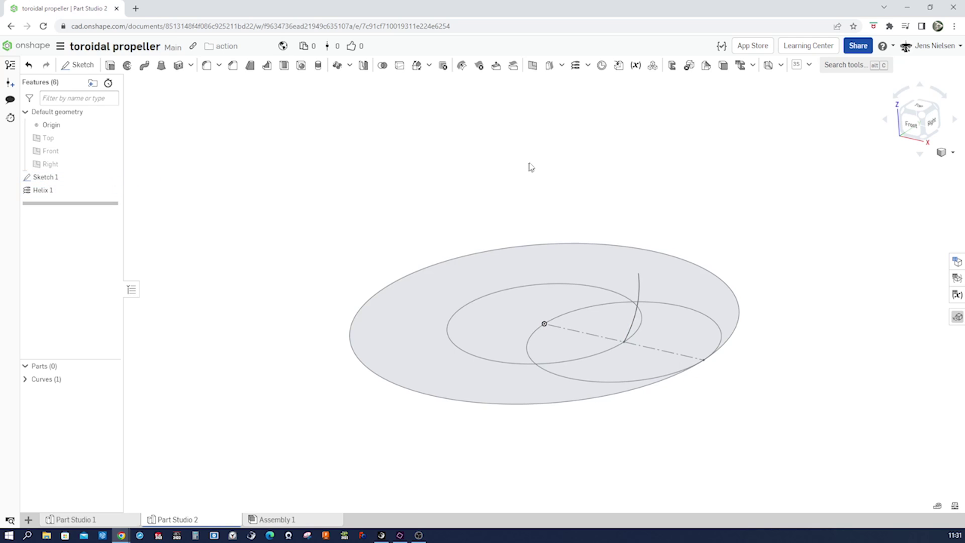
{"action": "right_click_drag", "start_coordinate": [681, 204], "coordinate": [874, 205]}
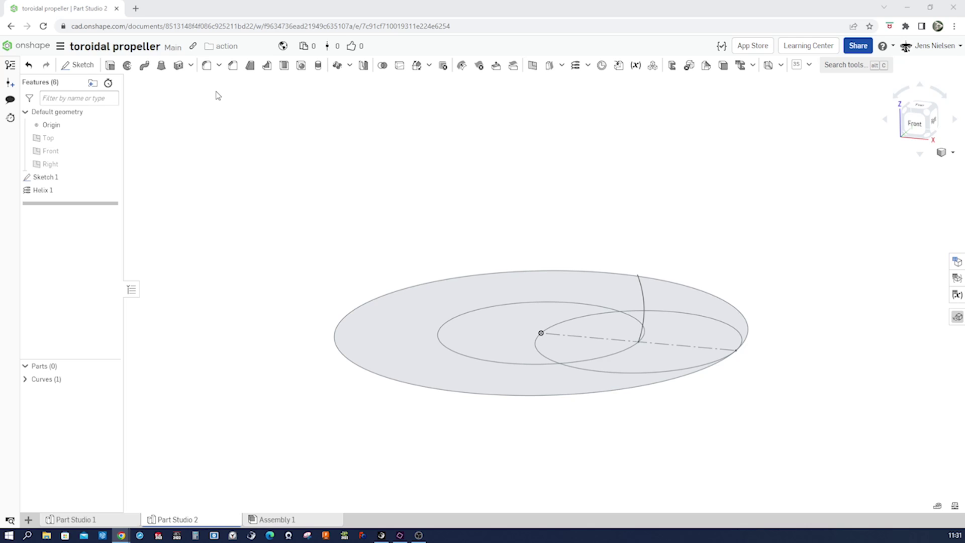
{"action": "left_click", "coordinate": [145, 65]}
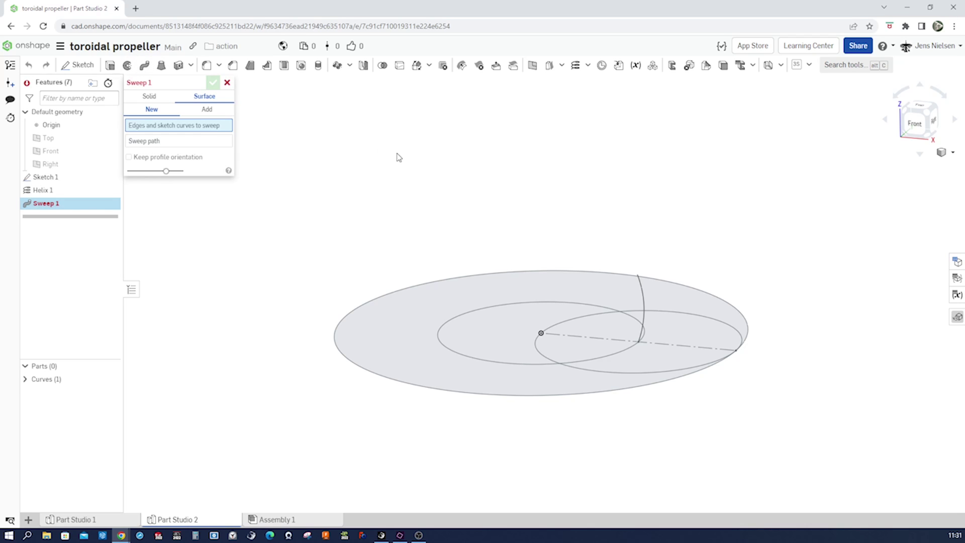
{"action": "scroll", "coordinate": [713, 296], "scroll_direction": "up", "scroll_amount": 4}
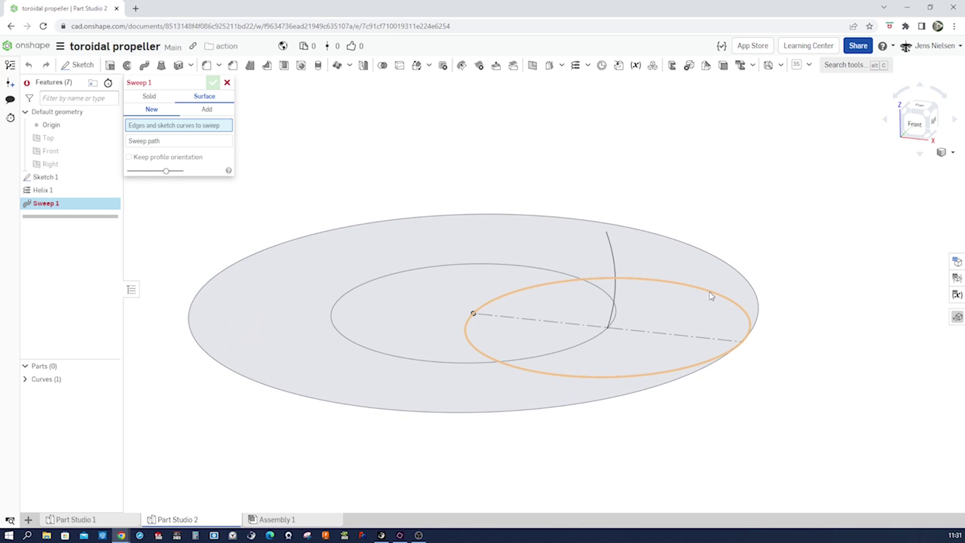
{"action": "left_click", "coordinate": [711, 296]}
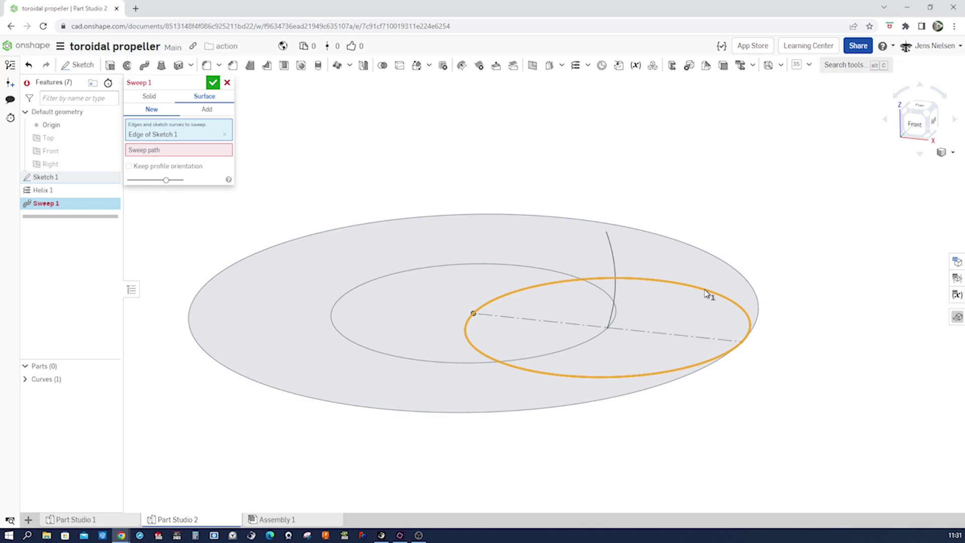
{"action": "left_click", "coordinate": [198, 152]}
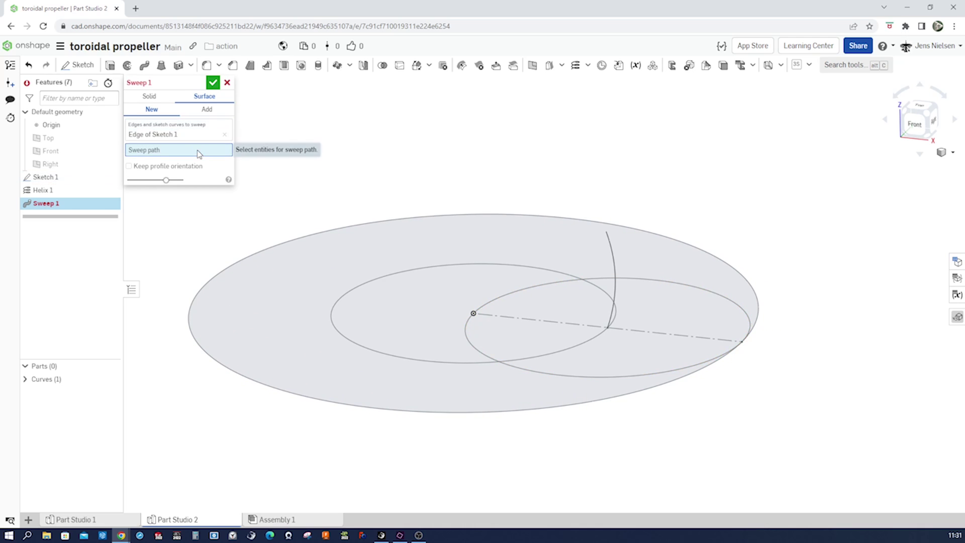
{"action": "left_click", "coordinate": [612, 257]}
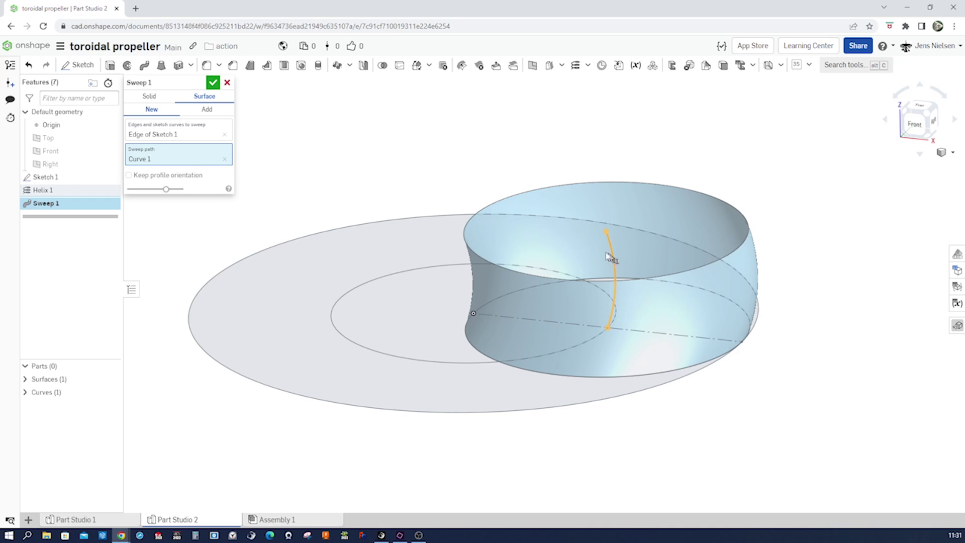
{"action": "left_click", "coordinate": [212, 84]}
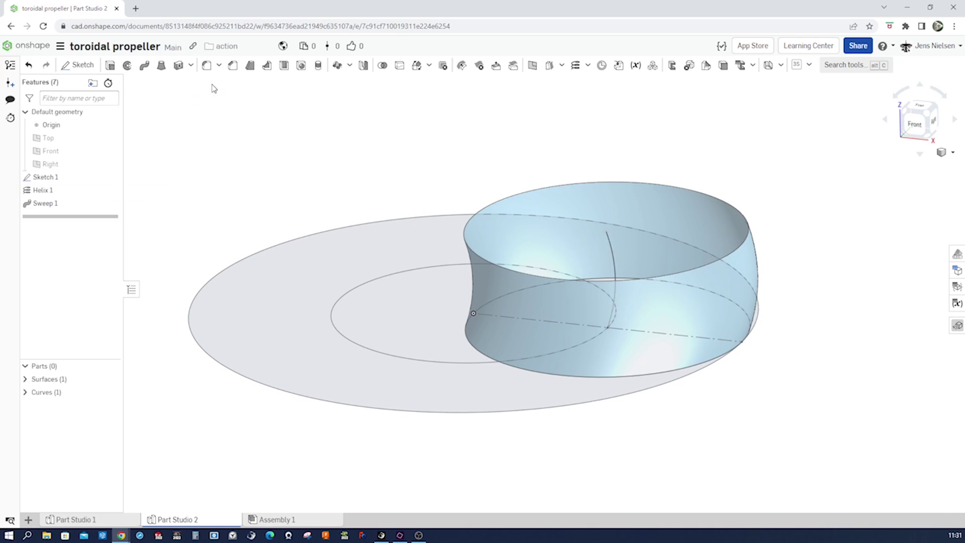
- Create an intersection curve between the Front plane and the Right plane as a central vertical axis
{"action": "scroll", "coordinate": [757, 207], "scroll_direction": "down", "scroll_amount": 2}
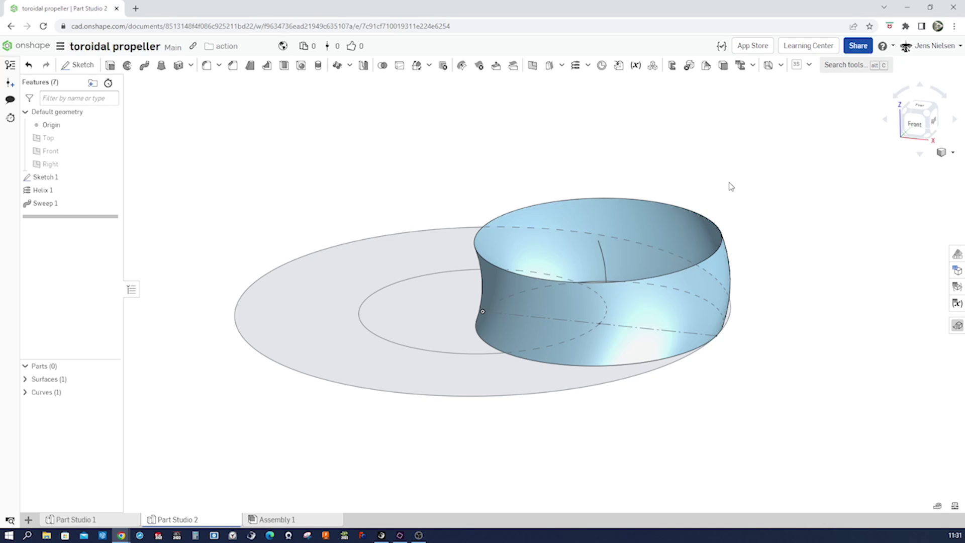
{"action": "right_click_drag", "start_coordinate": [741, 179], "coordinate": [742, 179]}
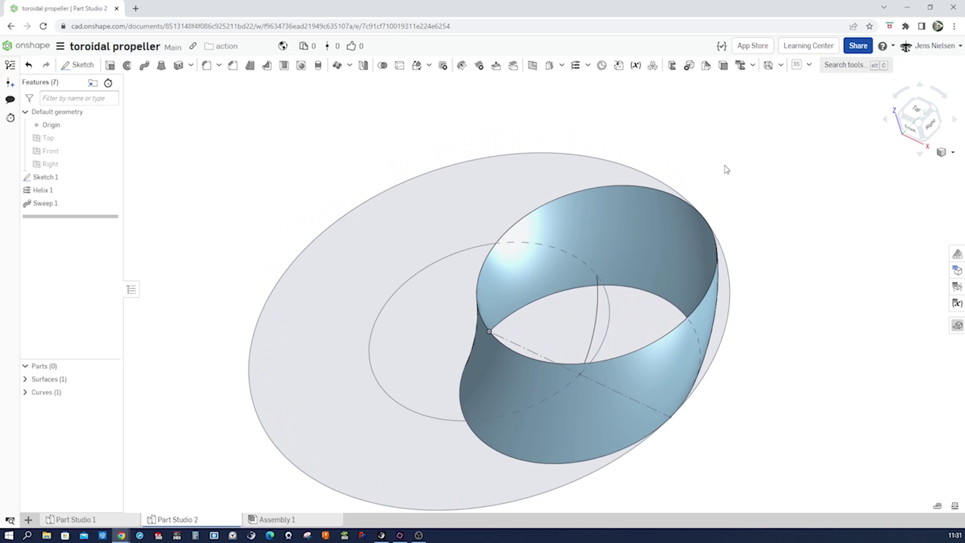
{"action": "right_click_drag", "start_coordinate": [701, 127], "coordinate": [700, 126]}
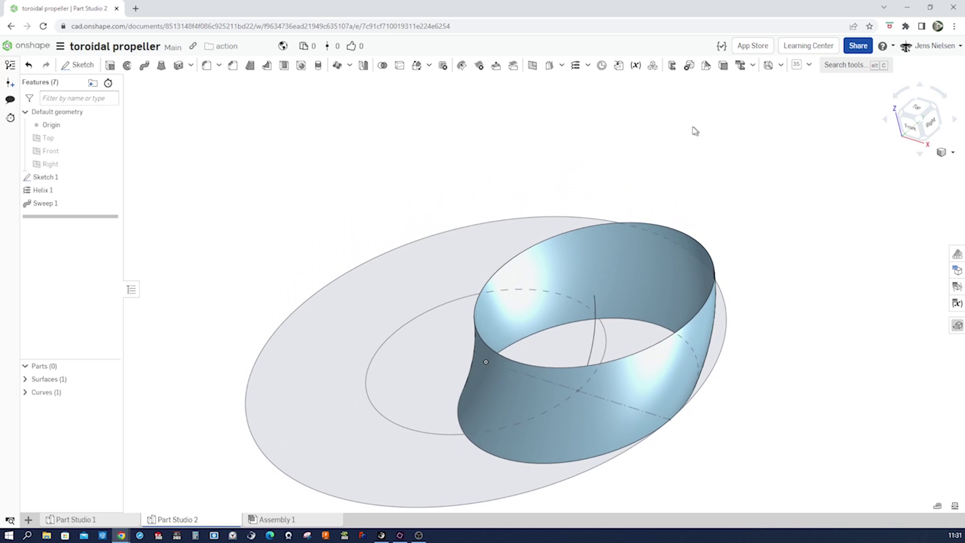
{"action": "left_click", "coordinate": [587, 70]}
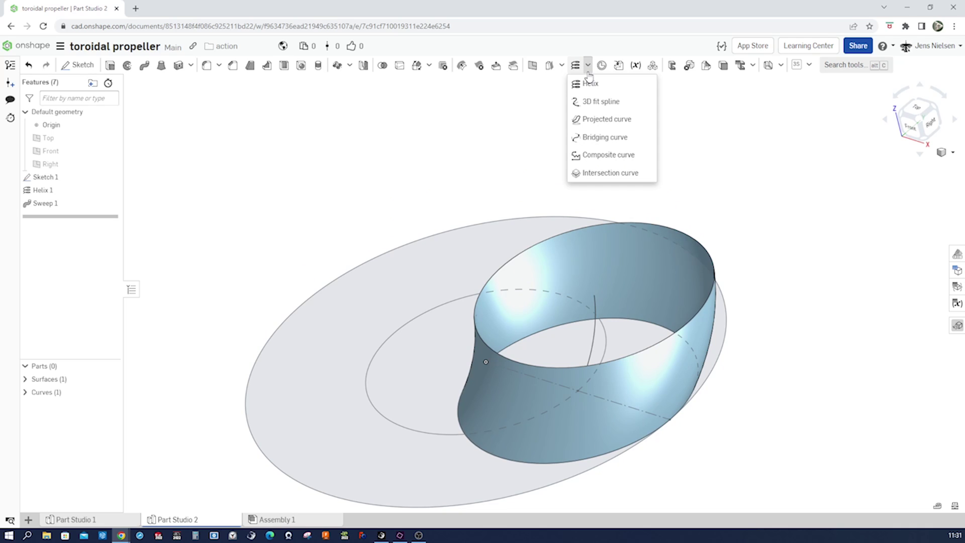
{"action": "left_click", "coordinate": [607, 173]}
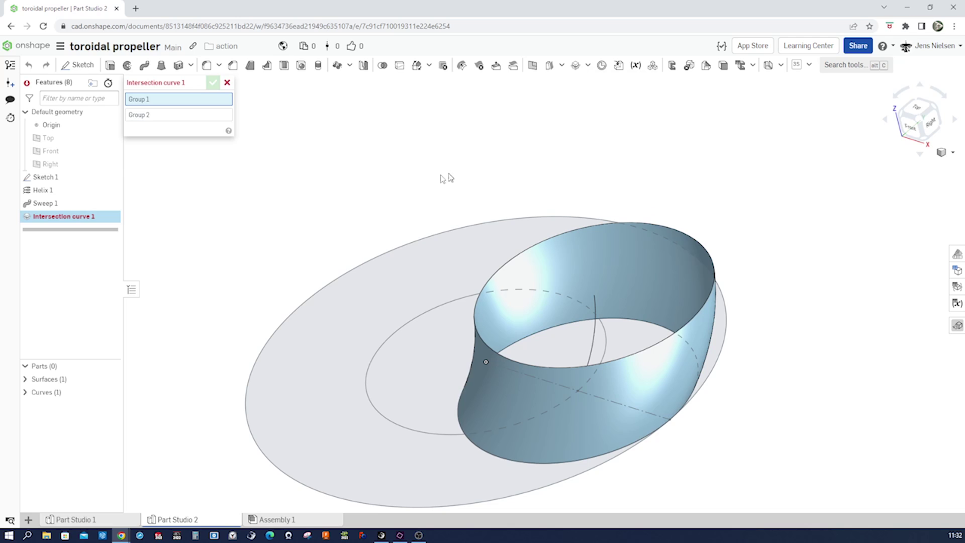
{"action": "left_click", "coordinate": [71, 151]}
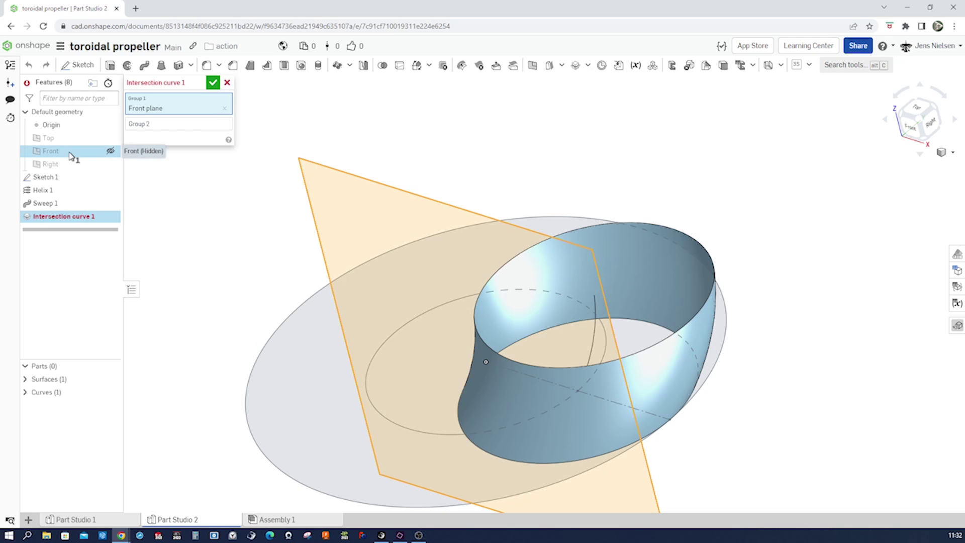
{"action": "left_click", "coordinate": [147, 125]}
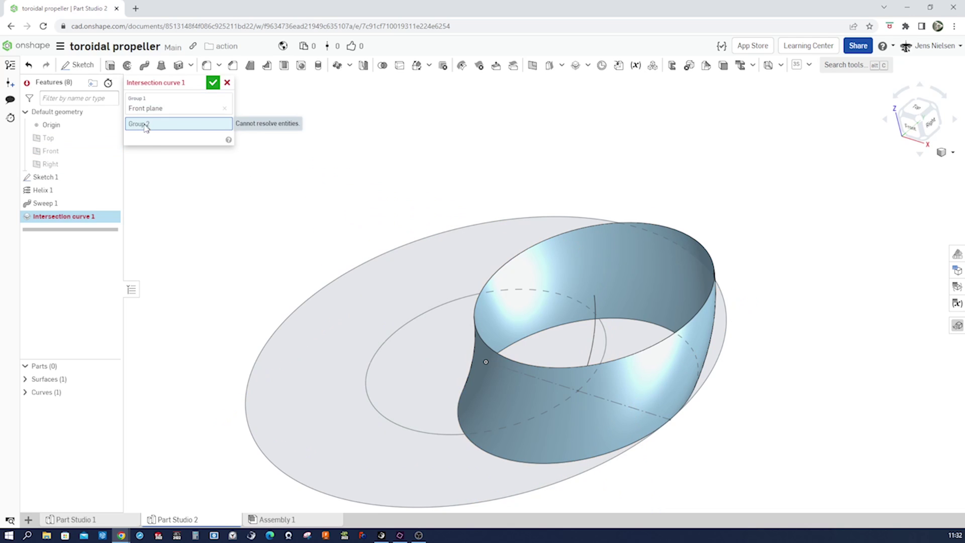
{"action": "left_click", "coordinate": [75, 167]}
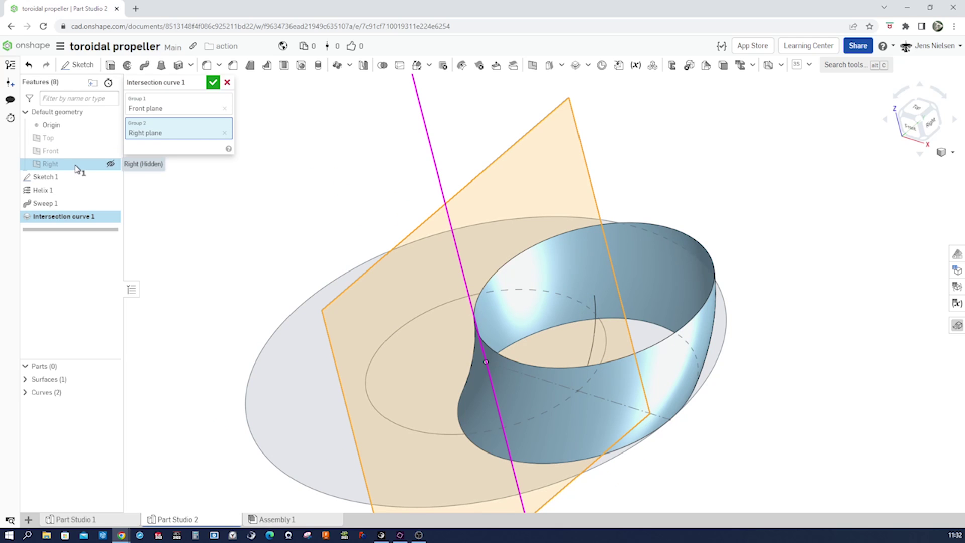
{"action": "left_click", "coordinate": [212, 83]}
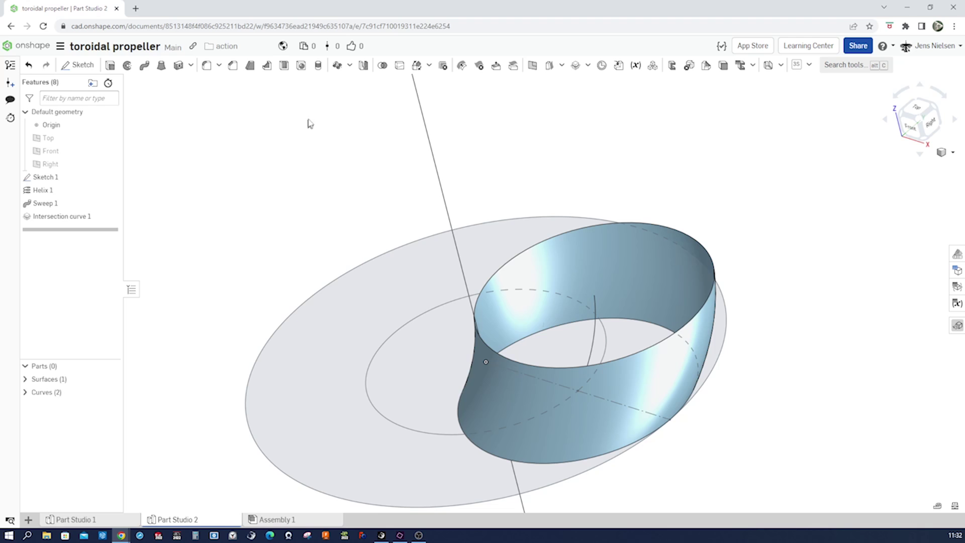
- Circular-pattern the swept surface about the vertical intersection curve with 3 equally spaced instances over 360 degrees
{"action": "left_click", "coordinate": [337, 65]}
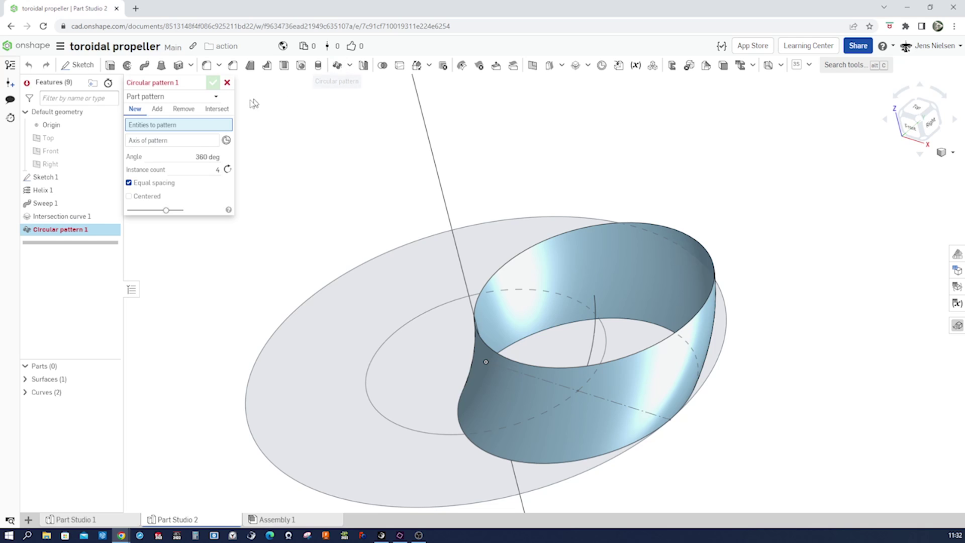
{"action": "left_click", "coordinate": [622, 285]}
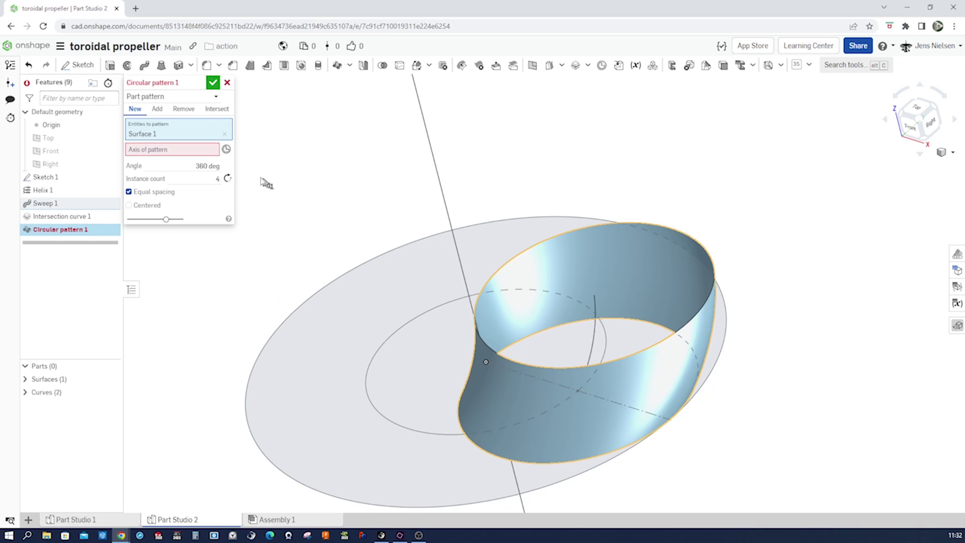
{"action": "left_click", "coordinate": [207, 154]}
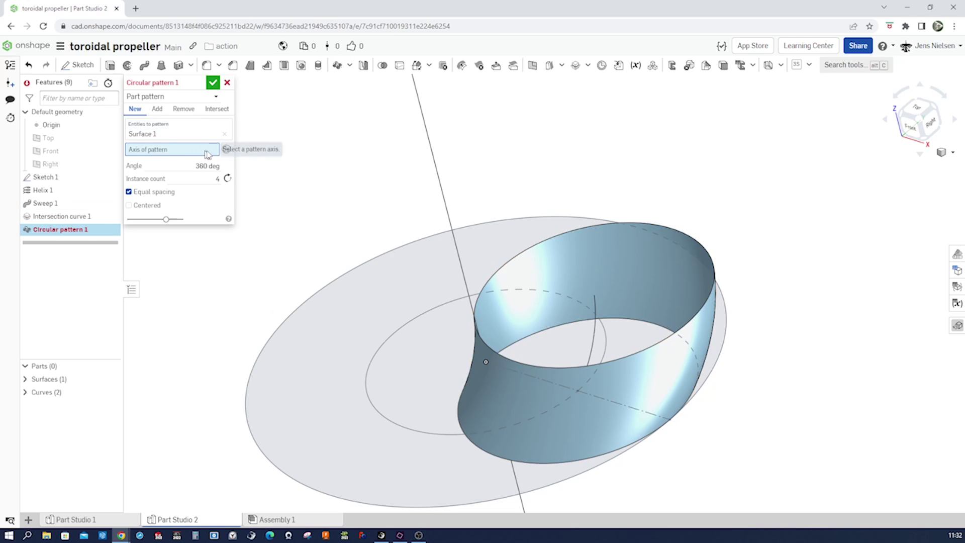
{"action": "left_click", "coordinate": [433, 160]}
{"action": "left_click", "coordinate": [217, 187]}
{"action": "type", "text": "3"}
{"action": "left_click", "coordinate": [213, 82]}
- Hide the helix and intersection curves as well as the base sketch
{"action": "scroll", "coordinate": [502, 207], "scroll_direction": "down", "scroll_amount": 4}
{"action": "right_click_drag", "start_coordinate": [510, 208], "coordinate": [572, 211]}
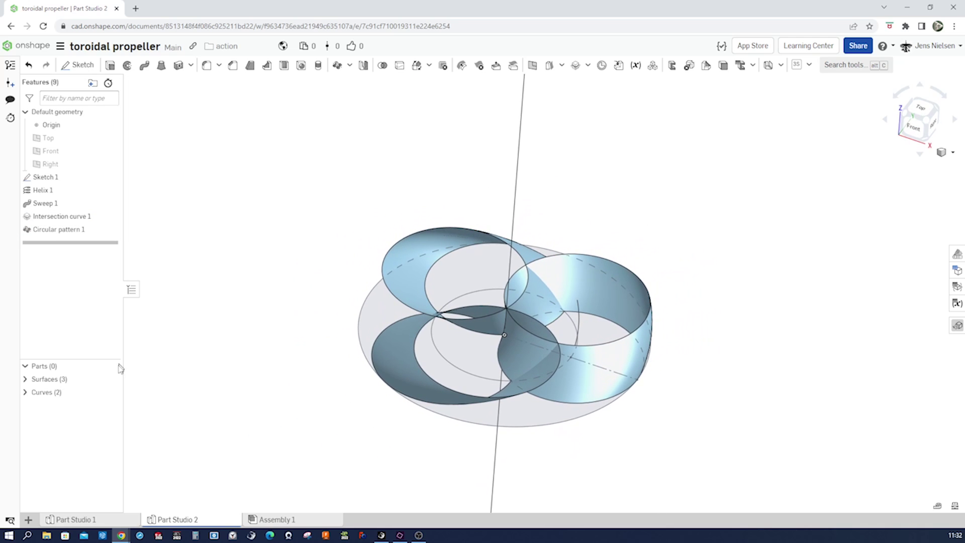
{"action": "left_click", "coordinate": [111, 393]}
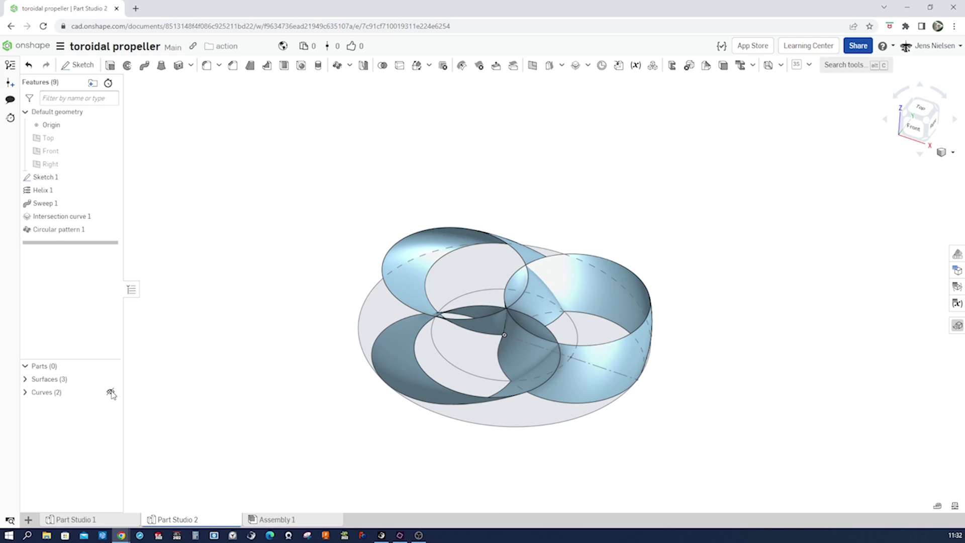
{"action": "left_click", "coordinate": [110, 177]}
- Split Surface 2 using Surface 3 as the splitting entity, discarding the tool and keeping both sides
{"action": "scroll", "coordinate": [456, 146], "scroll_direction": "up", "scroll_amount": 3}
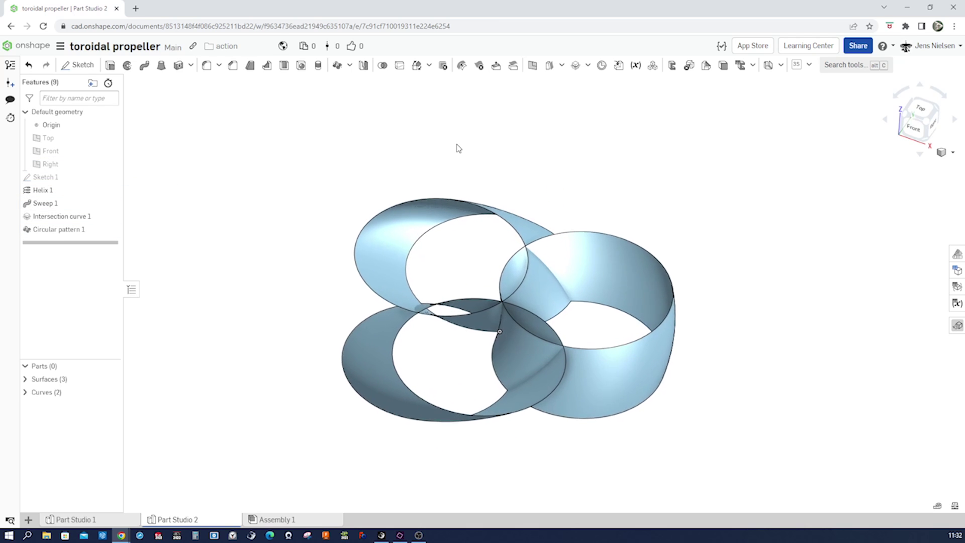
{"action": "scroll", "coordinate": [437, 265], "scroll_direction": "up", "scroll_amount": 3}
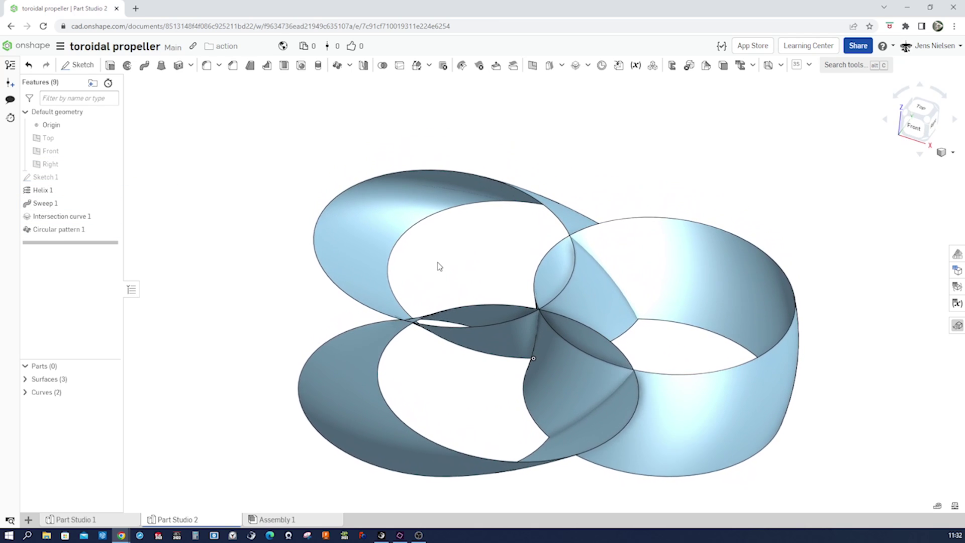
{"action": "scroll", "coordinate": [439, 267], "scroll_direction": "up", "scroll_amount": 2}
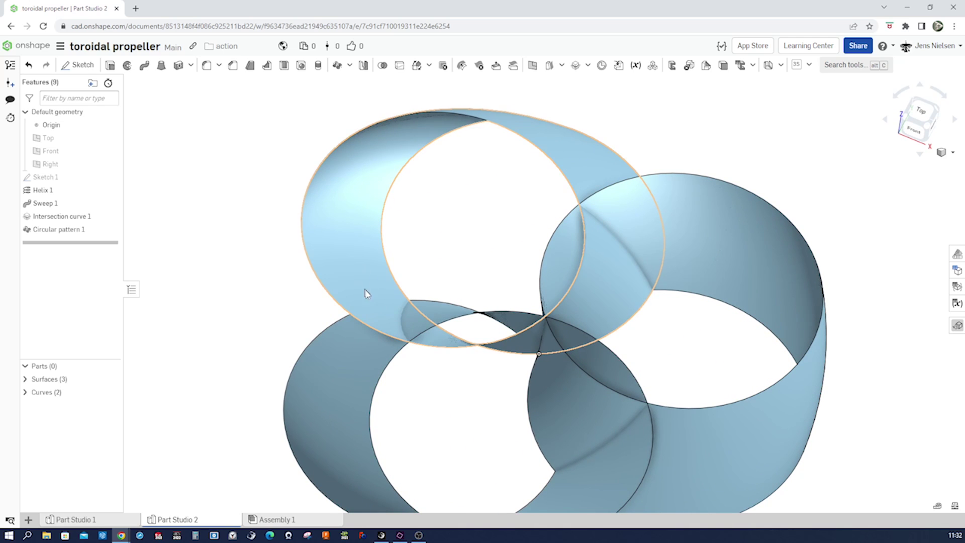
{"action": "right_click_drag", "start_coordinate": [348, 350], "coordinate": [352, 354]}
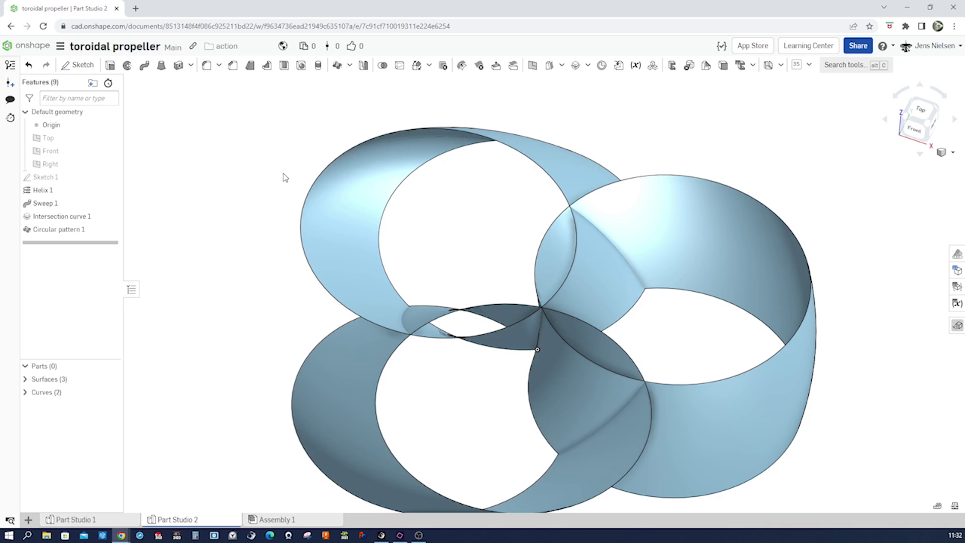
{"action": "left_click", "coordinate": [400, 67]}
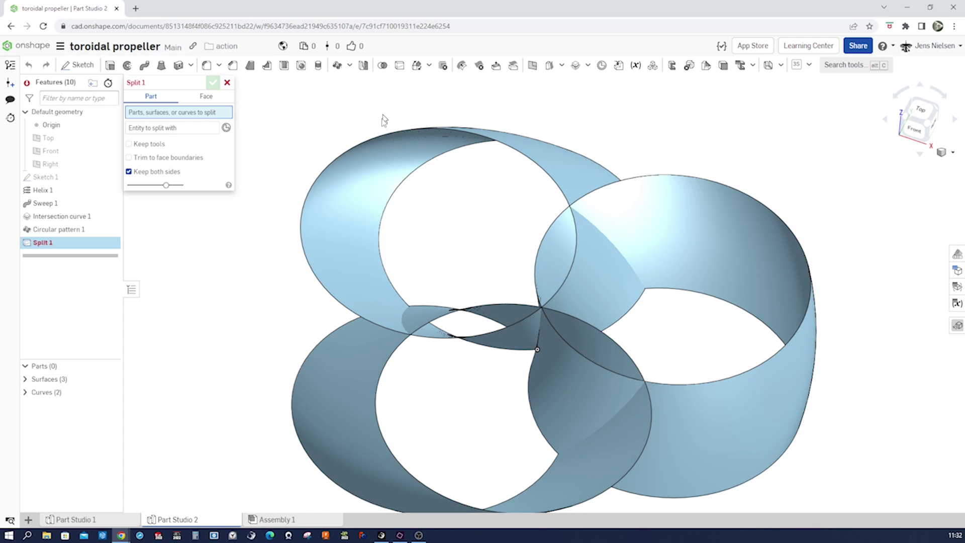
{"action": "left_click", "coordinate": [347, 274]}
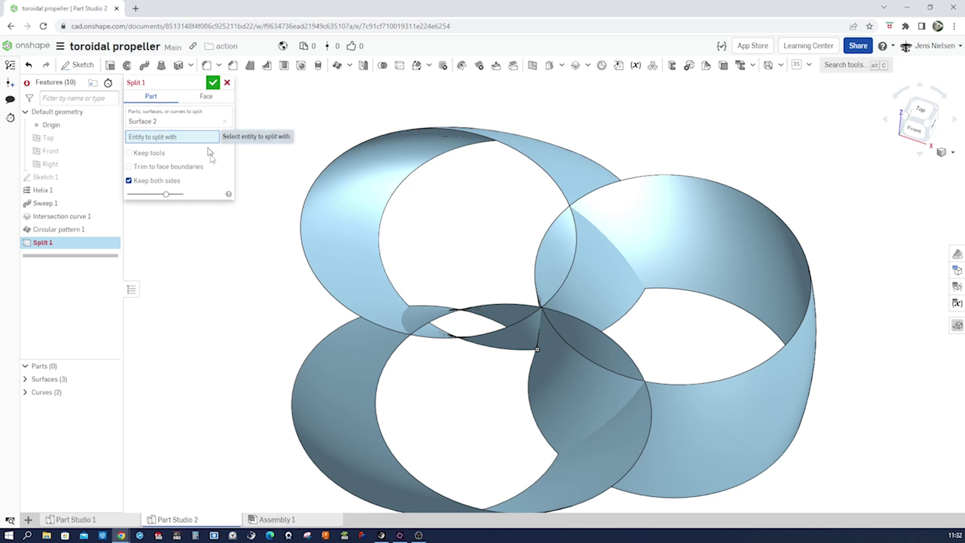
{"action": "left_click", "coordinate": [347, 339]}
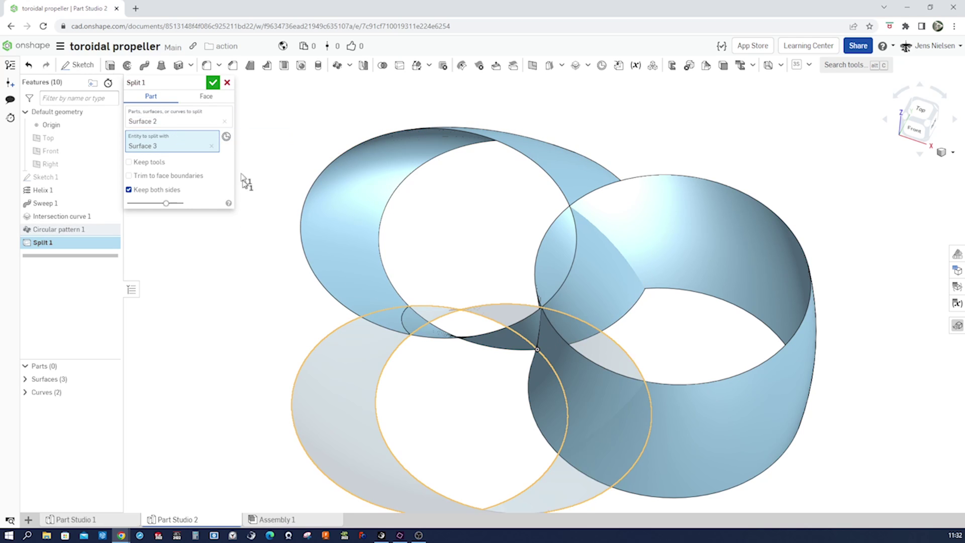
{"action": "left_click", "coordinate": [213, 82]}
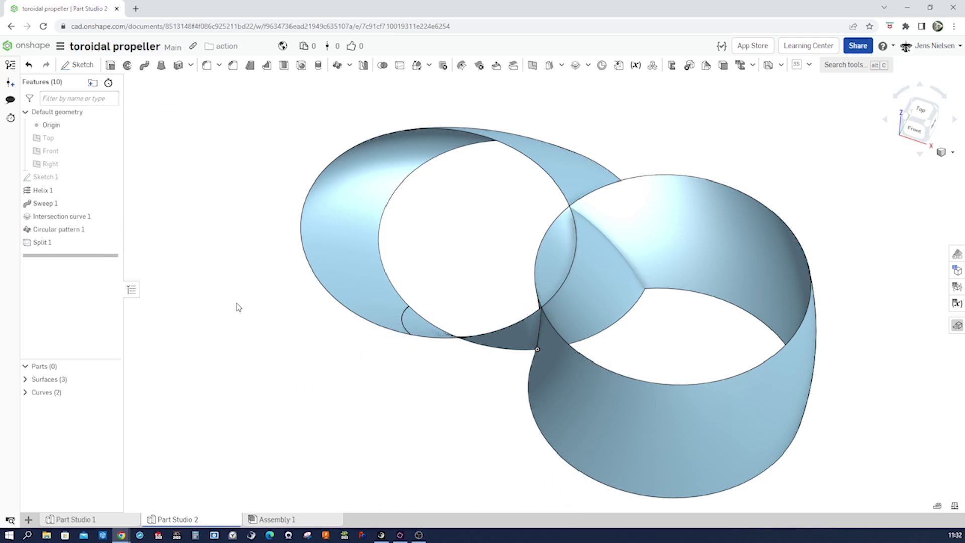
- Hide Surface 1 to isolate the split blade surface and examine its pieces from several angles
{"action": "right_click_drag", "start_coordinate": [366, 411], "coordinate": [370, 414]}
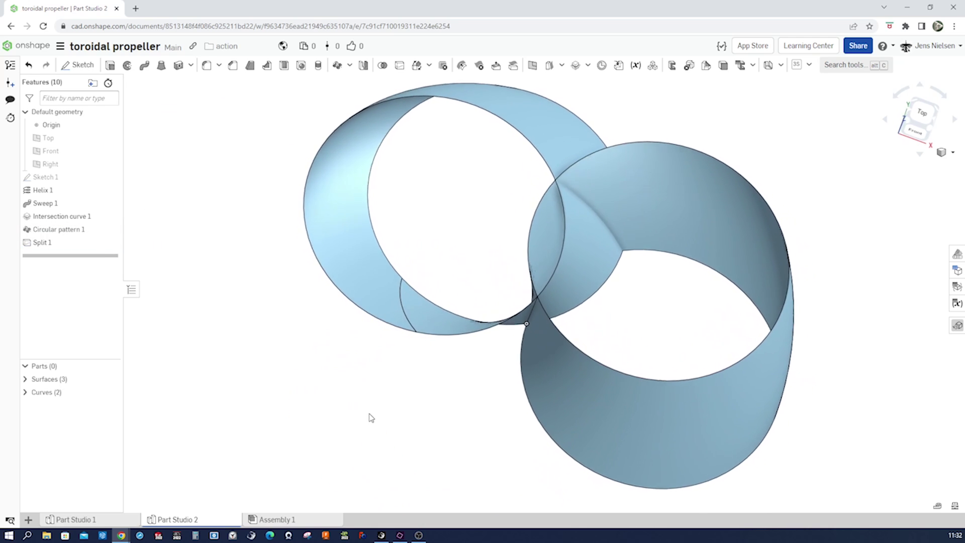
{"action": "left_click", "coordinate": [26, 380]}
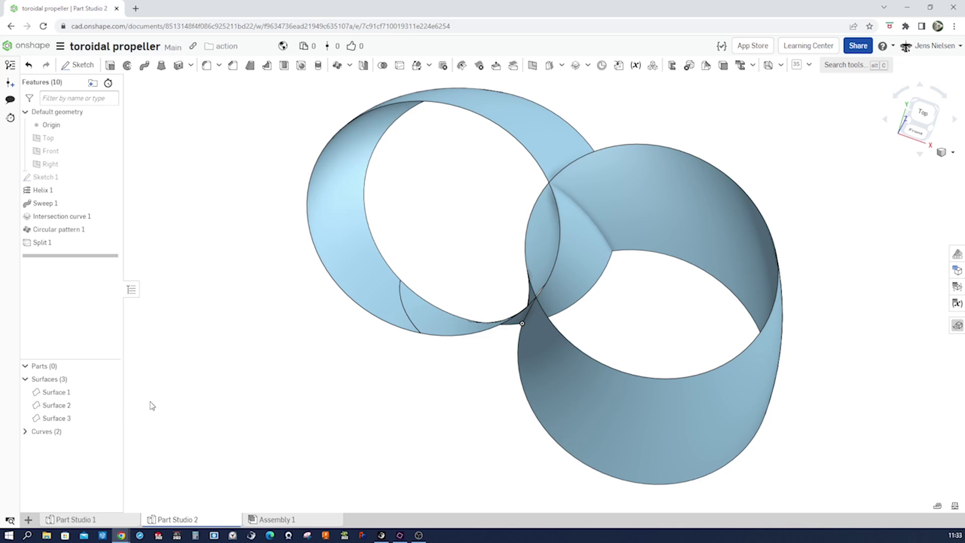
{"action": "left_click", "coordinate": [111, 393]}
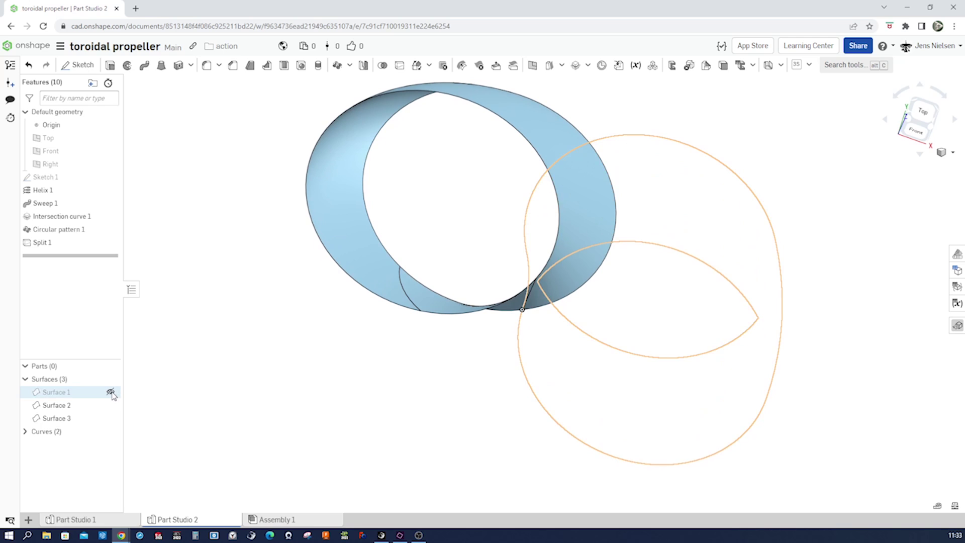
{"action": "right_click_drag", "start_coordinate": [269, 403], "coordinate": [269, 394]}
{"action": "scroll", "coordinate": [504, 310], "scroll_direction": "up", "scroll_amount": 1}
{"action": "right_click_drag", "start_coordinate": [515, 326], "coordinate": [546, 236]}
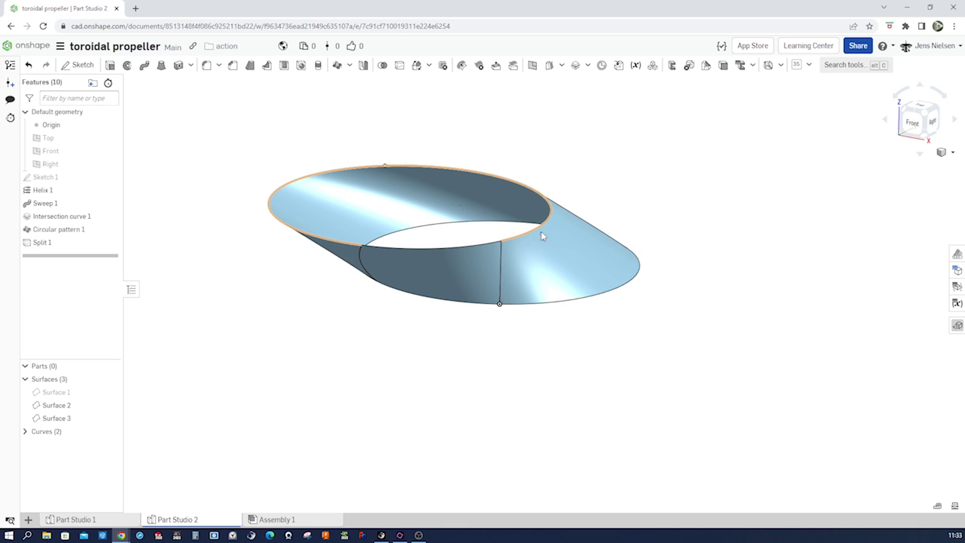
{"action": "right_click_drag", "start_coordinate": [541, 264], "coordinate": [538, 326]}
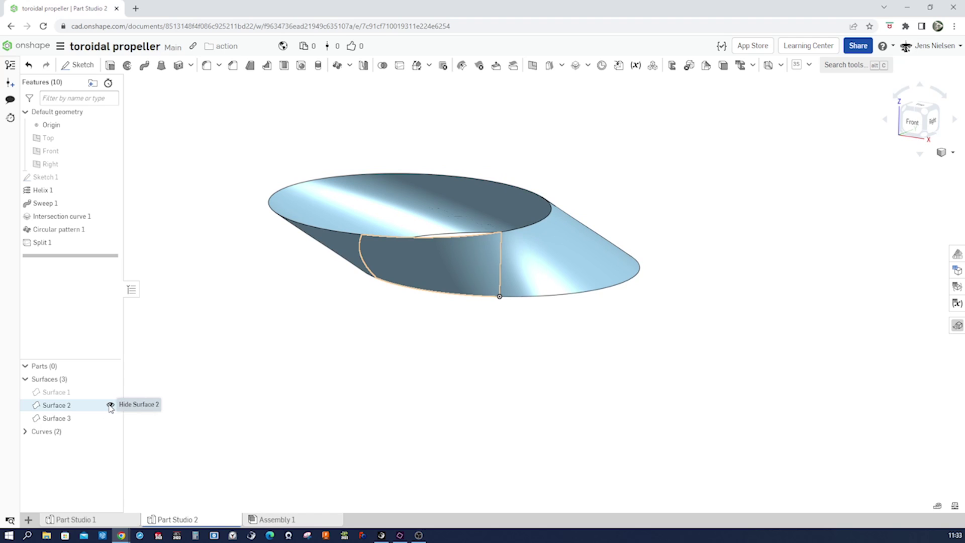
- Hide Surface 2 and Surface 3, and start a new sketch on the Right plane, viewed face-on
{"action": "left_click", "coordinate": [110, 405]}
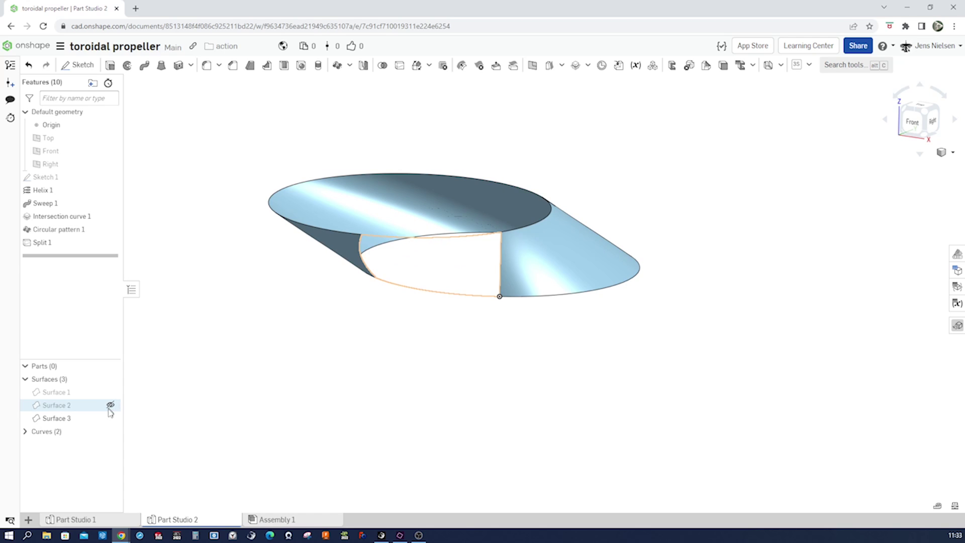
{"action": "left_click", "coordinate": [111, 418]}
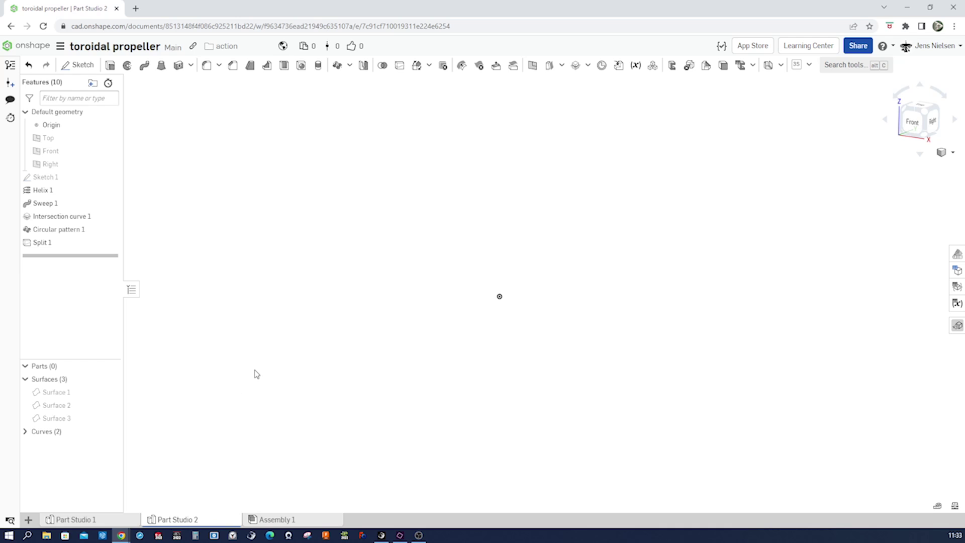
{"action": "key", "text": "s"}
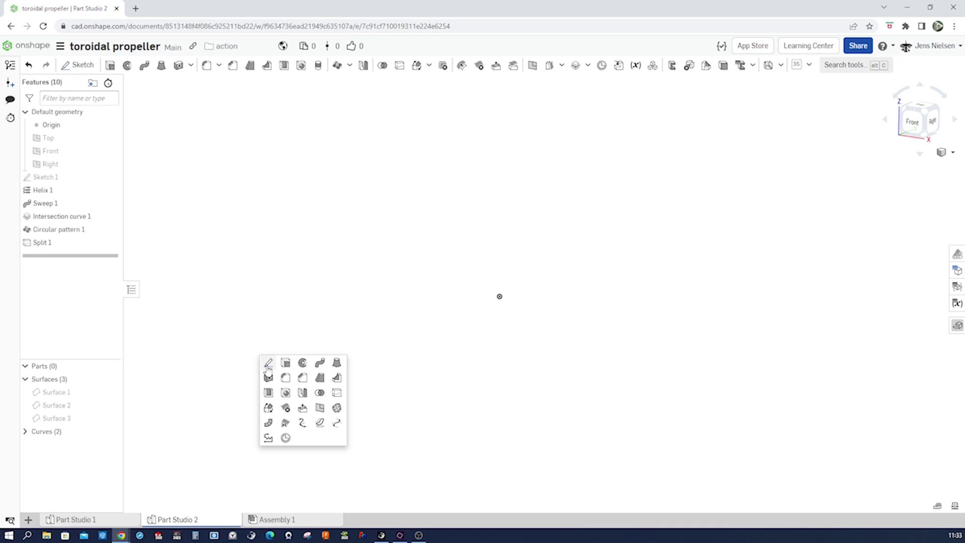
{"action": "left_click", "coordinate": [267, 365]}
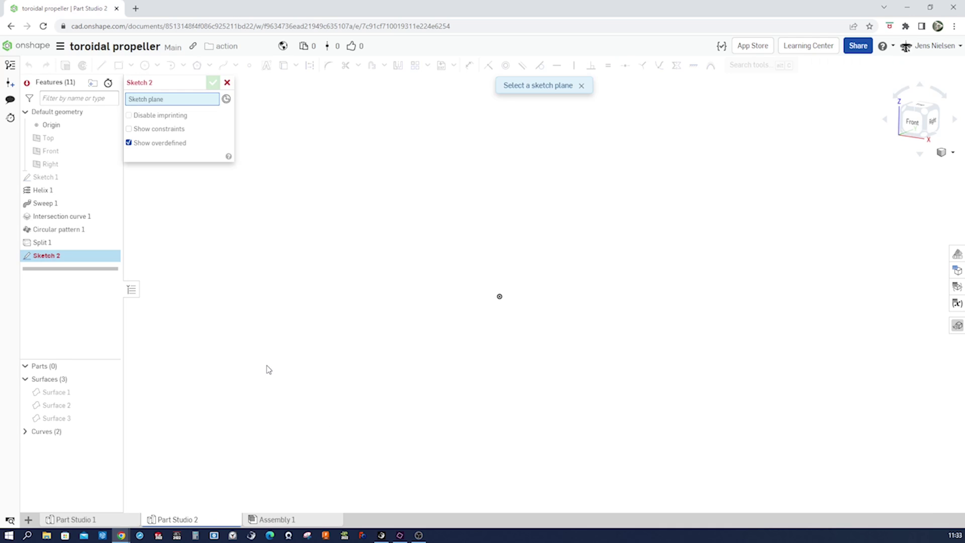
{"action": "left_click", "coordinate": [86, 168]}
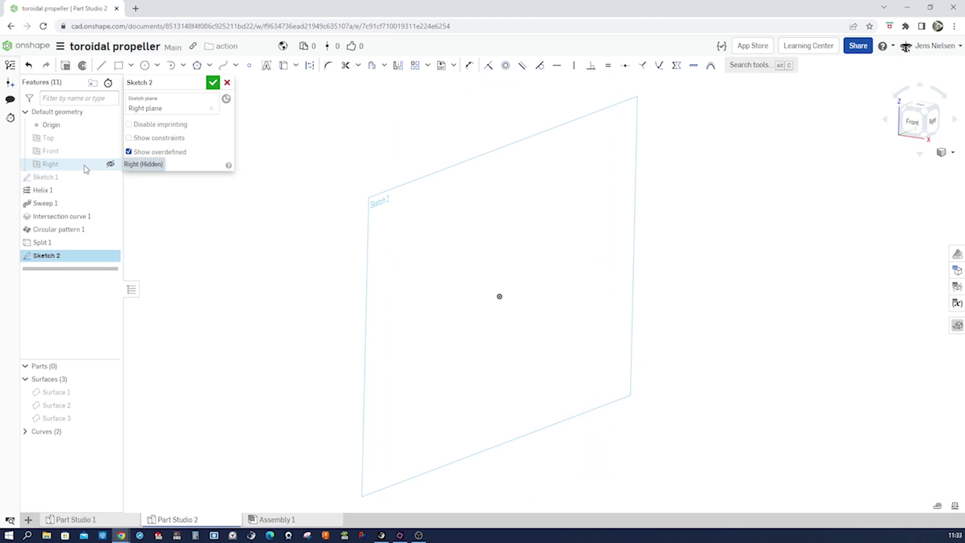
{"action": "key", "text": "n"}
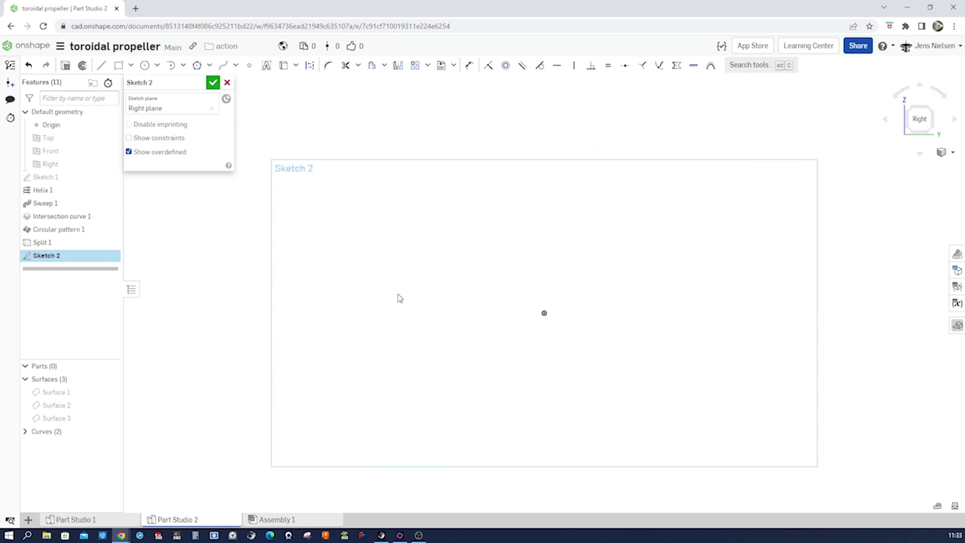
- Sketch a vertical line about 18.6 mm up from the origin, continued by a horizontal line outward from its upper end
{"action": "key", "text": "l"}
{"action": "left_click", "coordinate": [544, 313]}
{"action": "left_click", "coordinate": [545, 256]}
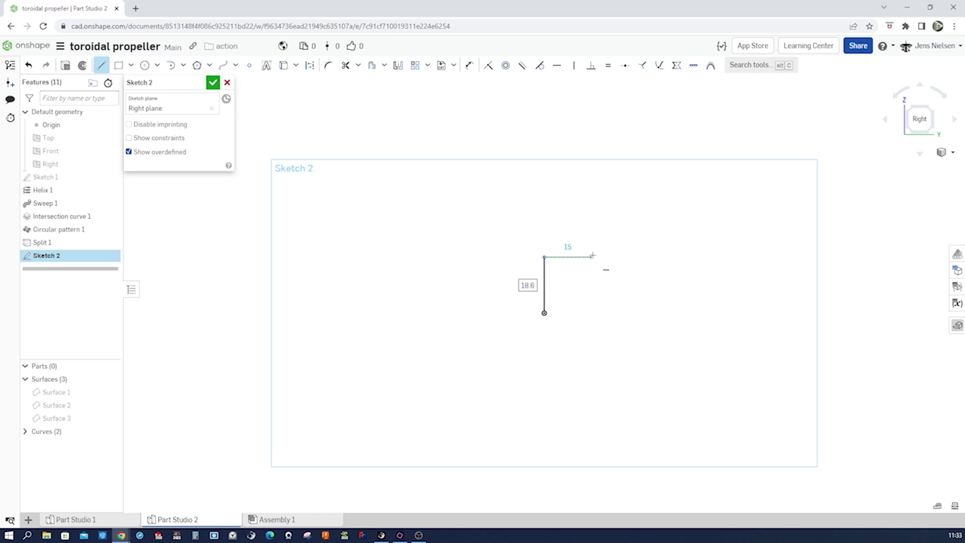
{"action": "left_click", "coordinate": [594, 257]}
- Continue the profile with a tangent arc curving downward and a vertical line down to the origin's level
{"action": "key", "text": "t"}
{"action": "left_click", "coordinate": [594, 256]}
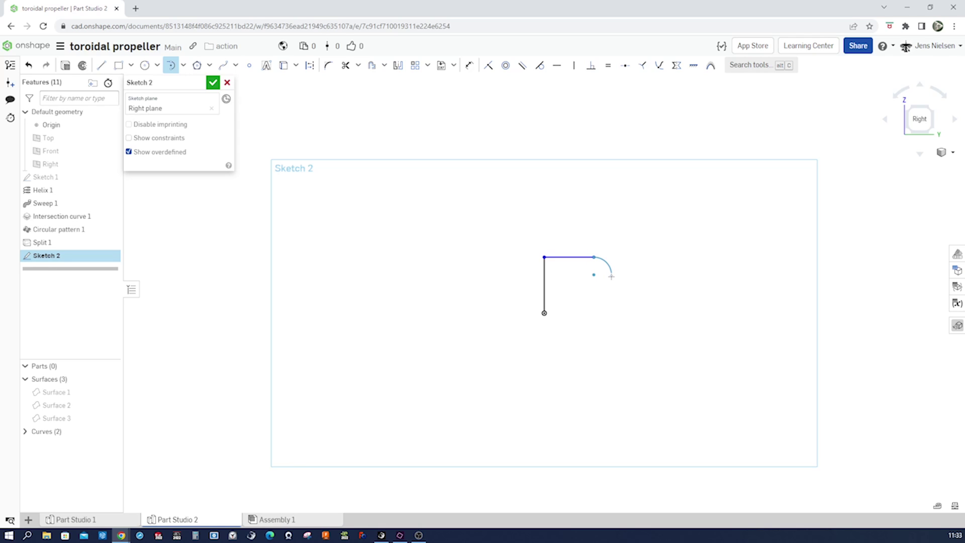
{"action": "left_click", "coordinate": [611, 275]}
{"action": "key", "text": "l"}
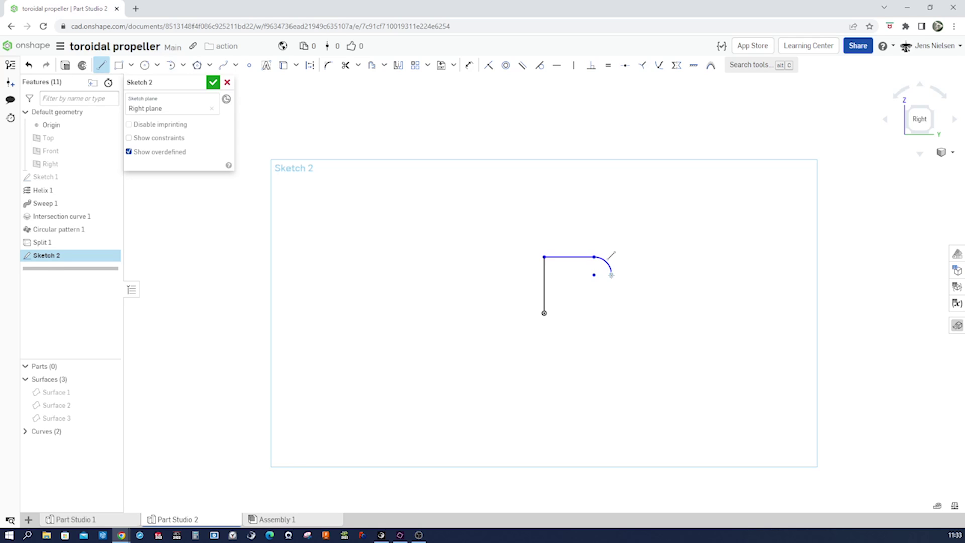
{"action": "left_click", "coordinate": [611, 275]}
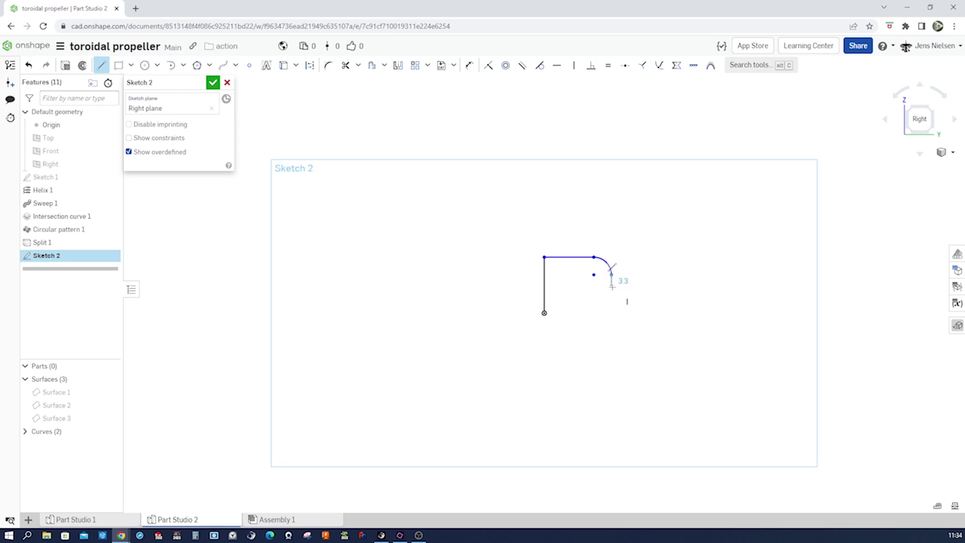
{"action": "left_click", "coordinate": [611, 313]}
{"action": "key", "text": "Escape"}
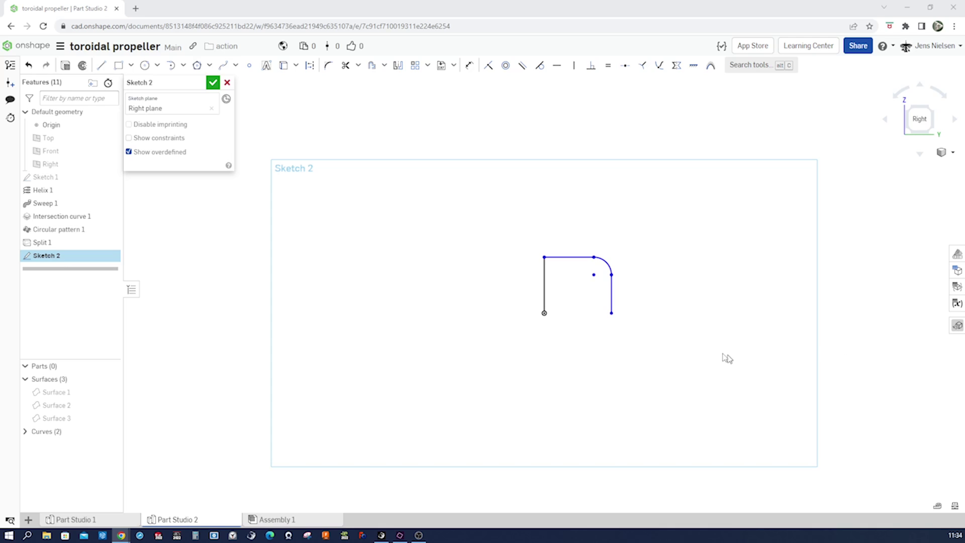
- Dimension the outer vertical line 22 mm from the central axis and convert the axis line to construction
{"action": "key", "text": "u"}
{"action": "left_click", "coordinate": [611, 297]}
{"action": "left_click", "coordinate": [544, 312]}
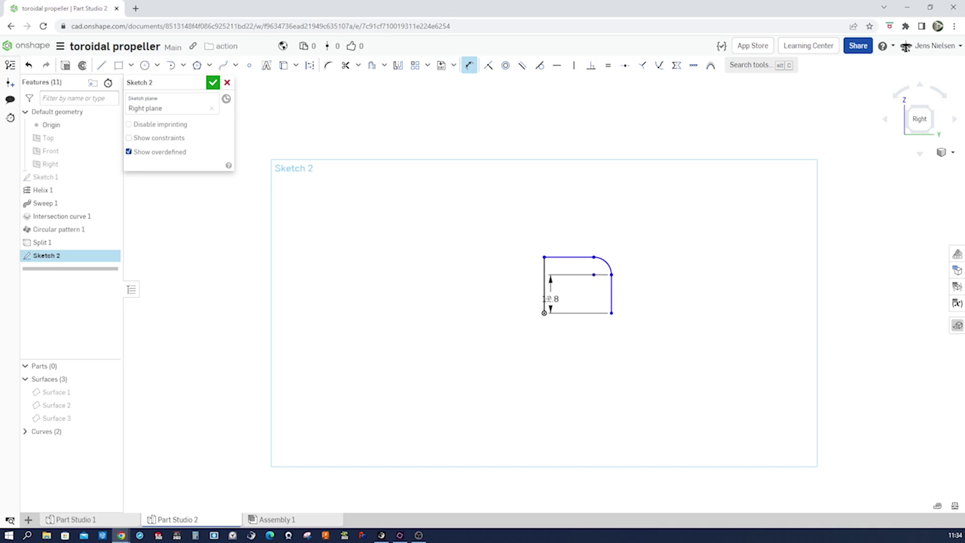
{"action": "left_click", "coordinate": [559, 338]}
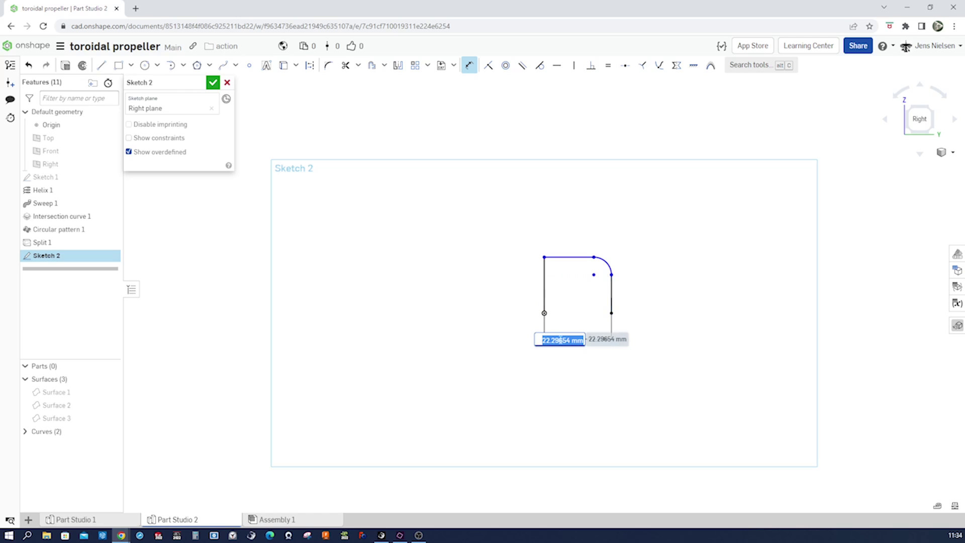
{"action": "type", "text": "22"}
{"action": "key", "text": "Return"}
{"action": "key", "text": "Escape"}
{"action": "key", "text": "d"}
{"action": "key", "text": "Escape"}
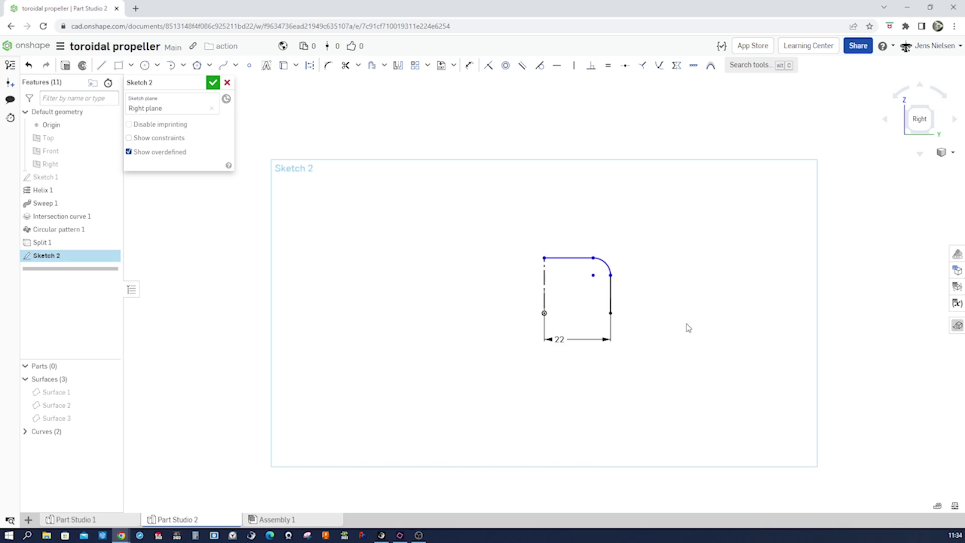
- Dimension the profile's corner arc with a radius of 8 mm
{"action": "key", "text": "u"}
{"action": "left_click", "coordinate": [606, 265]}
{"action": "left_click", "coordinate": [628, 253]}
{"action": "type", "text": "8"}
{"action": "key", "text": "Return"}
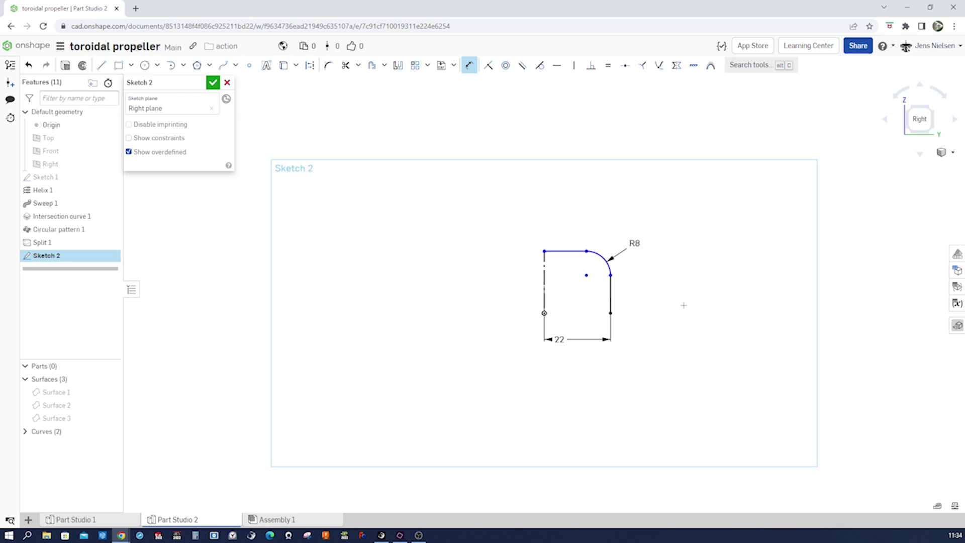
{"action": "key", "text": "Escape"}
- Show Surface 2 and move the profile's upper axis corner slightly above the blade surface's upper edge
{"action": "left_click", "coordinate": [111, 405]}
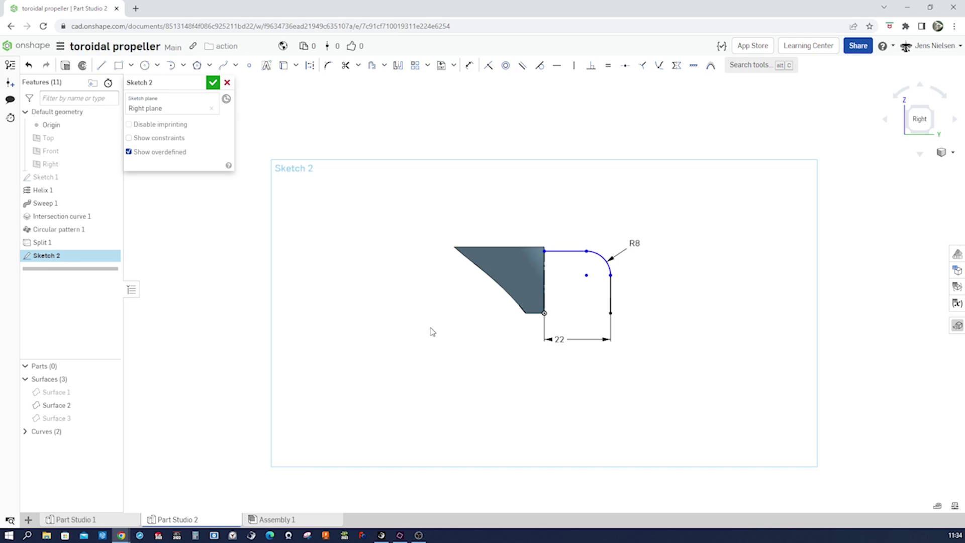
{"action": "key", "text": "i"}
{"action": "left_click", "coordinate": [544, 250]}
{"action": "left_click", "coordinate": [545, 245]}
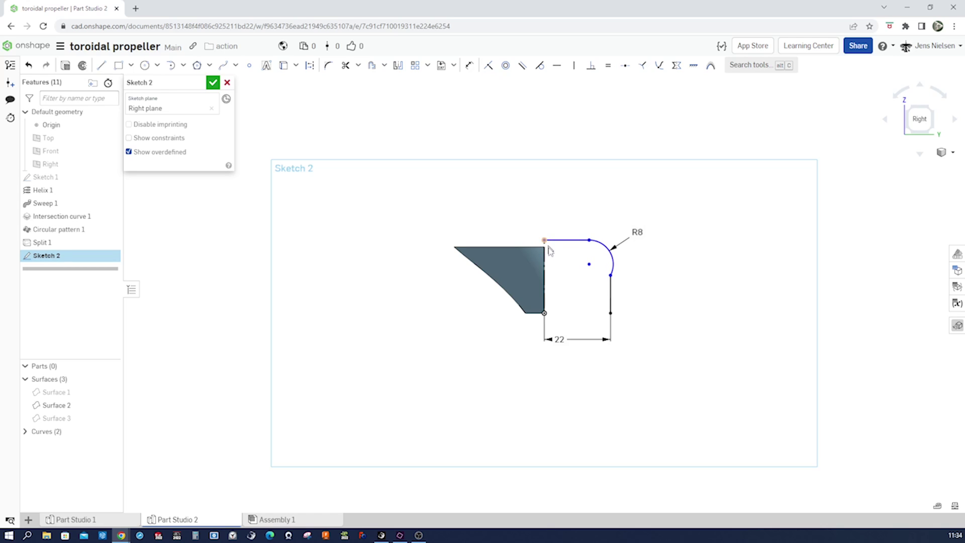
- Dimension the profile's upper corner 2 mm above the upper edge of Surface 2
{"action": "key", "text": "u"}
{"action": "left_click", "coordinate": [522, 243]}
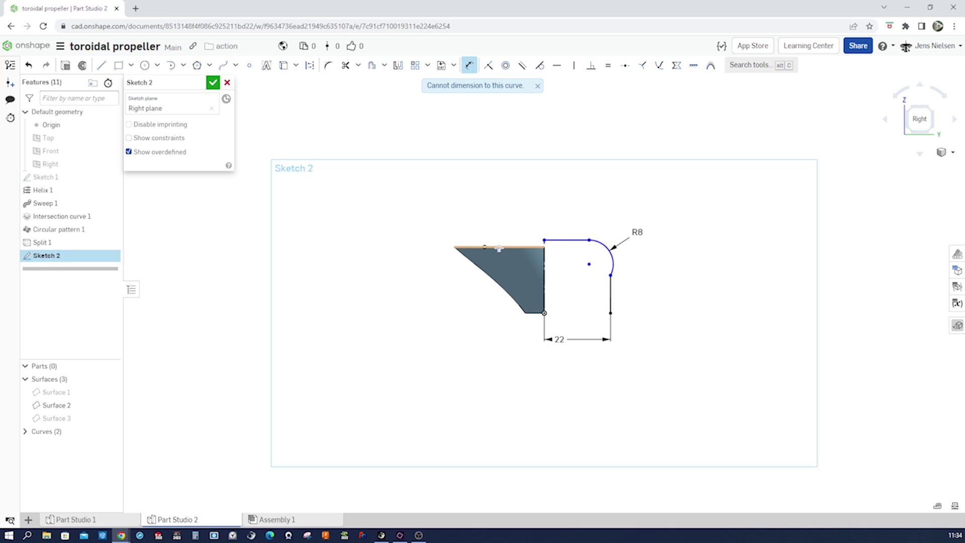
{"action": "left_click", "coordinate": [544, 240]}
{"action": "left_click", "coordinate": [431, 245]}
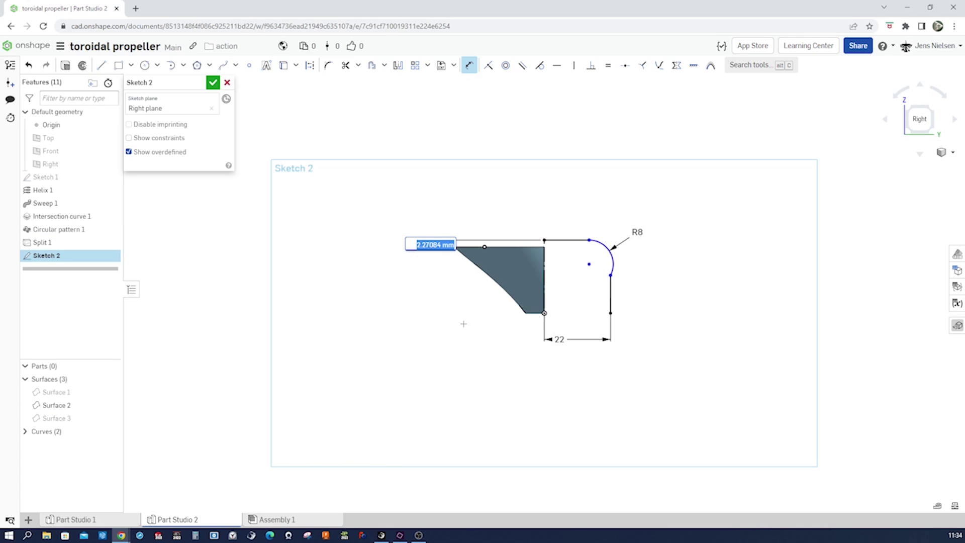
{"action": "type", "text": "2"}
{"action": "key", "text": "Return"}
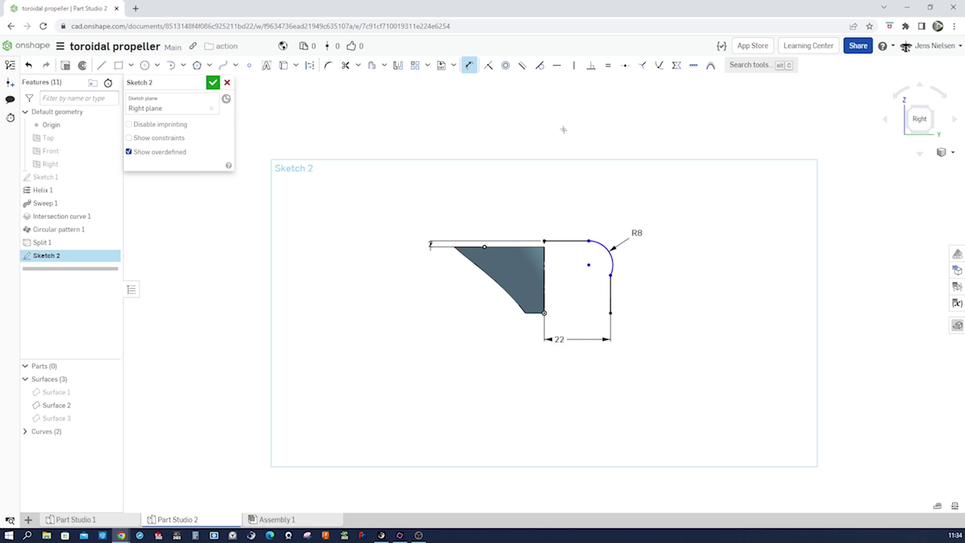
- Make the corner arc tangent to the outer vertical line and finish the sketch
{"action": "left_click", "coordinate": [540, 66]}
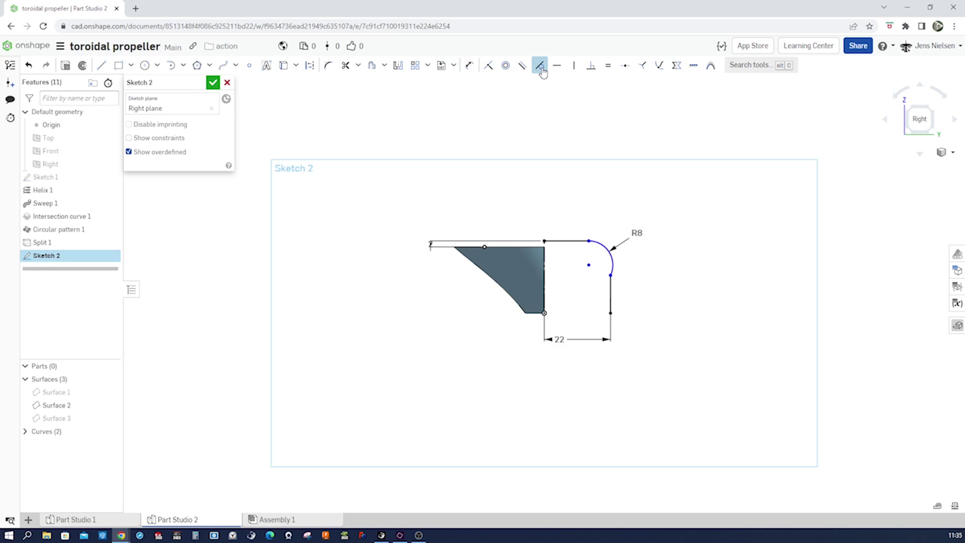
{"action": "left_click", "coordinate": [610, 280]}
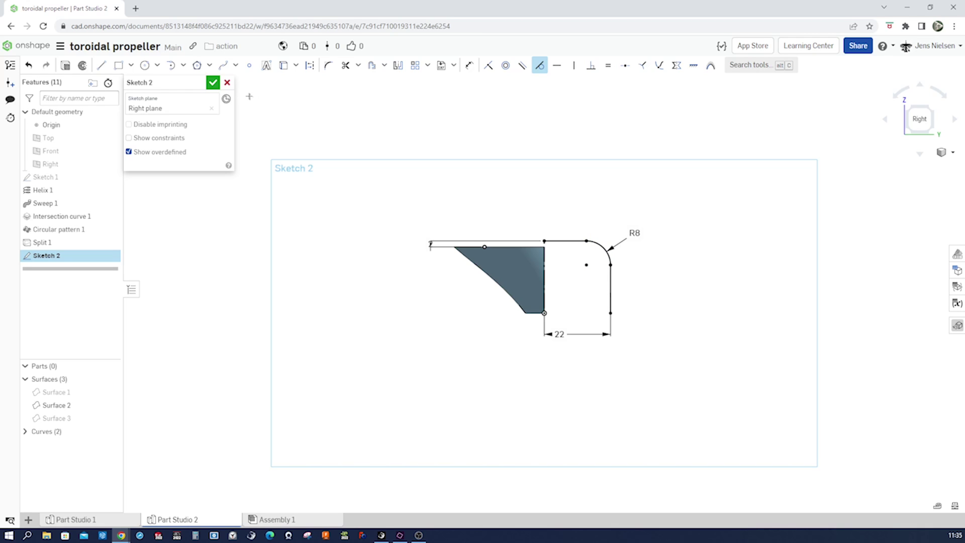
{"action": "left_click", "coordinate": [213, 82]}
- Revolve the three profile edges as a new full surface around the sketch's vertical construction line
{"action": "left_click", "coordinate": [127, 66]}
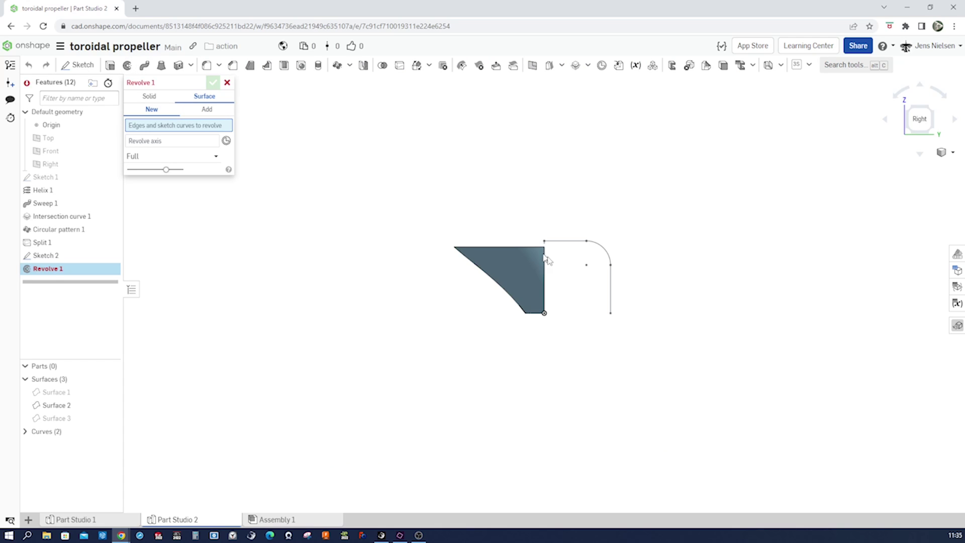
{"action": "left_click", "coordinate": [583, 264]}
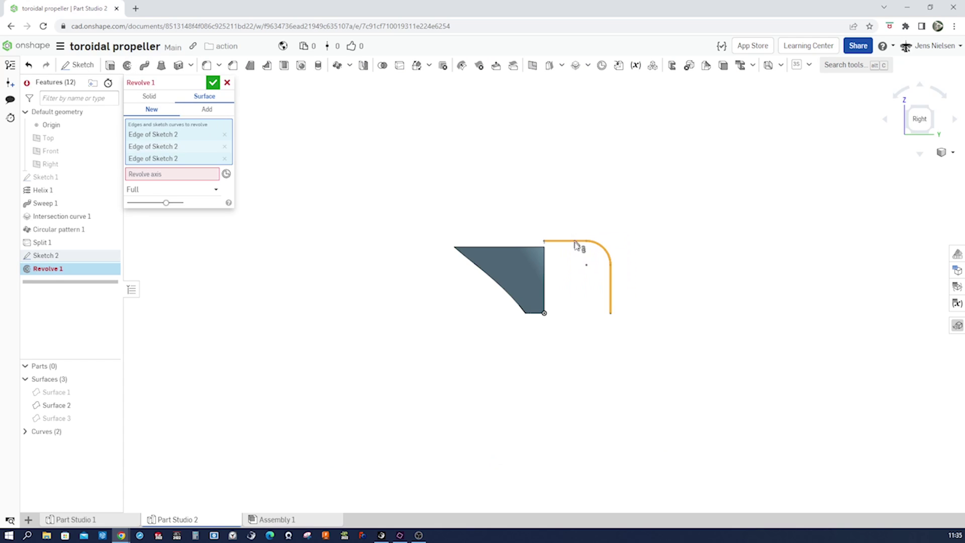
{"action": "left_click", "coordinate": [208, 176]}
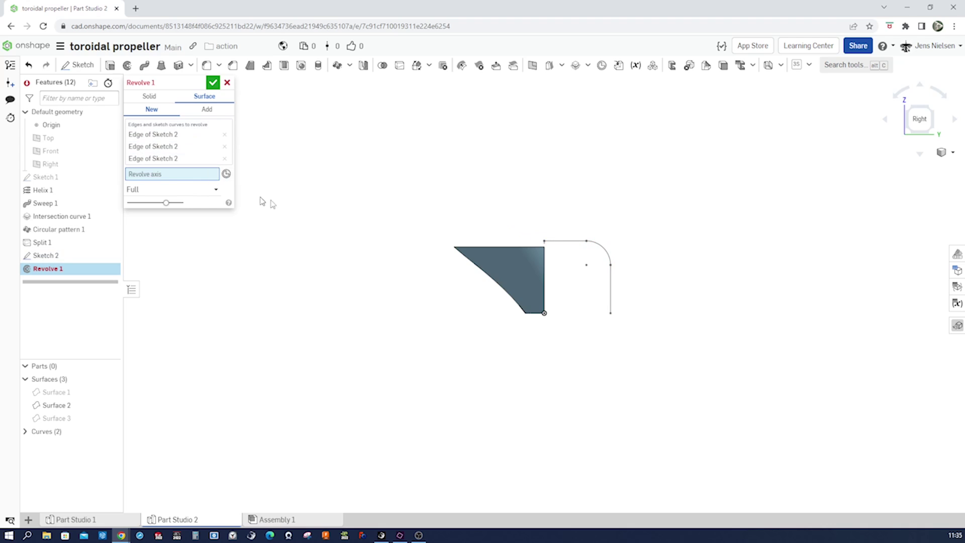
{"action": "left_click", "coordinate": [544, 293]}
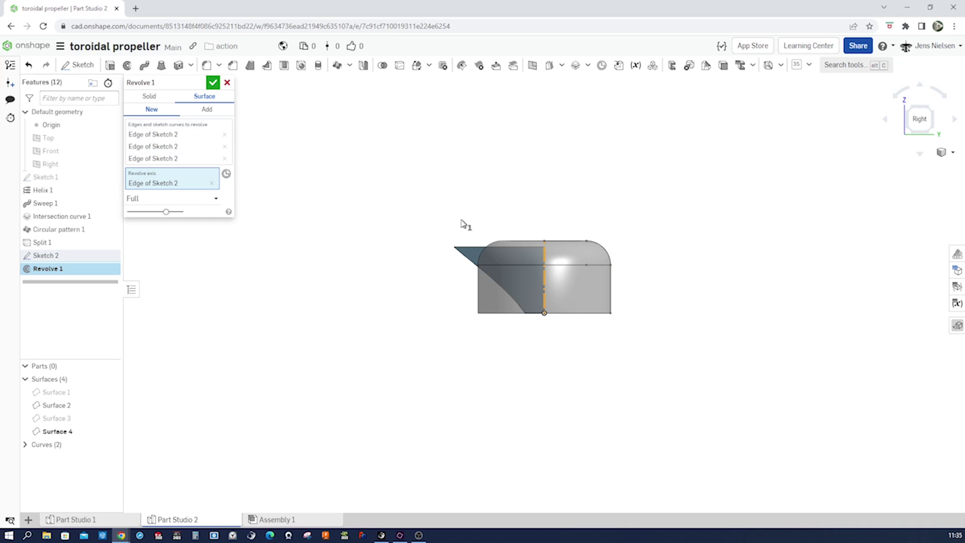
{"action": "left_click", "coordinate": [213, 83]}
- Show Surface 1 and Surface 3 together with the revolved hub in an isometric view
{"action": "key", "text": "shift+7"}
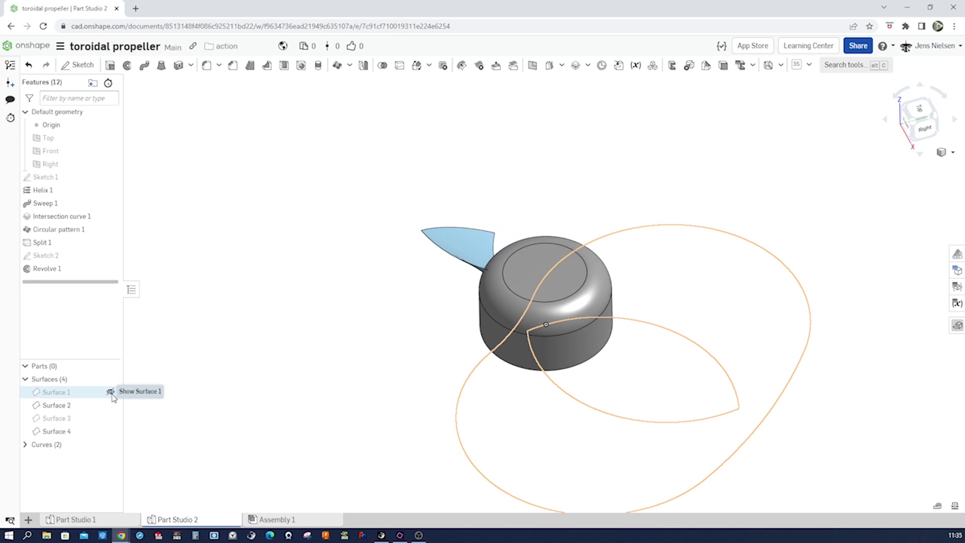
{"action": "left_click", "coordinate": [111, 392]}
{"action": "left_click", "coordinate": [111, 418]}
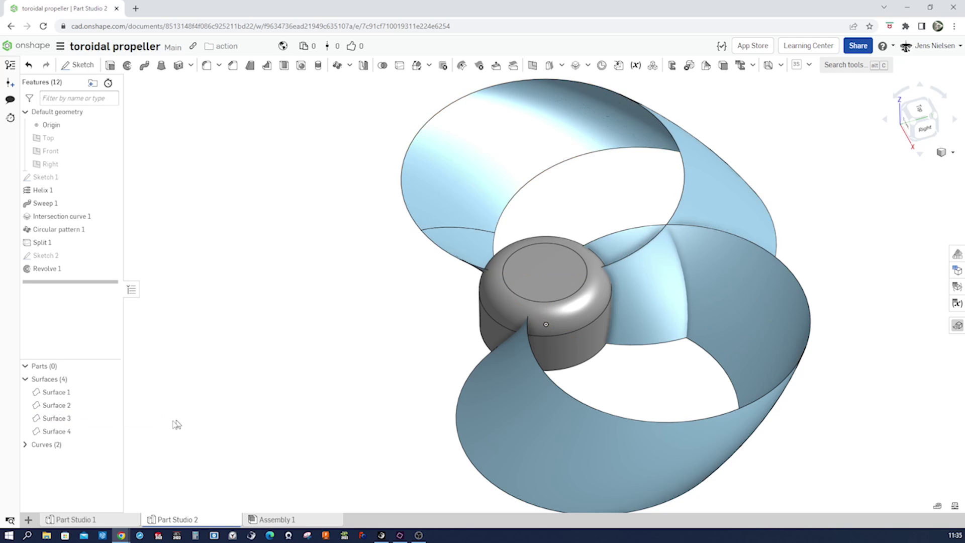
{"action": "right_click_drag", "start_coordinate": [240, 402], "coordinate": [269, 384]}
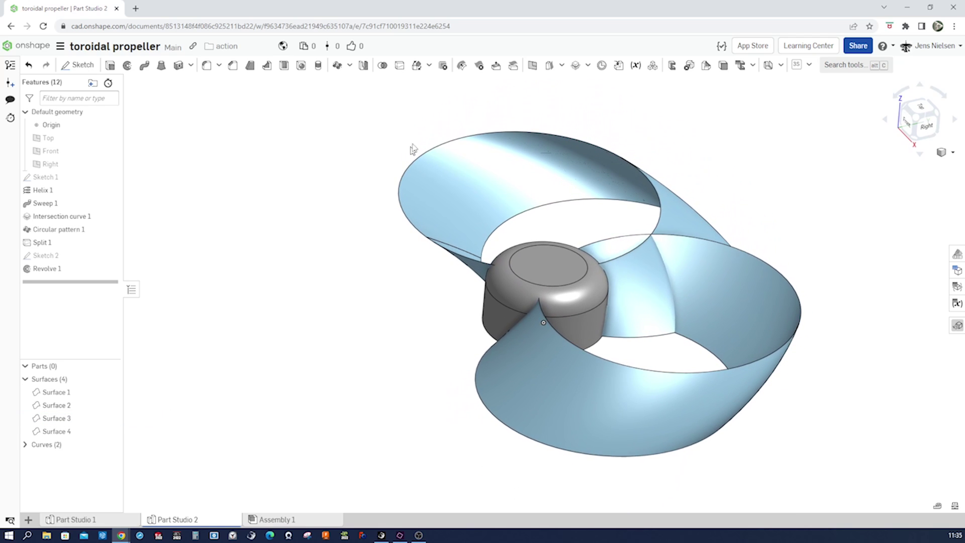
- Delete Surface 1 and Surface 2 with Delete part, keeping one blade surface and the revolved hub
{"action": "left_click", "coordinate": [442, 66]}
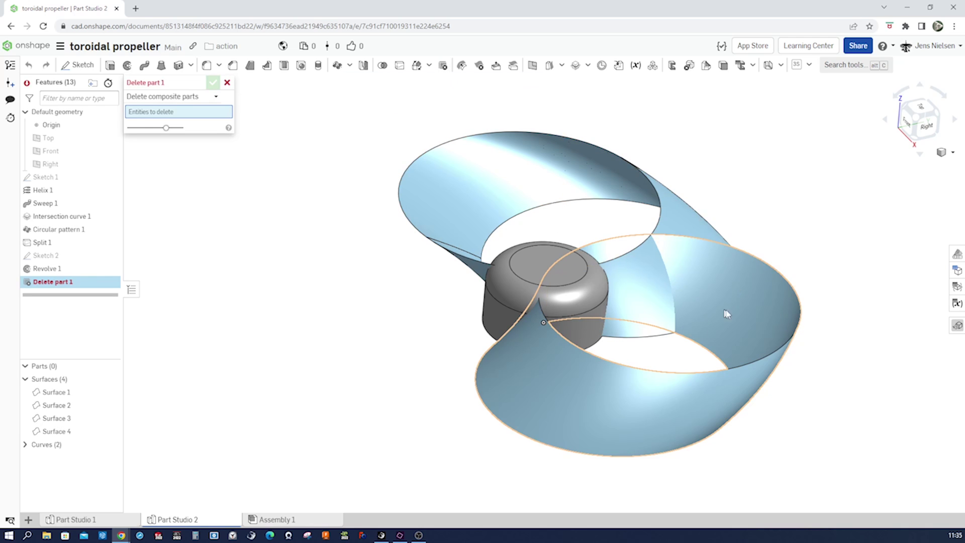
{"action": "left_click", "coordinate": [739, 315]}
{"action": "right_click_drag", "start_coordinate": [739, 316], "coordinate": [578, 294]}
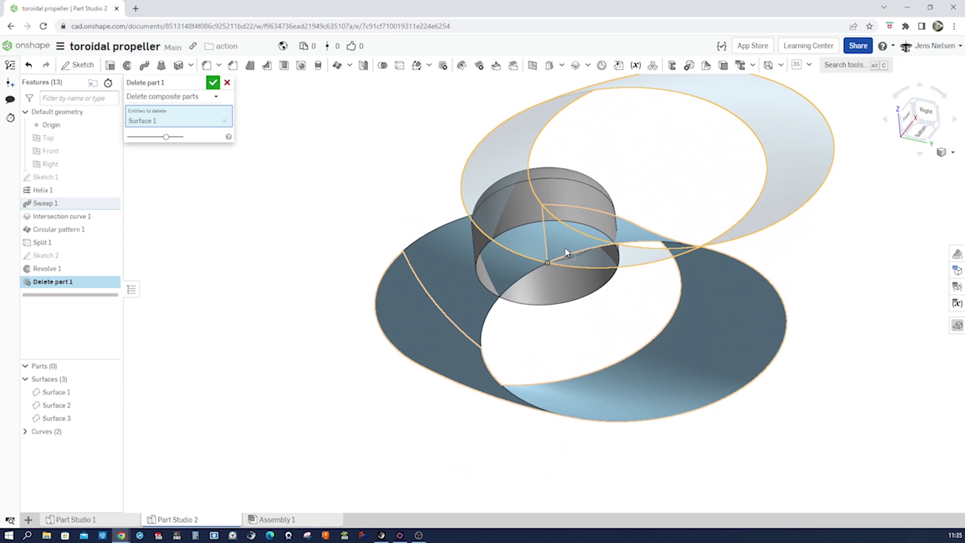
{"action": "right_click_drag", "start_coordinate": [566, 248], "coordinate": [284, 115]}
{"action": "left_click", "coordinate": [511, 258]}
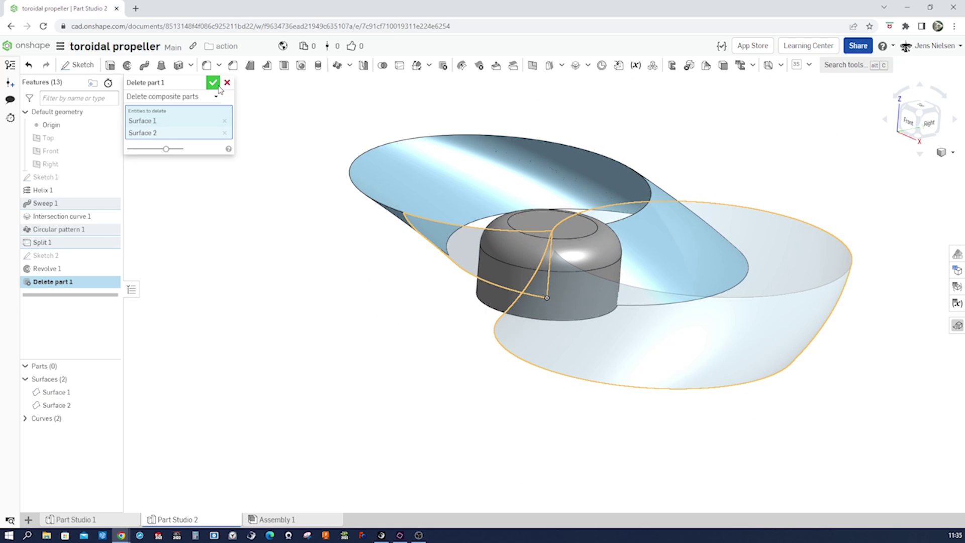
{"action": "left_click", "coordinate": [213, 83]}
- Split the blade surface with the revolved hub surface, with Keep both sides off, to remove the blade portion inside the hub
{"action": "right_click_drag", "start_coordinate": [455, 318], "coordinate": [578, 260]}
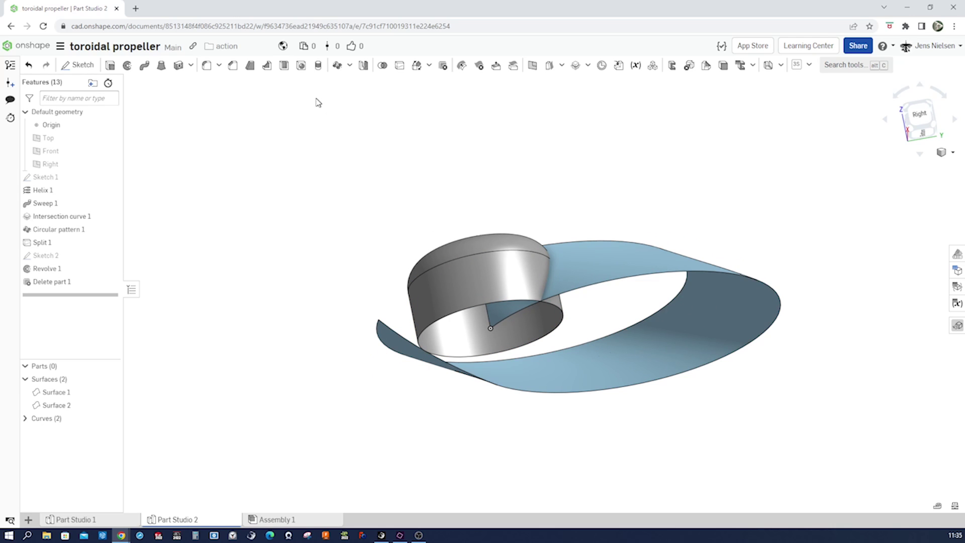
{"action": "left_click", "coordinate": [400, 67]}
{"action": "right_click_drag", "start_coordinate": [484, 153], "coordinate": [600, 276]}
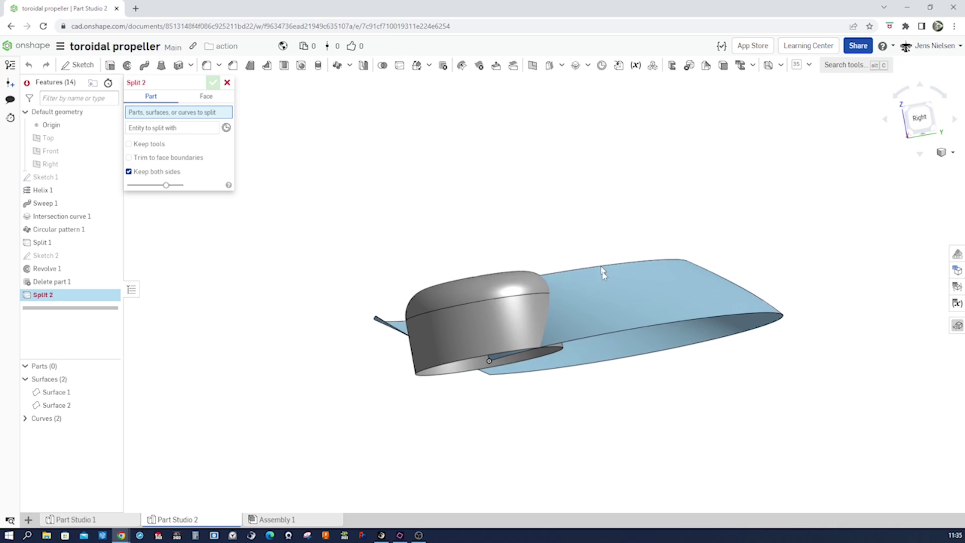
{"action": "left_click", "coordinate": [595, 285]}
{"action": "left_click", "coordinate": [206, 138]}
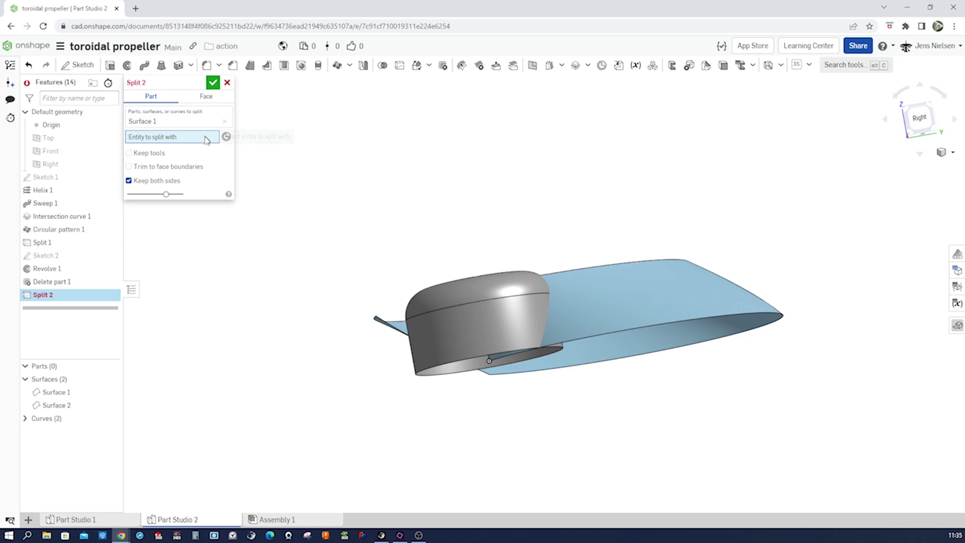
{"action": "left_click", "coordinate": [458, 322]}
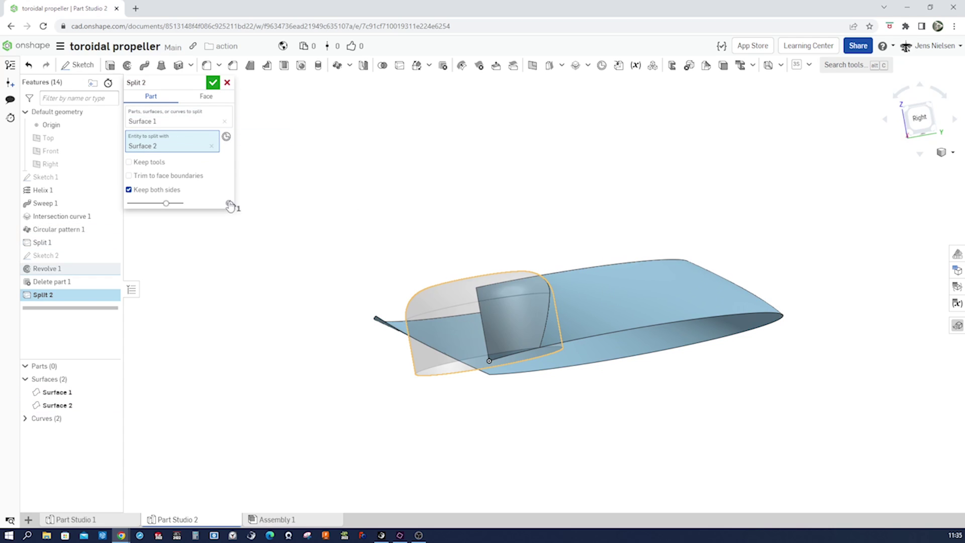
{"action": "left_click", "coordinate": [130, 191]}
{"action": "left_click", "coordinate": [213, 83]}
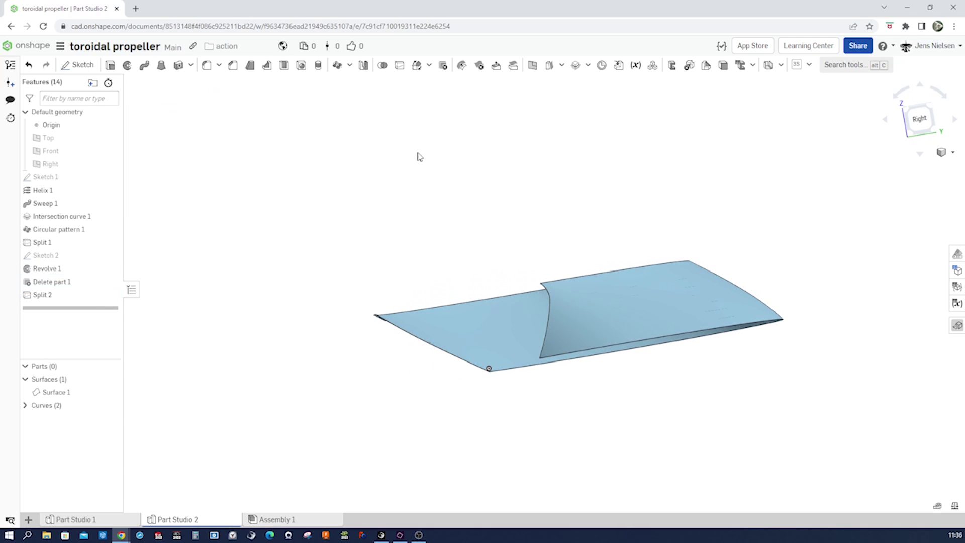
- Edit Split 2 to keep its tools so that the hub surface is retained
{"action": "right_click", "coordinate": [75, 295]}
{"action": "left_click", "coordinate": [107, 323]}
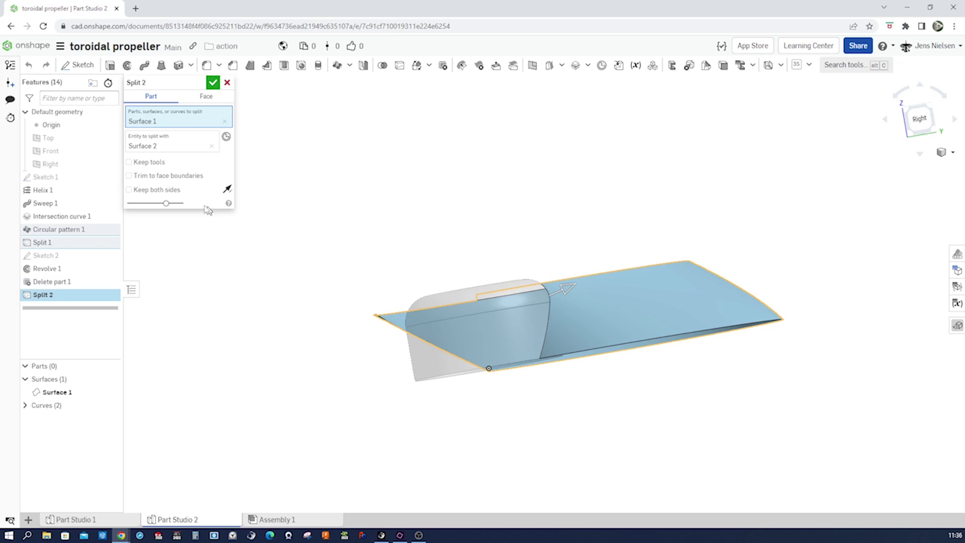
{"action": "left_click", "coordinate": [129, 161]}
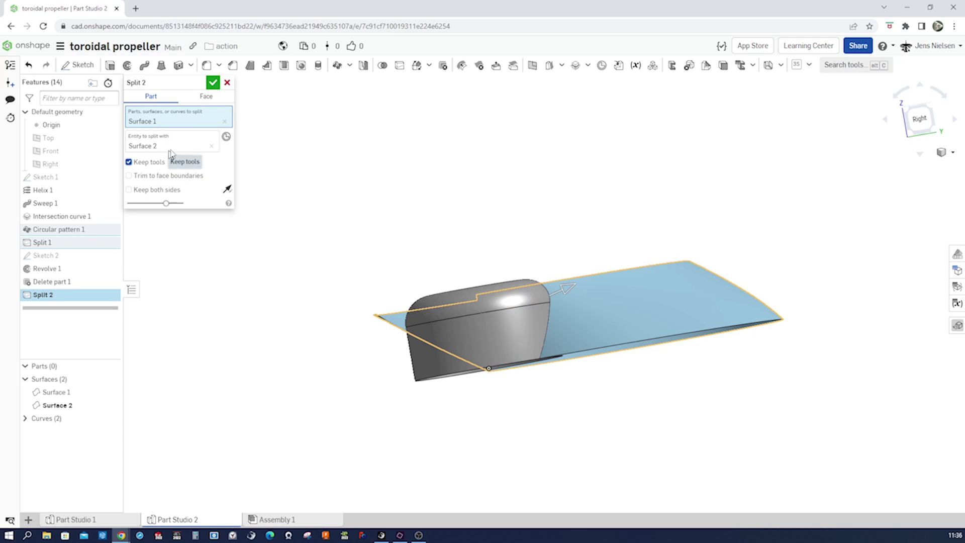
{"action": "left_click", "coordinate": [214, 86]}
- Thicken the trimmed blade surface into a new part by 0.4 mm in both directions
{"action": "right_click_drag", "start_coordinate": [416, 158], "coordinate": [678, 144]}
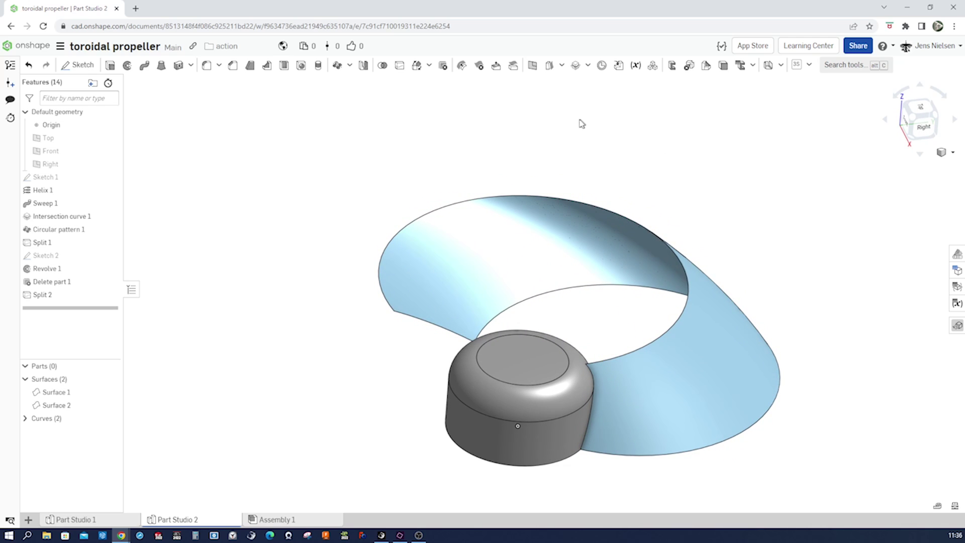
{"action": "left_click", "coordinate": [179, 66]}
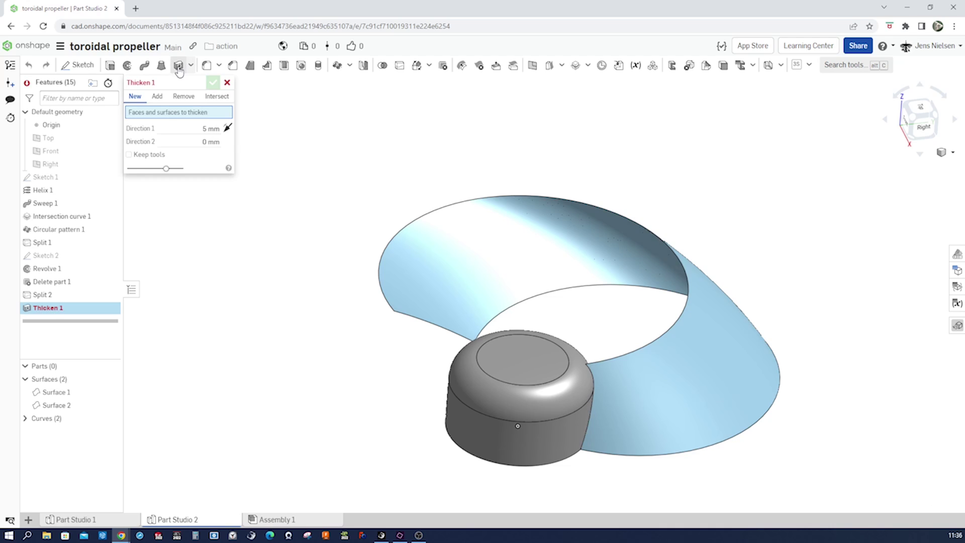
{"action": "left_click", "coordinate": [424, 242]}
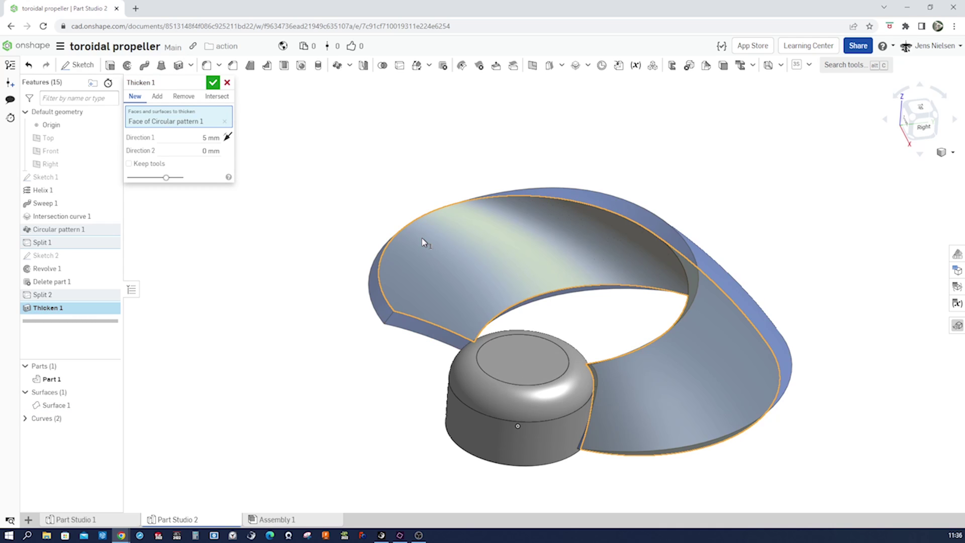
{"action": "left_click", "coordinate": [211, 138]}
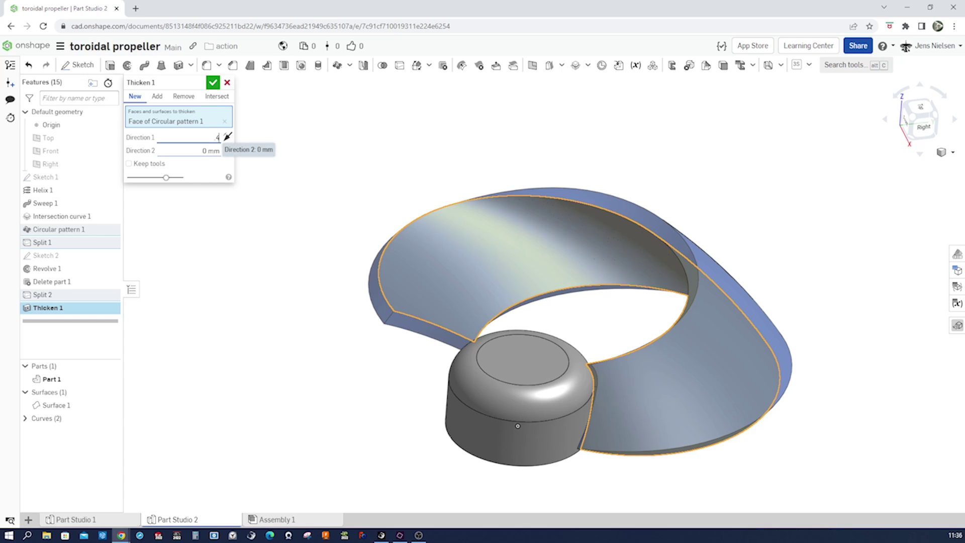
{"action": "type", "text": "."}
{"action": "key", "text": "Tab"}
{"action": "key", "text": "BackSpace"}
{"action": "type", "text": "4"}
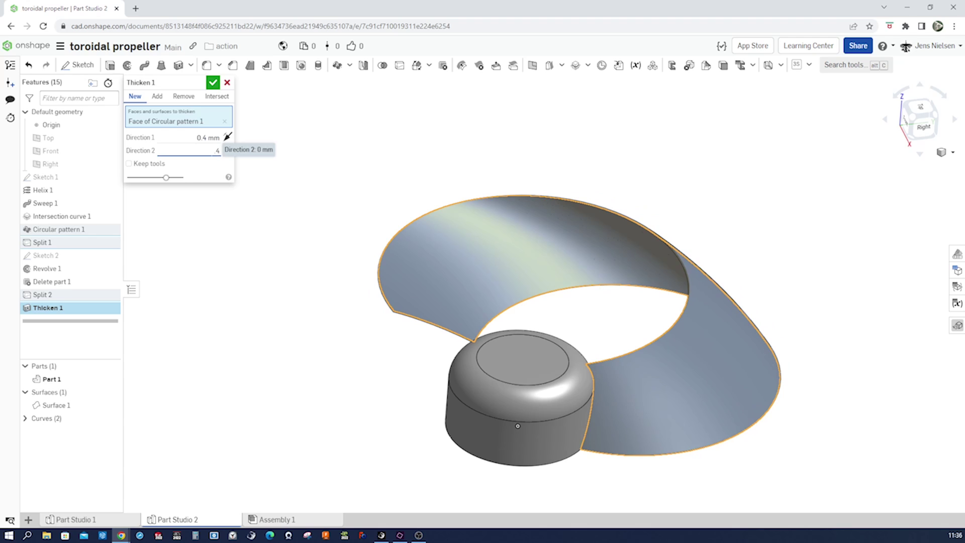
{"action": "key", "text": "Left"}
{"action": "type", "text": "."}
{"action": "key", "text": "Tab"}
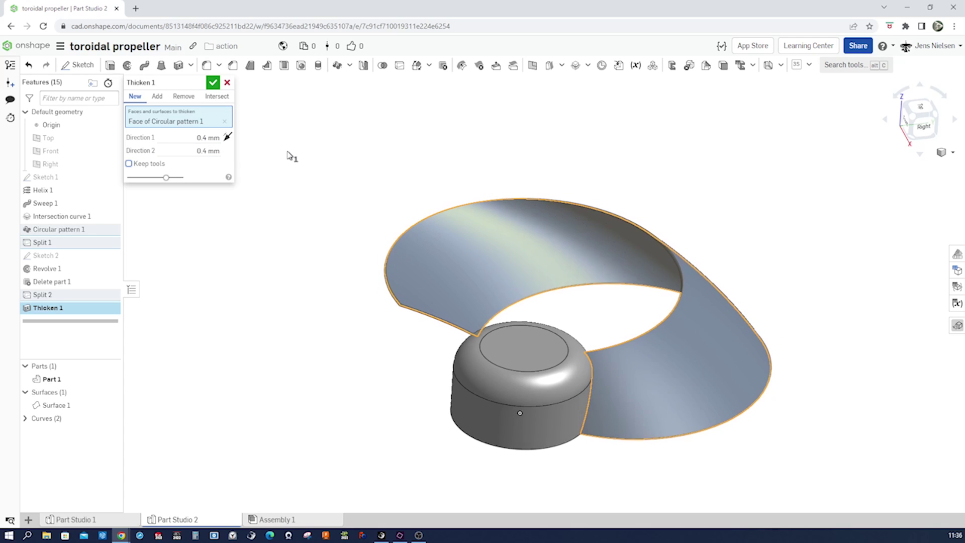
{"action": "left_click", "coordinate": [213, 83]}
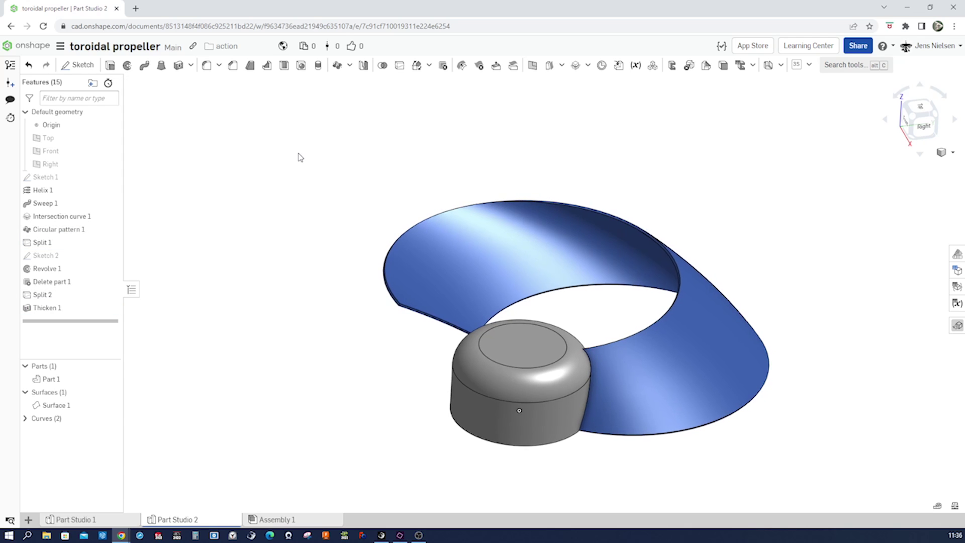
- Circular-pattern the thickened blade around the hub's cylindrical face with 3 equally spaced instances over 360 degrees
{"action": "left_click", "coordinate": [336, 66]}
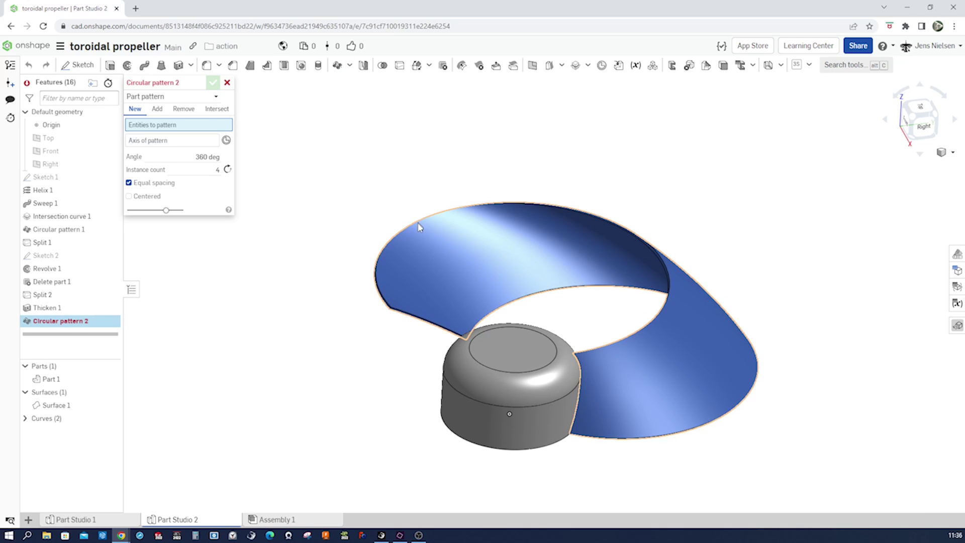
{"action": "left_click", "coordinate": [430, 237]}
{"action": "left_click", "coordinate": [207, 149]}
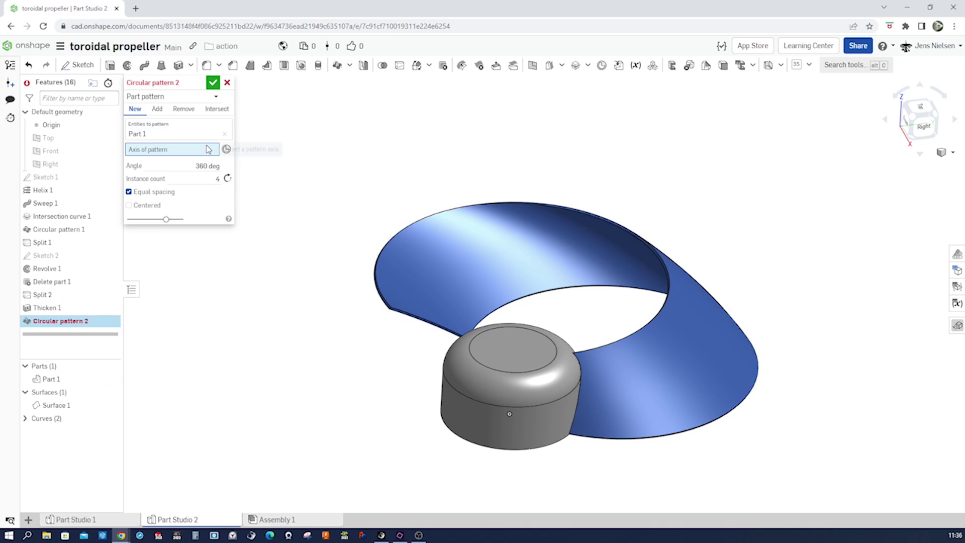
{"action": "left_click", "coordinate": [457, 406]}
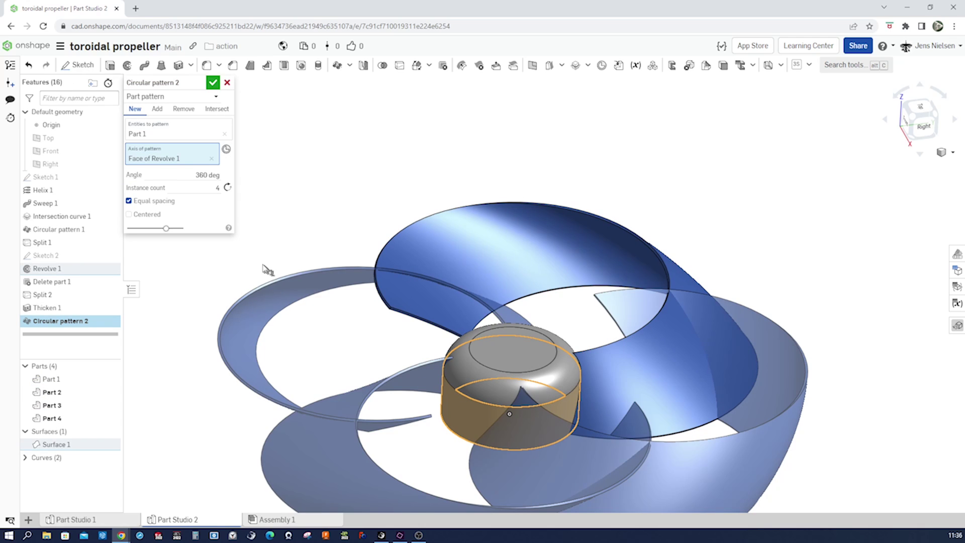
{"action": "key", "text": "Tab"}
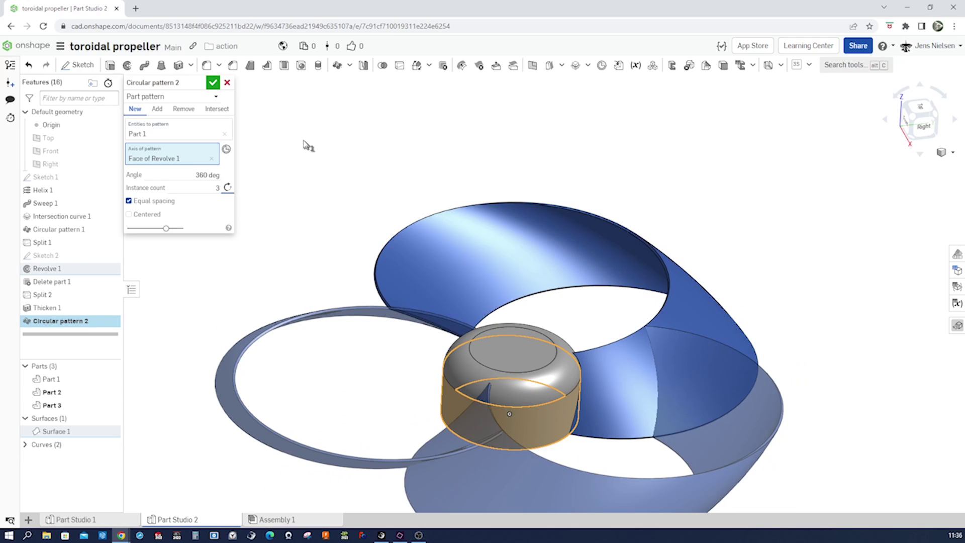
{"action": "left_click", "coordinate": [212, 82]}
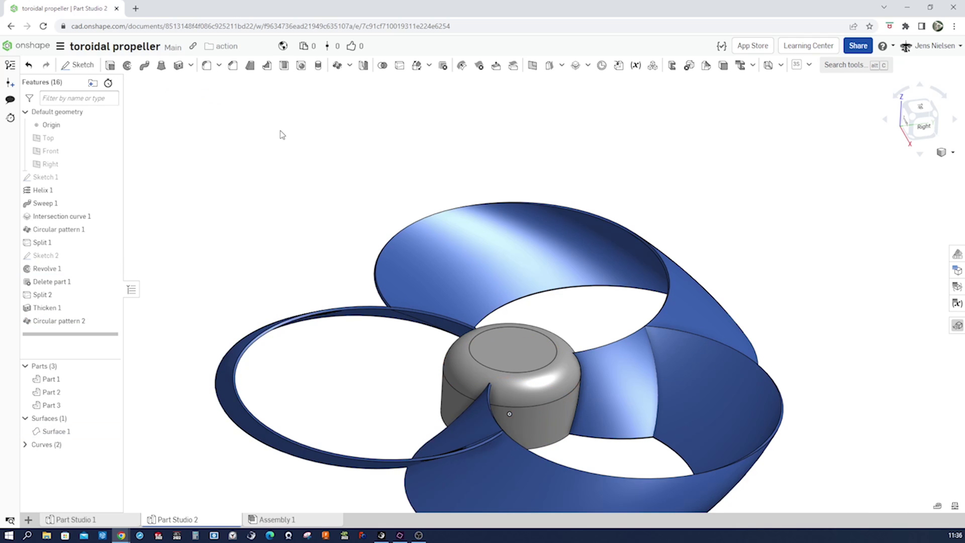
- Thicken the three revolved hub faces into a new part by 1 mm in both directions
{"action": "key", "text": "f"}
{"action": "key", "text": "Left"}
{"action": "key", "text": "Left"}
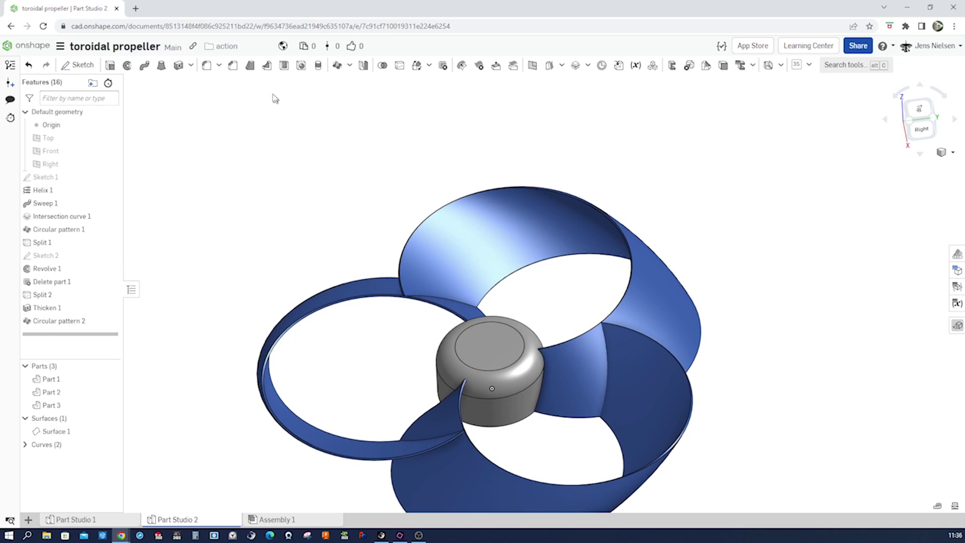
{"action": "left_click", "coordinate": [180, 65]}
{"action": "right_click_drag", "start_coordinate": [291, 179], "coordinate": [426, 273]}
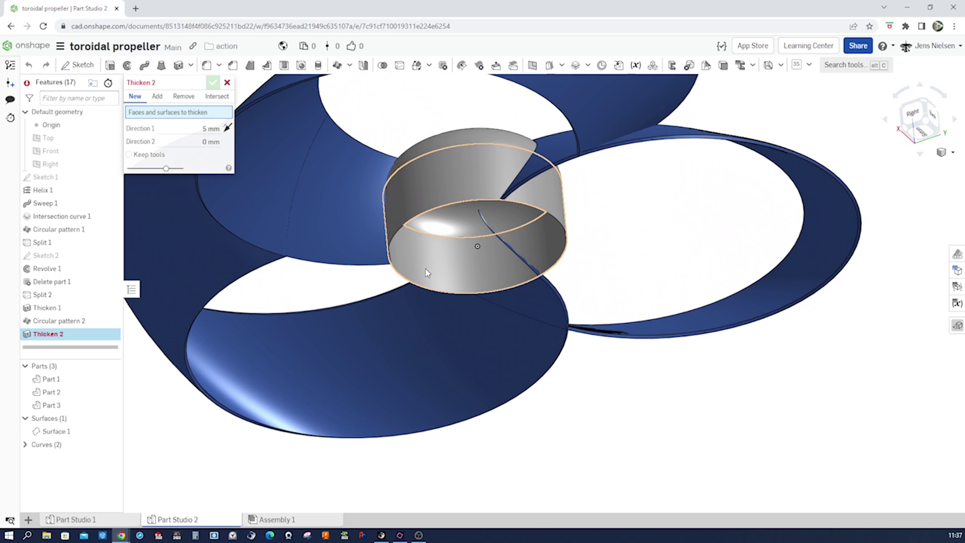
{"action": "left_click", "coordinate": [426, 270]}
{"action": "left_click", "coordinate": [441, 229]}
{"action": "right_click_drag", "start_coordinate": [442, 235], "coordinate": [308, 177]}
{"action": "left_click", "coordinate": [462, 209]}
{"action": "left_click", "coordinate": [213, 162]}
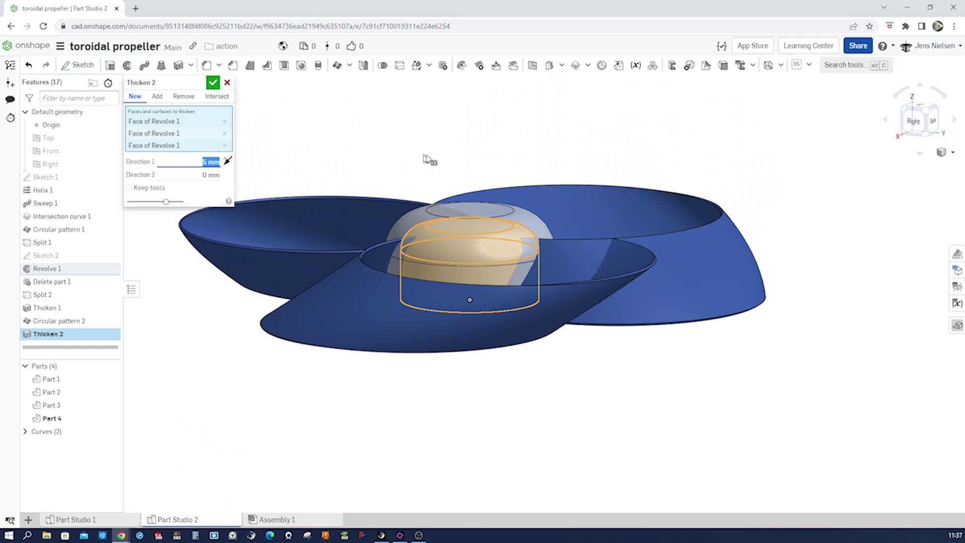
{"action": "type", "text": "1"}
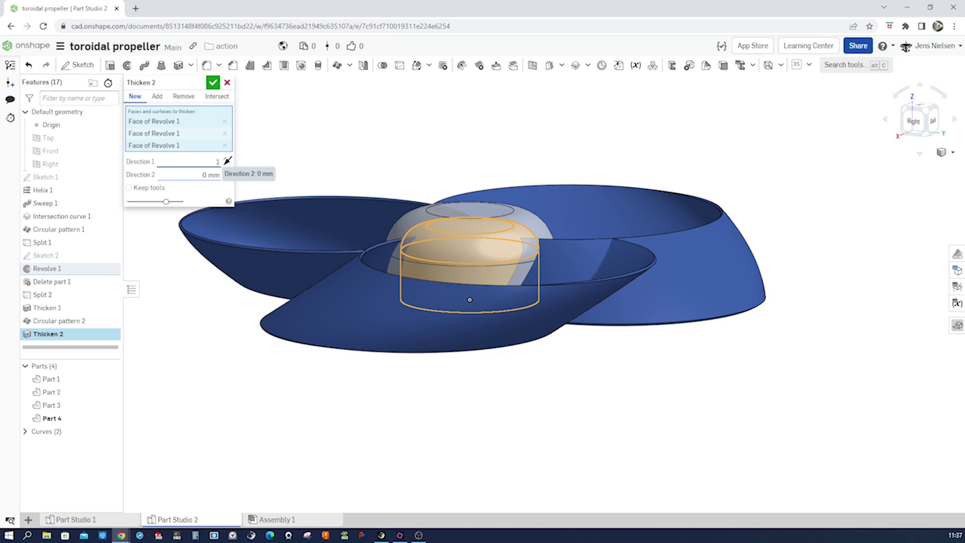
{"action": "left_click", "coordinate": [214, 174]}
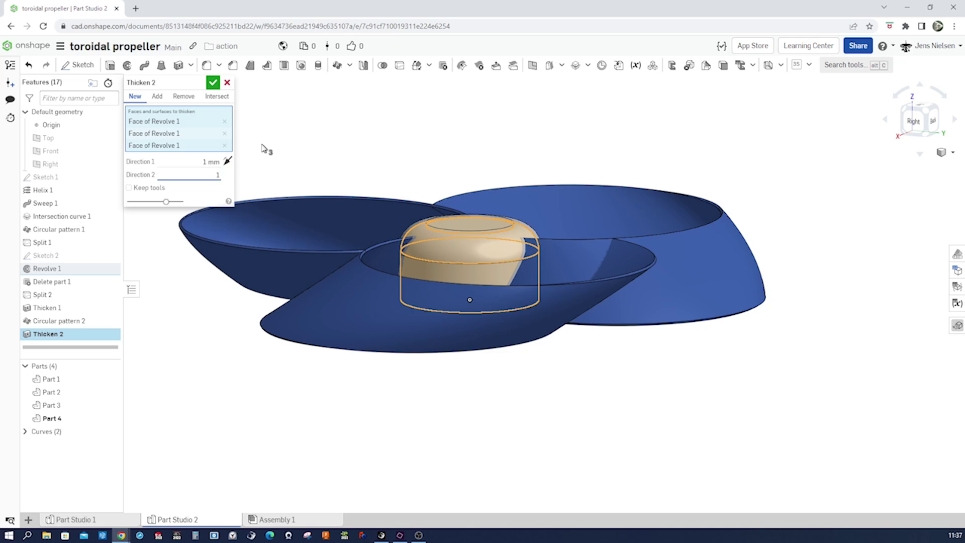
{"action": "left_click", "coordinate": [213, 83]}
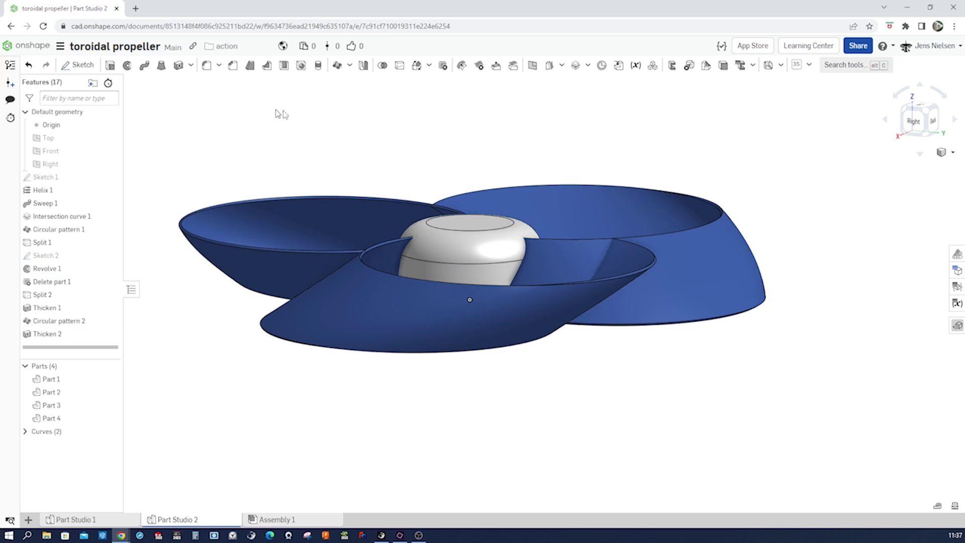
- Unite the three blades and the hub into a single part with a Boolean union
{"action": "right_click_drag", "start_coordinate": [338, 125], "coordinate": [627, 184]}
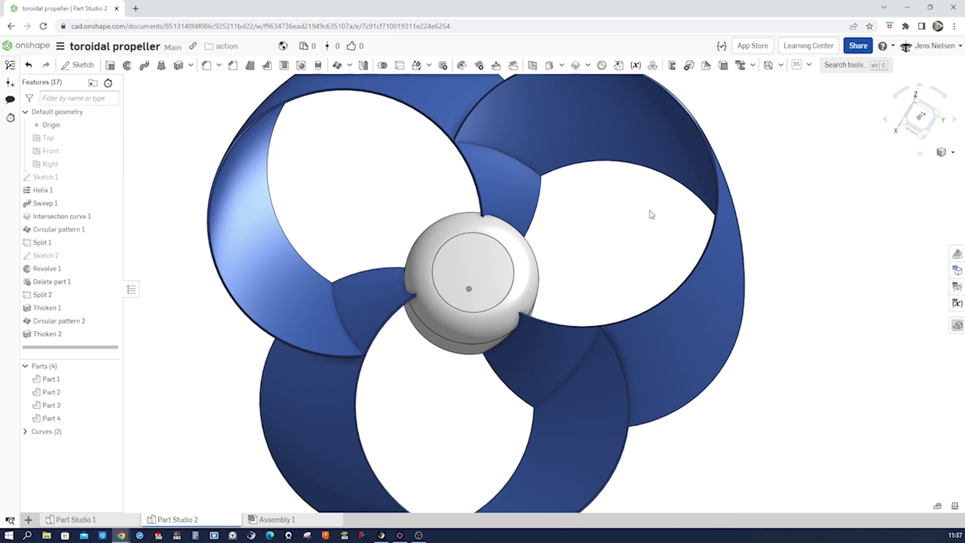
{"action": "scroll", "coordinate": [652, 215], "scroll_direction": "down", "scroll_amount": 1}
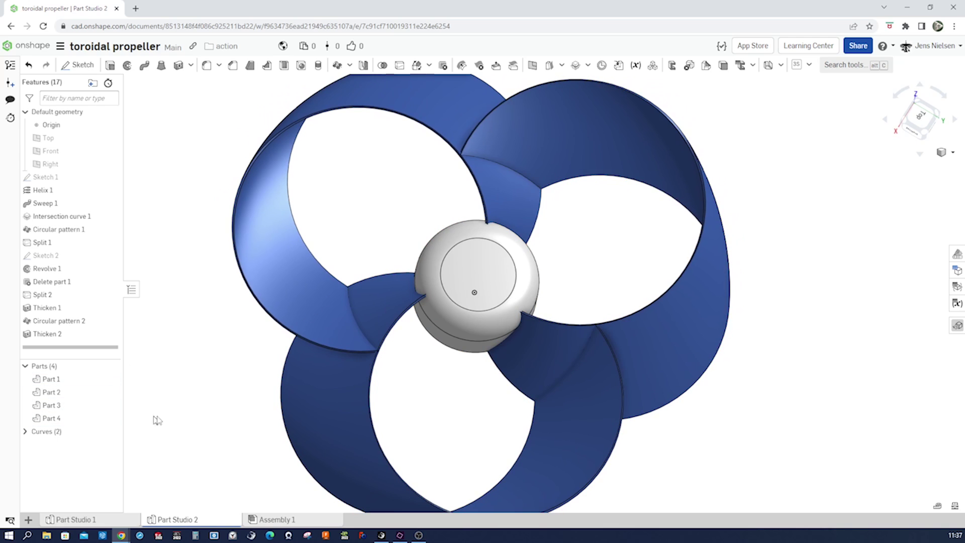
{"action": "key", "text": "shift+7"}
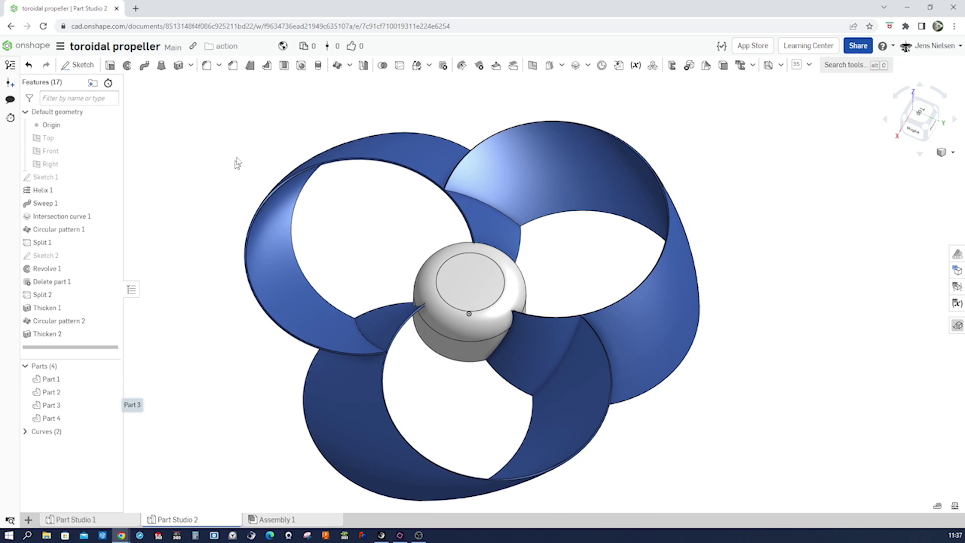
{"action": "left_click", "coordinate": [382, 66]}
{"action": "left_click", "coordinate": [491, 179]}
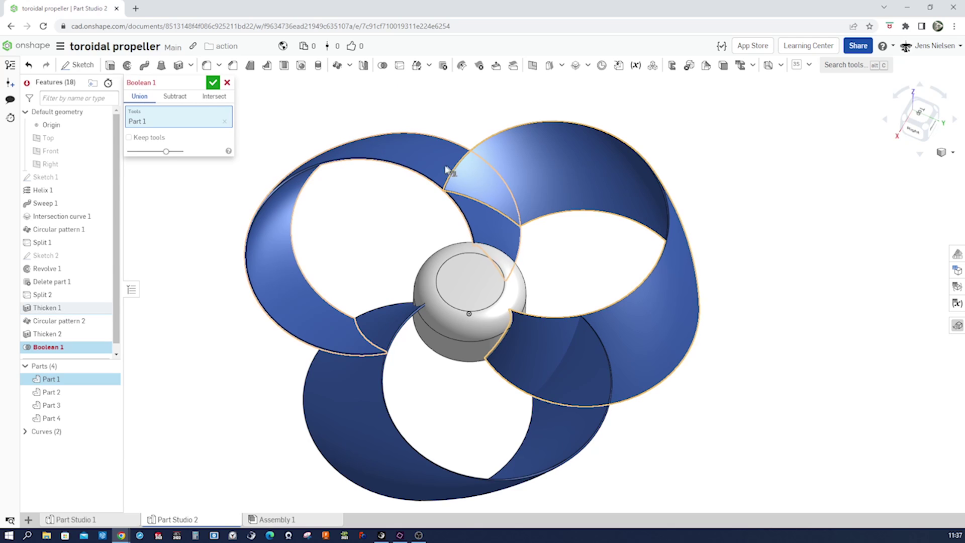
{"action": "left_click", "coordinate": [439, 164]}
{"action": "left_click", "coordinate": [450, 264]}
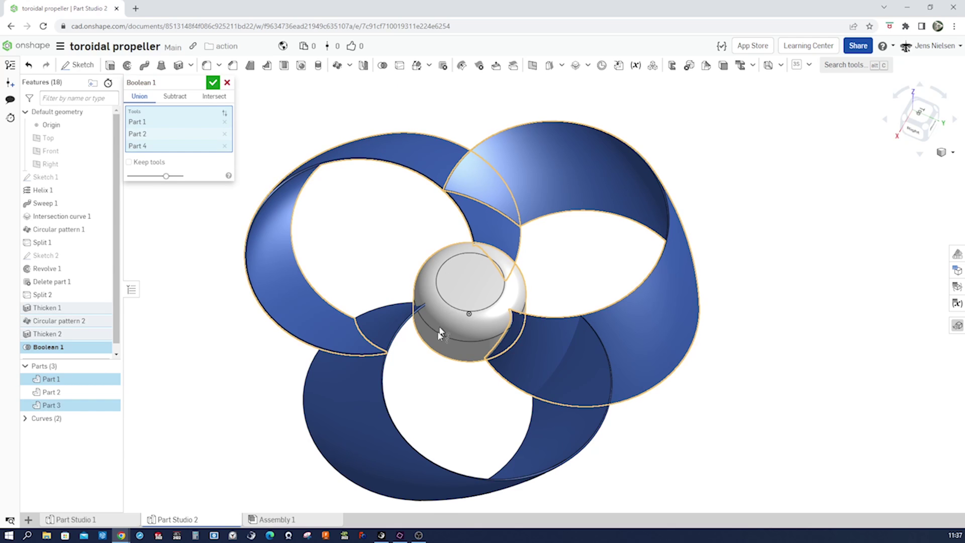
{"action": "left_click", "coordinate": [379, 427]}
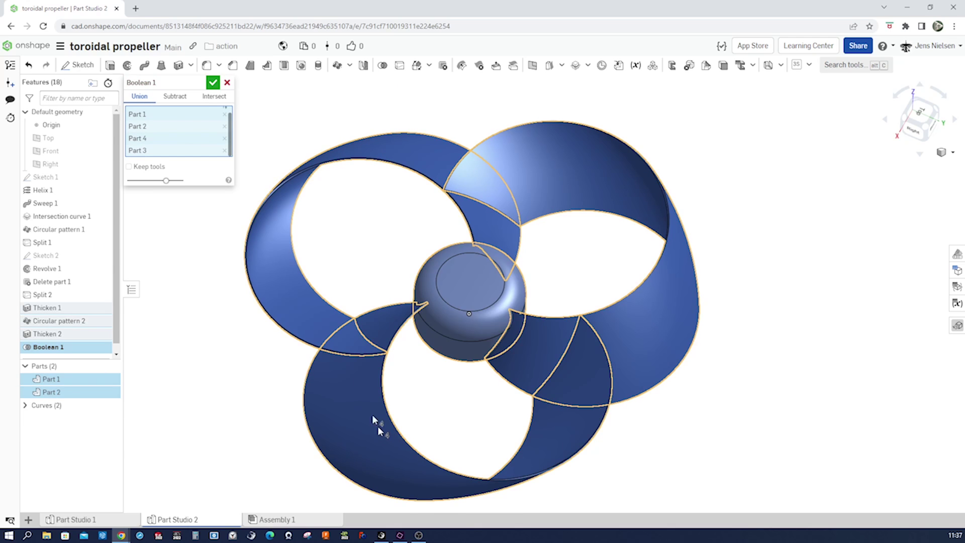
{"action": "left_click", "coordinate": [213, 83]}
- Sketch a circle about 11.4 mm in diameter, centred on the origin, on the open end face of the hub's rim
{"action": "right_click_drag", "start_coordinate": [225, 166], "coordinate": [554, 305]}
{"action": "scroll", "coordinate": [554, 305], "scroll_direction": "up", "scroll_amount": 1}
{"action": "scroll", "coordinate": [547, 304], "scroll_direction": "up", "scroll_amount": 5}
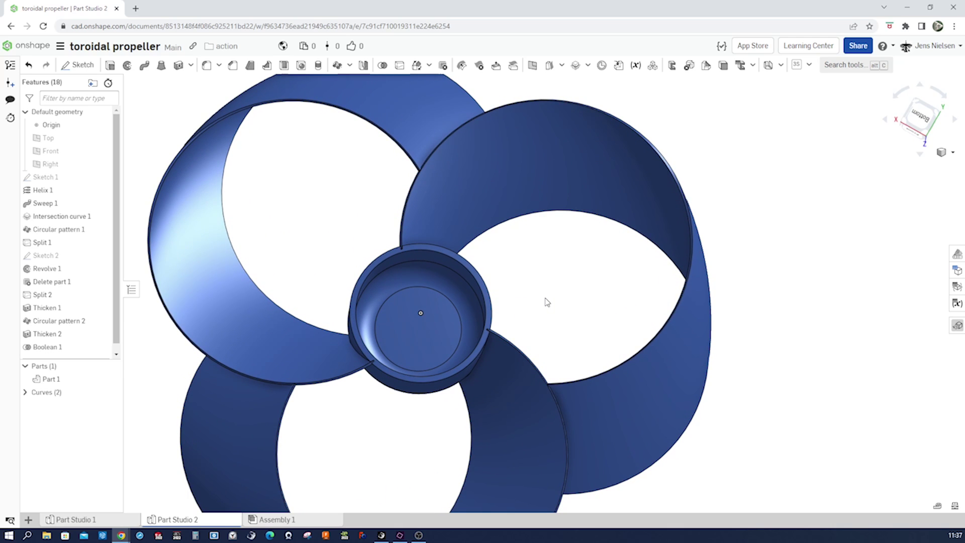
{"action": "key", "text": "s"}
{"action": "left_click", "coordinate": [555, 288]}
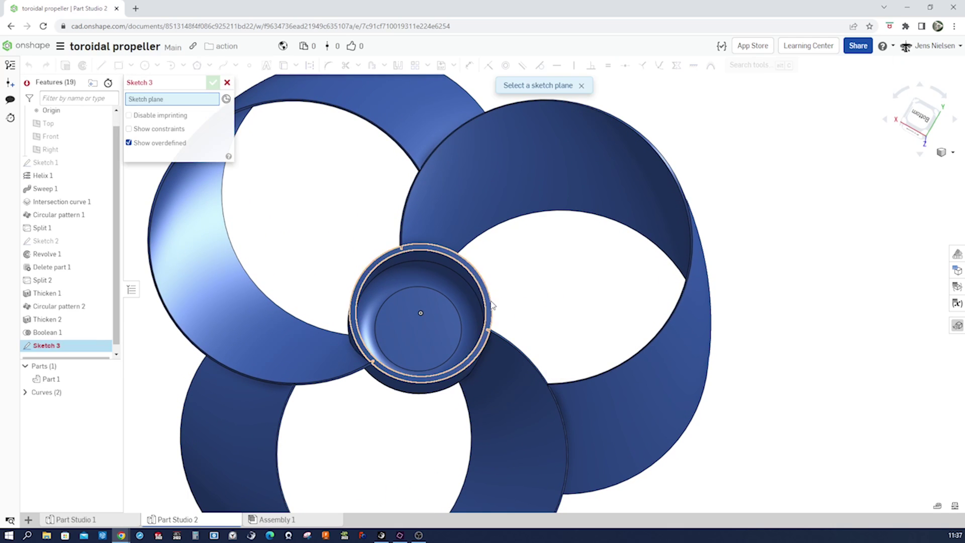
{"action": "left_click", "coordinate": [490, 306]}
{"action": "key", "text": "s"}
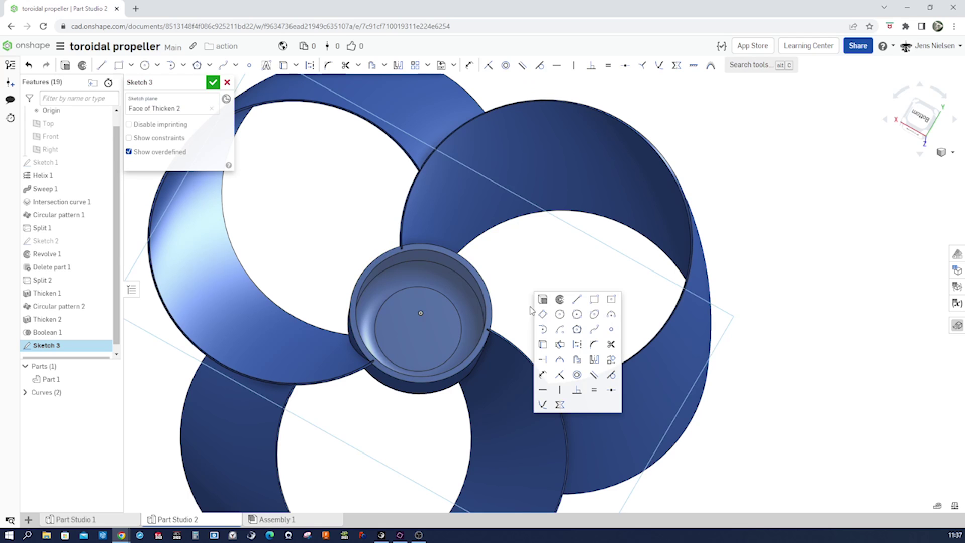
{"action": "left_click", "coordinate": [557, 311]}
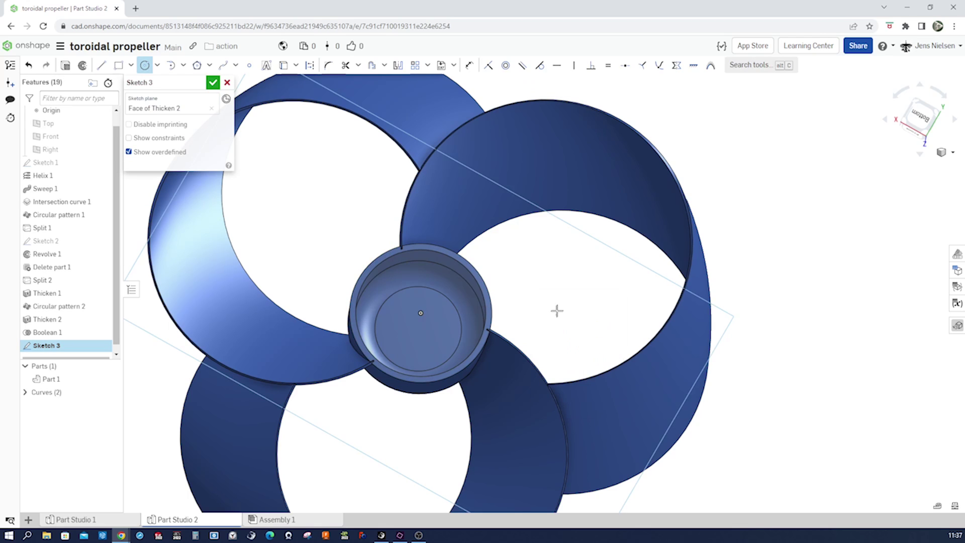
{"action": "left_click", "coordinate": [420, 312]}
{"action": "left_click", "coordinate": [433, 325]}
- Dimension the circle to a 12 mm diameter and finish the sketch
{"action": "key", "text": "d"}
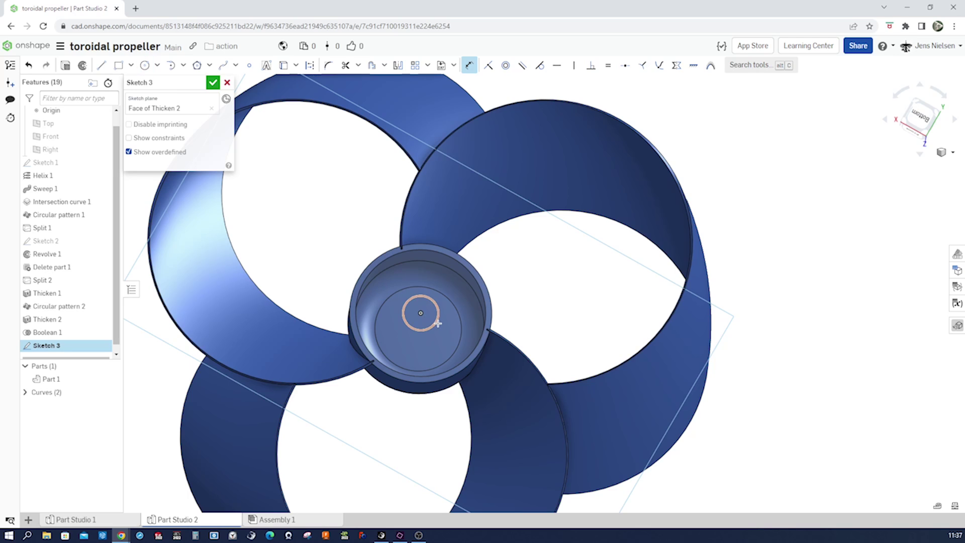
{"action": "left_click", "coordinate": [435, 323]}
{"action": "left_click", "coordinate": [446, 330]}
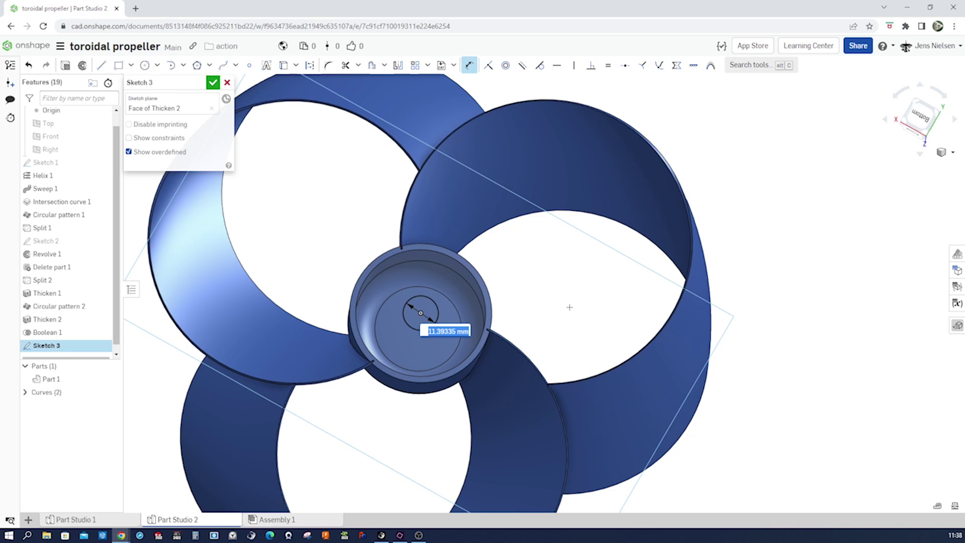
{"action": "type", "text": "12"}
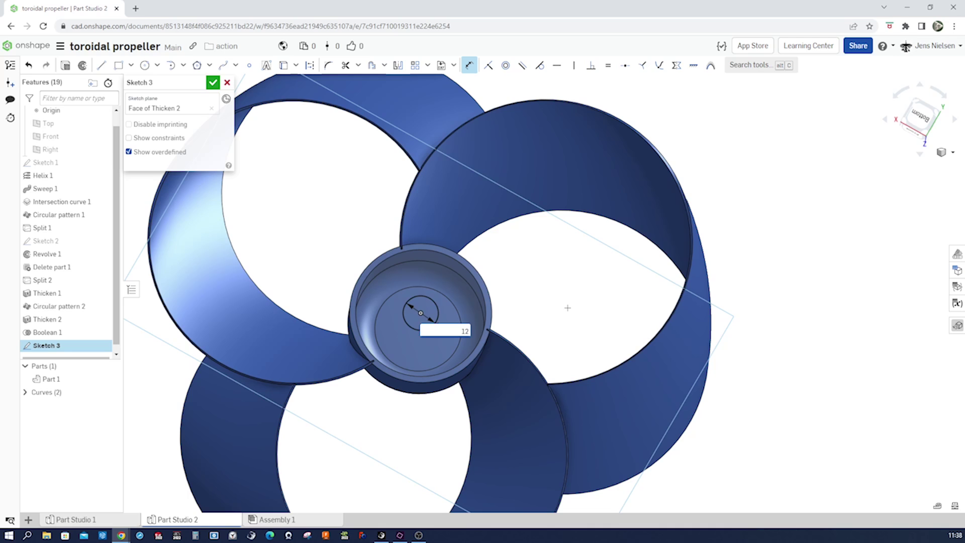
{"action": "key", "text": "Return"}
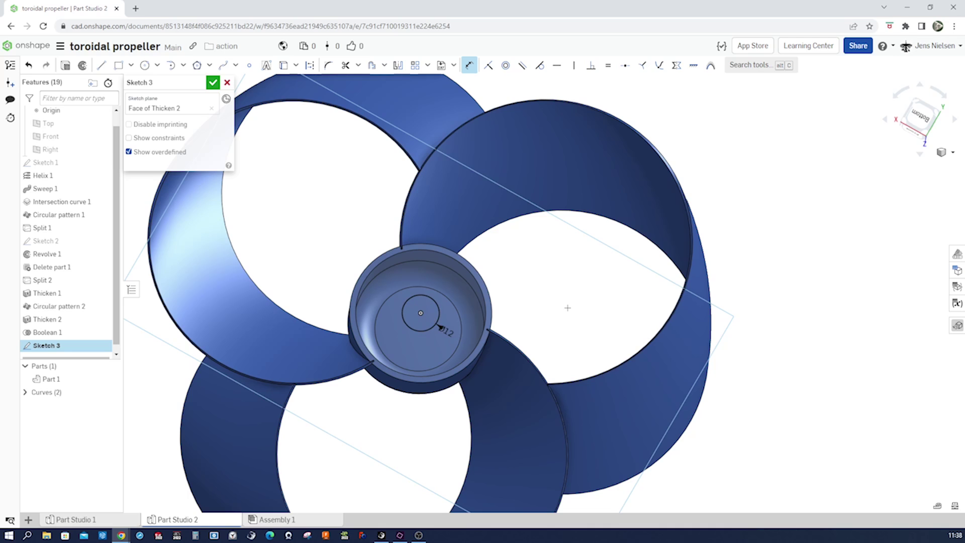
{"action": "left_click", "coordinate": [213, 83]}
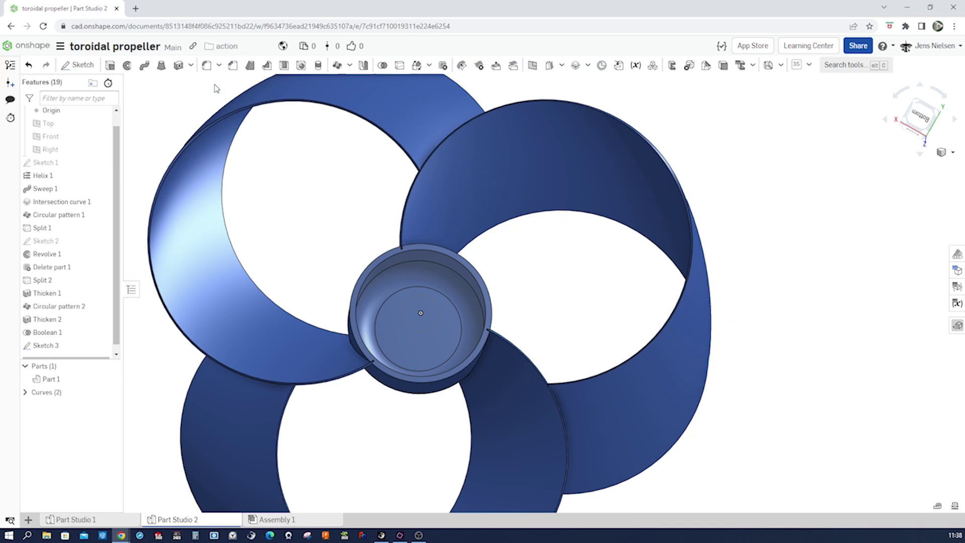
- Extrude the 12 mm circle as a thin-walled tube with a 2 mm wall thickness in the first direction
{"action": "left_click", "coordinate": [111, 66]}
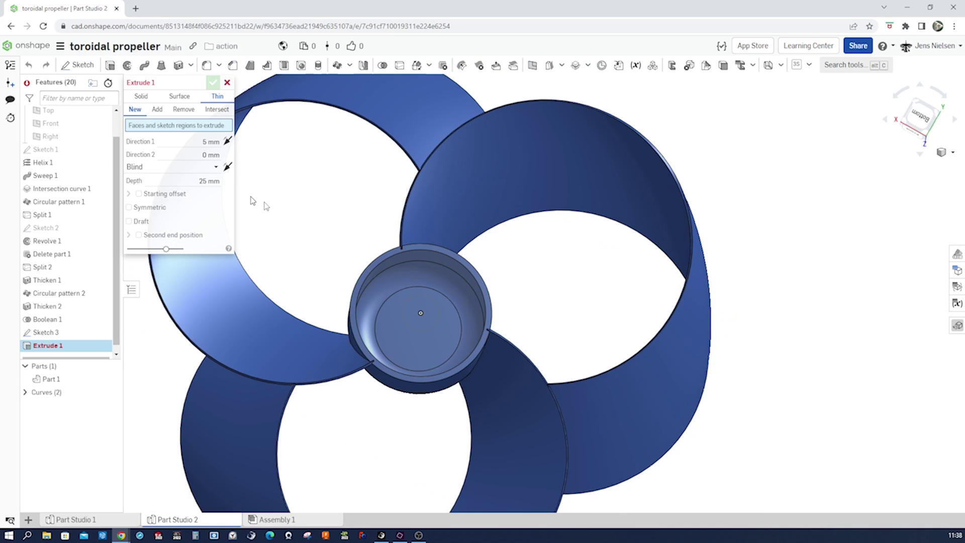
{"action": "scroll", "coordinate": [463, 298], "scroll_direction": "up", "scroll_amount": 1}
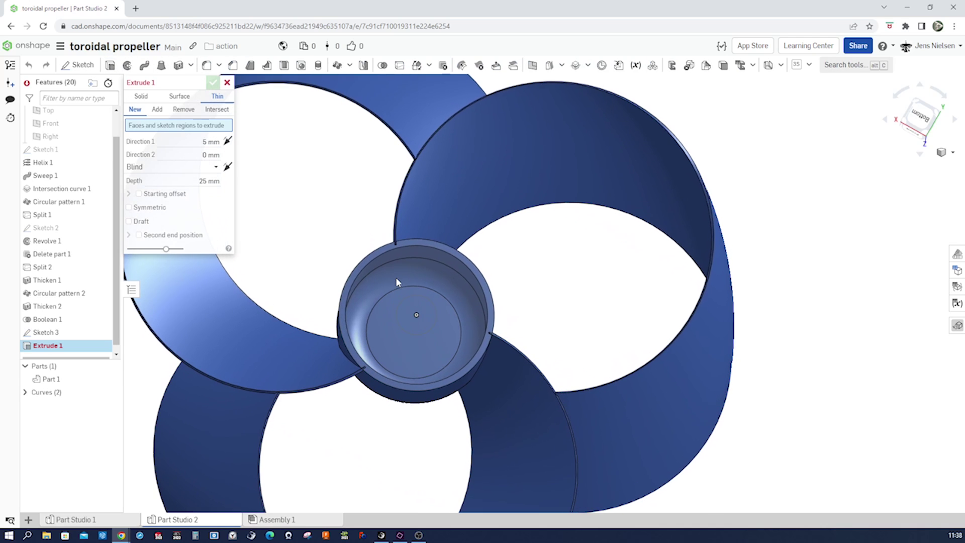
{"action": "left_click", "coordinate": [436, 320]}
{"action": "right_click_drag", "start_coordinate": [334, 254], "coordinate": [326, 226]}
{"action": "scroll", "coordinate": [322, 226], "scroll_direction": "down", "scroll_amount": 2}
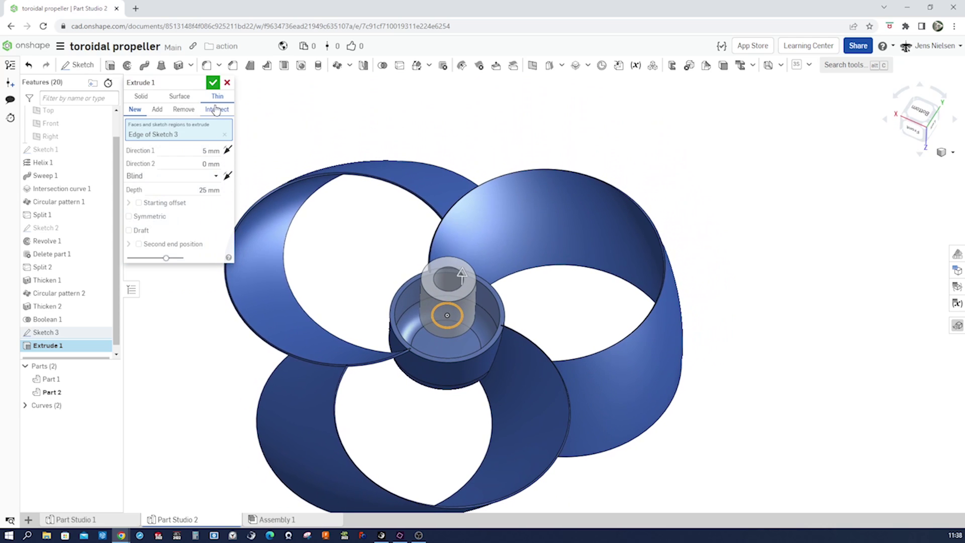
{"action": "right_click_drag", "start_coordinate": [316, 188], "coordinate": [318, 195]}
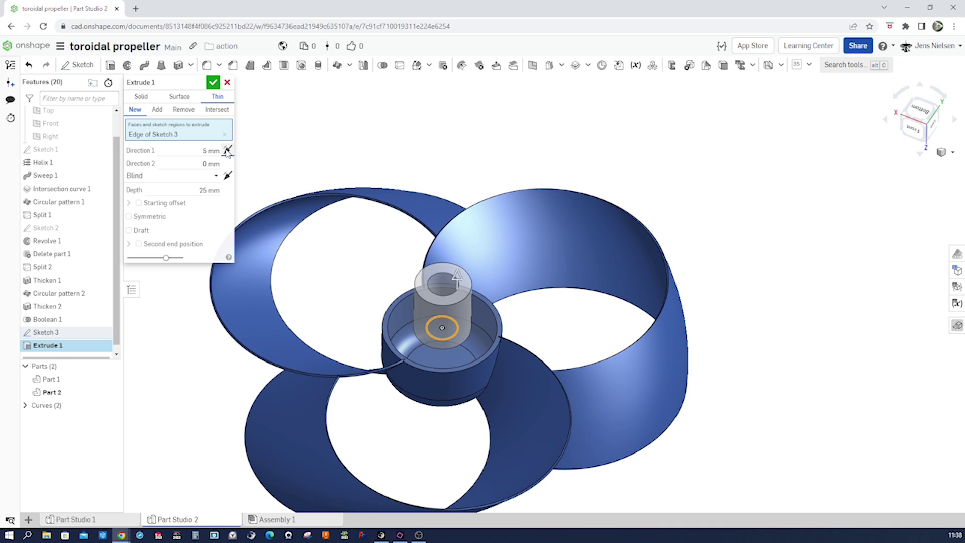
{"action": "right_click_drag", "start_coordinate": [265, 165], "coordinate": [272, 204]}
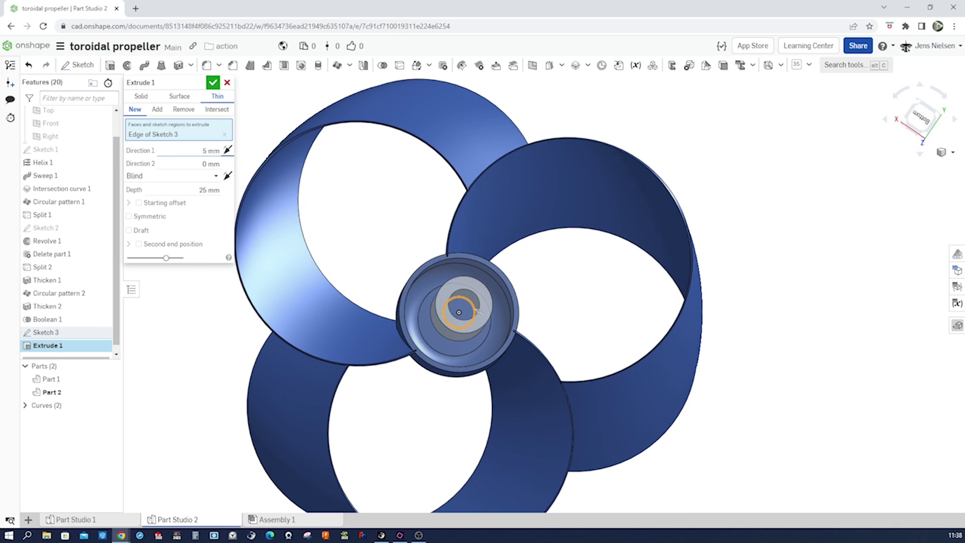
{"action": "type", "text": "2"}
{"action": "key", "text": "Return"}
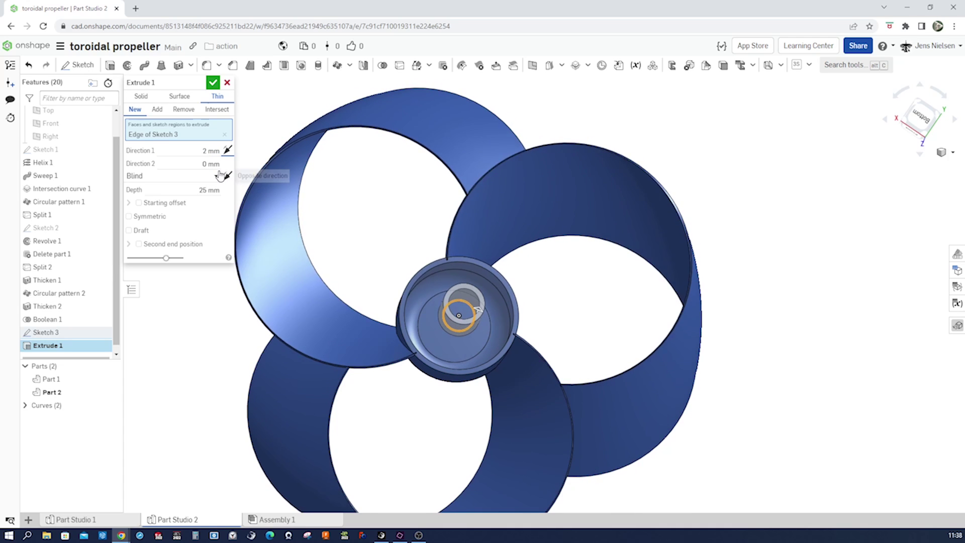
- End the tube extrusion up to Part 1, reverse its direction into the hub, and add it to the existing part
{"action": "left_click", "coordinate": [218, 176]}
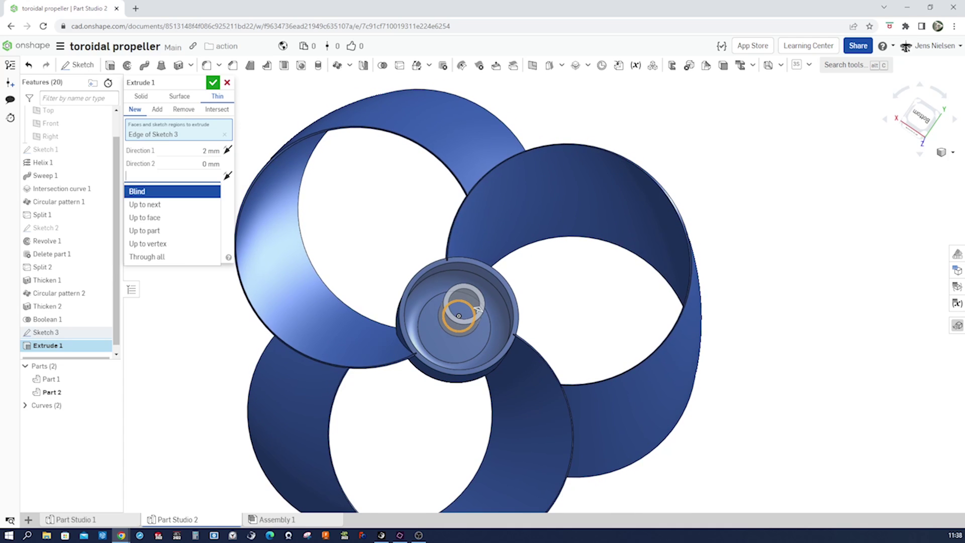
{"action": "left_click", "coordinate": [198, 232]}
{"action": "left_click", "coordinate": [424, 336]}
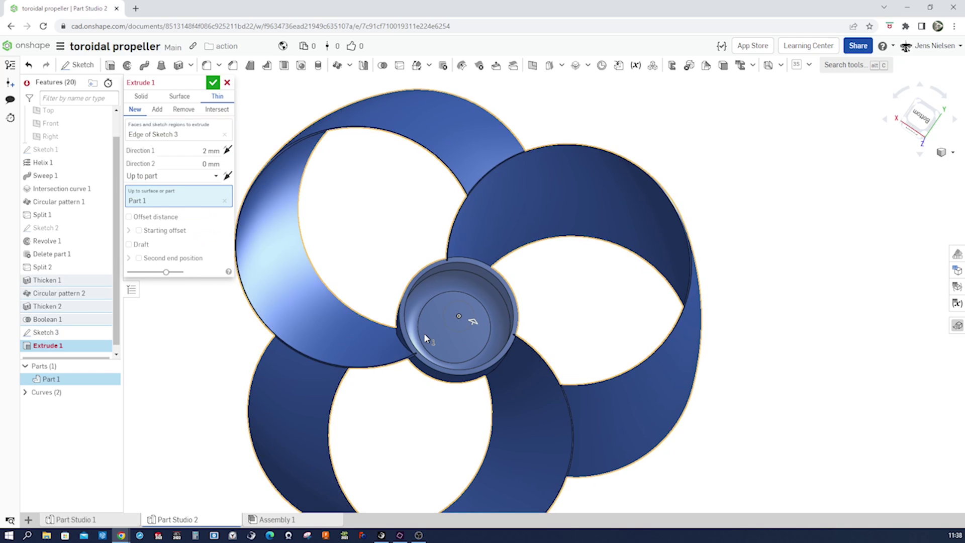
{"action": "right_click_drag", "start_coordinate": [426, 334], "coordinate": [231, 308]}
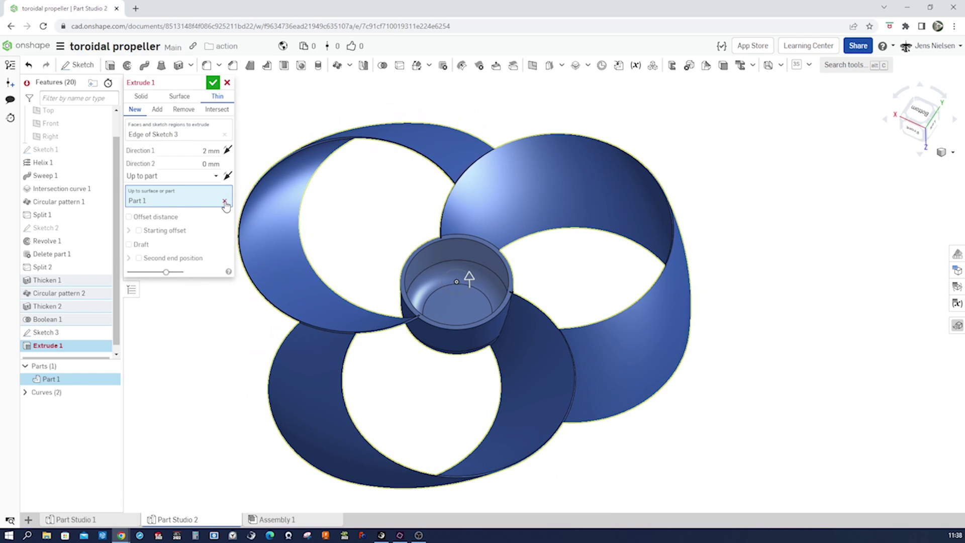
{"action": "left_click", "coordinate": [228, 175]}
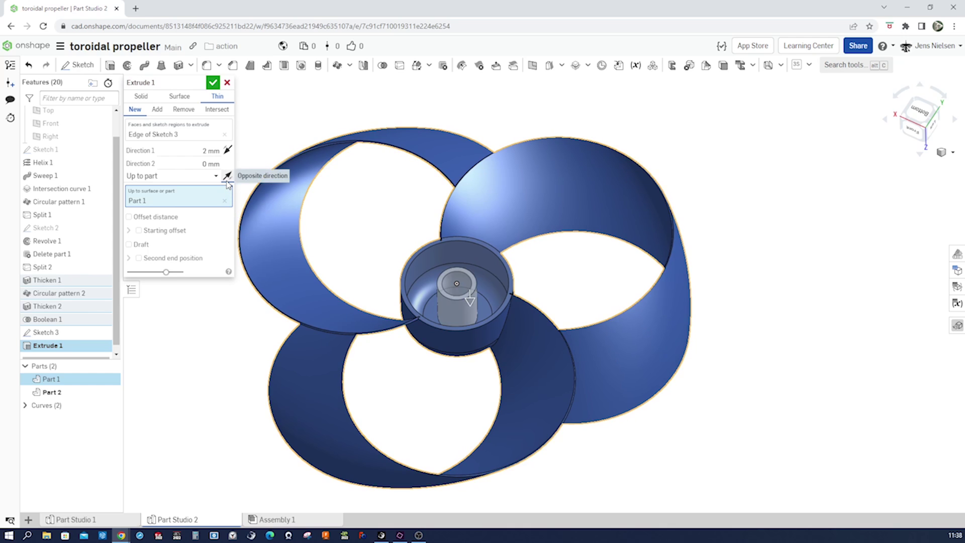
{"action": "left_click", "coordinate": [162, 112]}
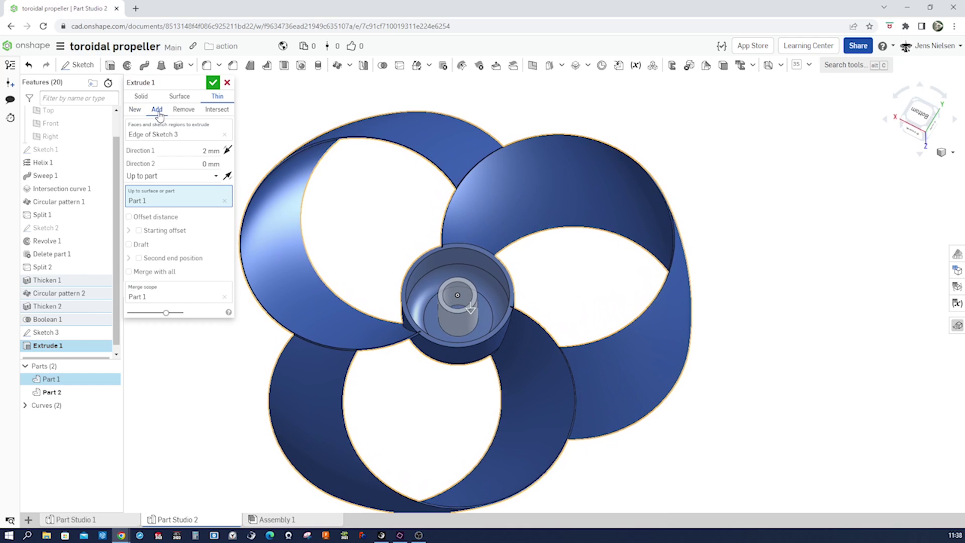
{"action": "right_click_drag", "start_coordinate": [292, 199], "coordinate": [292, 220]}
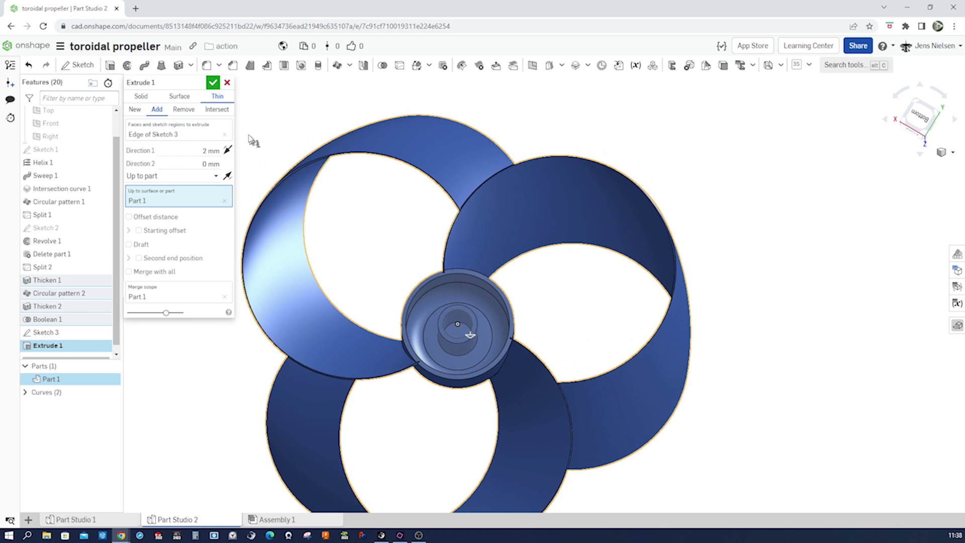
{"action": "left_click", "coordinate": [212, 86]}
{"action": "right_click_drag", "start_coordinate": [221, 126], "coordinate": [217, 123]}
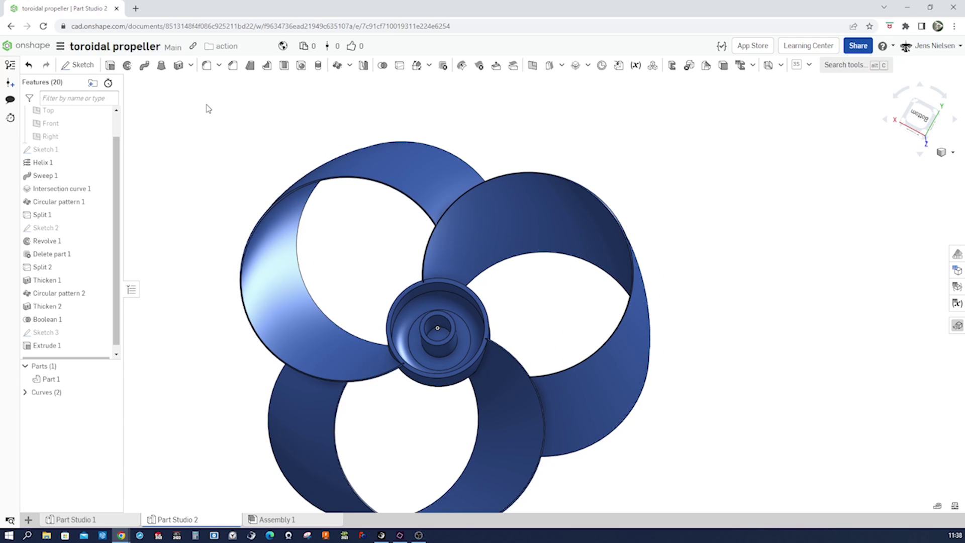
- Sketch a vertical line on the tube's end face, running from the tube's outer edge to the hub's rim
{"action": "key", "text": "s"}
{"action": "left_click", "coordinate": [263, 132]}
{"action": "scroll", "coordinate": [432, 269], "scroll_direction": "up", "scroll_amount": 2}
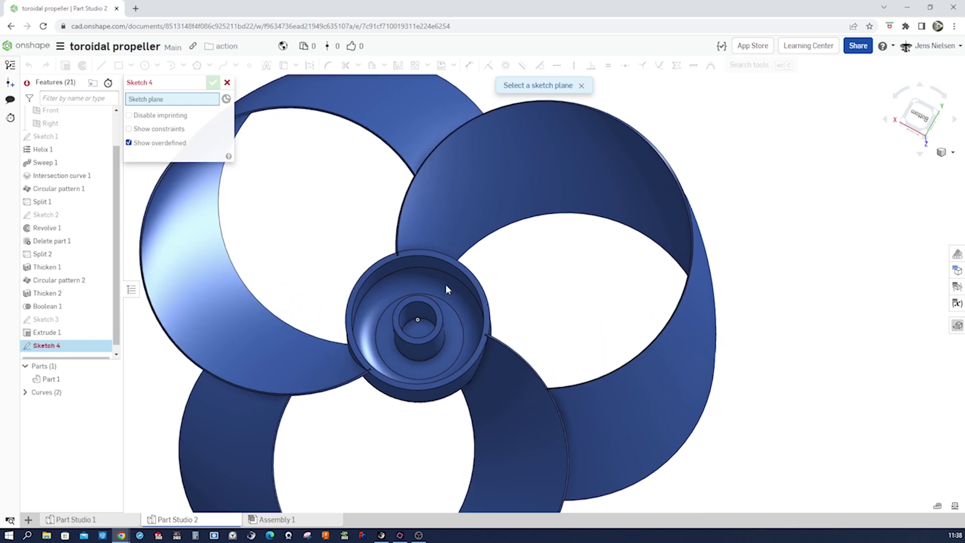
{"action": "left_click", "coordinate": [430, 304]}
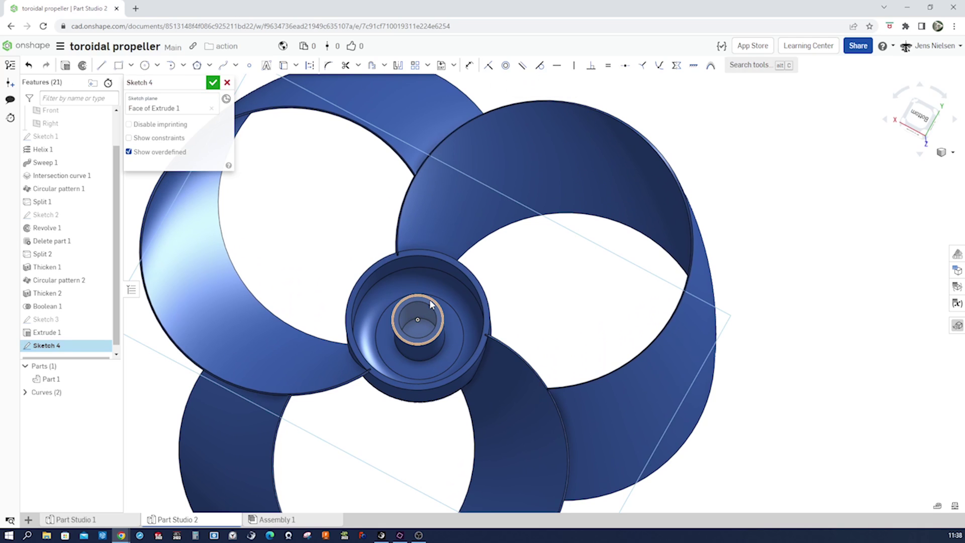
{"action": "key", "text": "s"}
{"action": "left_click", "coordinate": [473, 295]}
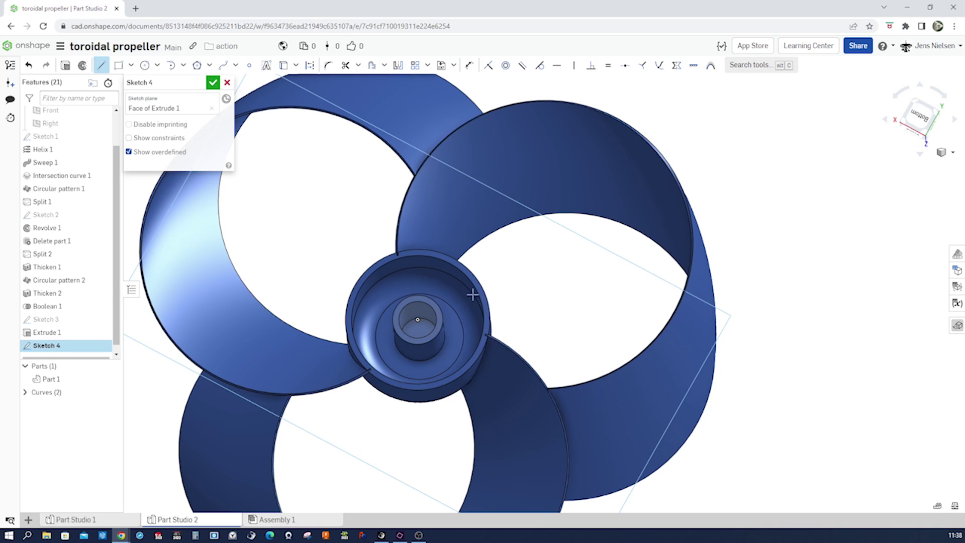
{"action": "key", "text": "n"}
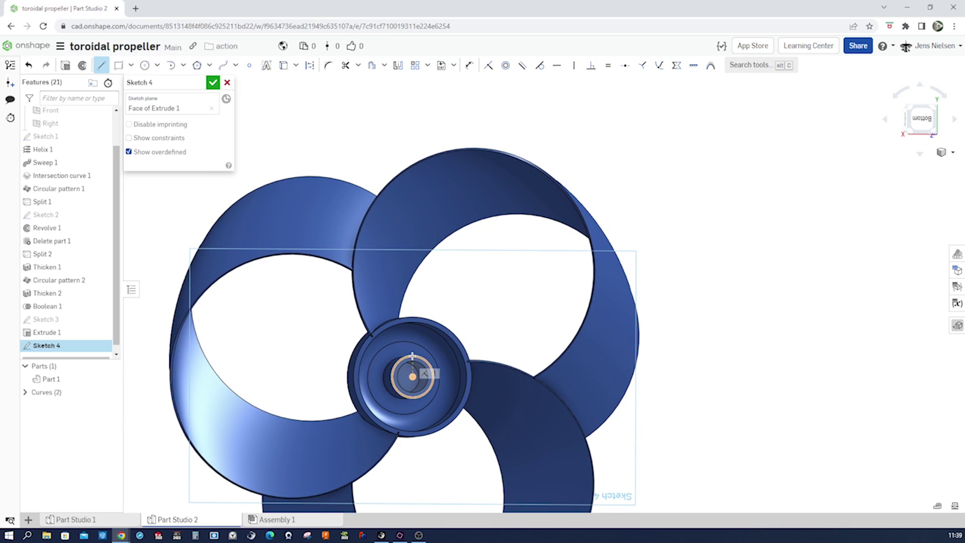
{"action": "left_click", "coordinate": [412, 356]}
{"action": "left_click", "coordinate": [412, 322]}
{"action": "key", "text": "Escape"}
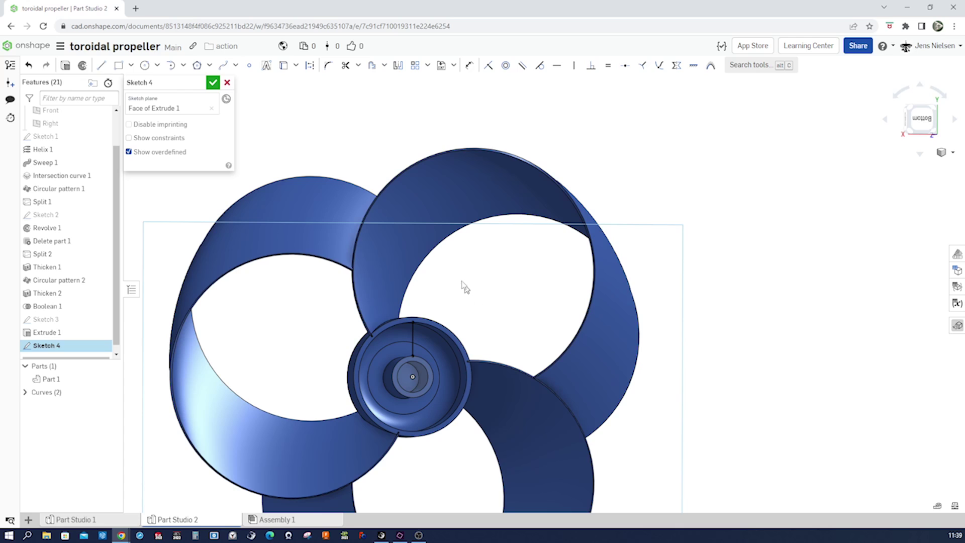
{"action": "left_click", "coordinate": [214, 83]}
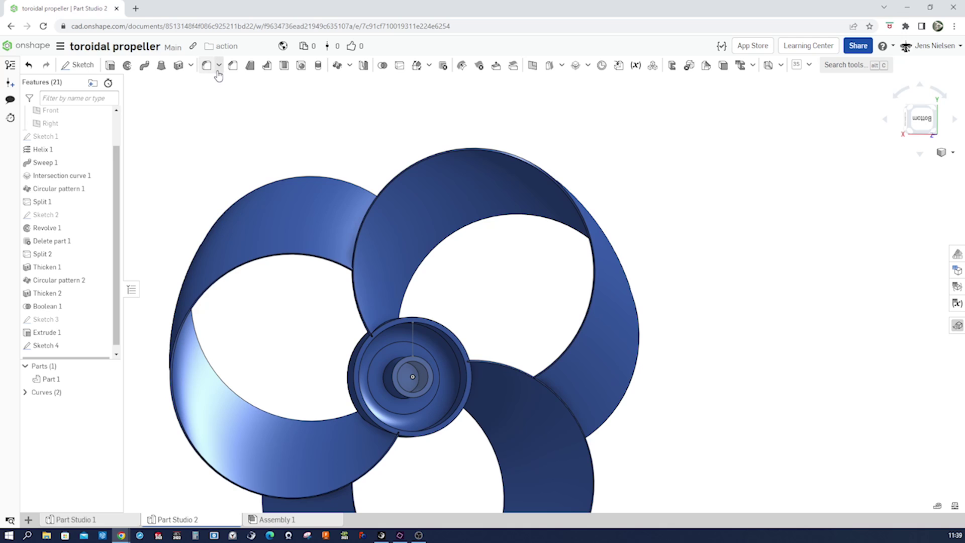
- Create a rib from the vertical sketch line, directed normal to the sketch plane
{"action": "left_click", "coordinate": [267, 65]}
{"action": "scroll", "coordinate": [406, 274], "scroll_direction": "up", "scroll_amount": 2}
{"action": "scroll", "coordinate": [368, 271], "scroll_direction": "up", "scroll_amount": 2}
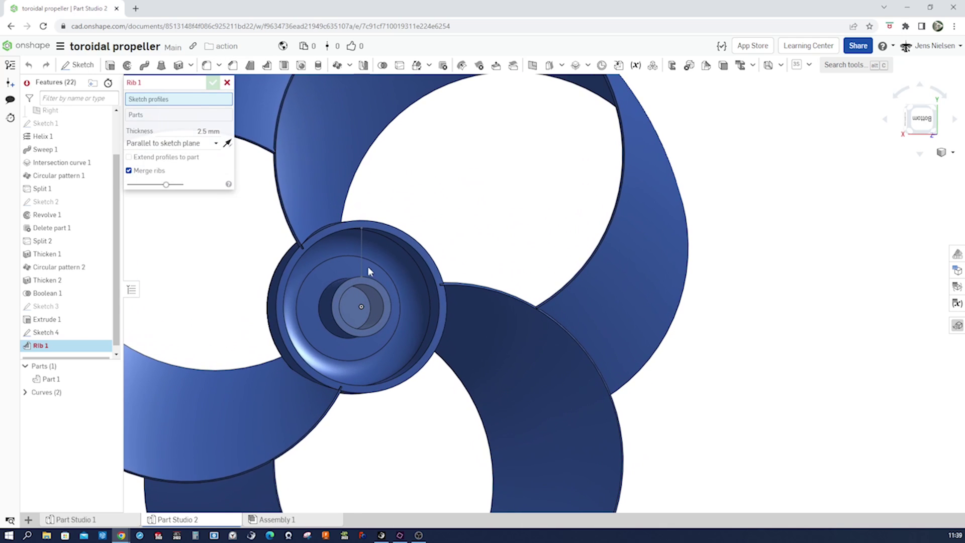
{"action": "left_click", "coordinate": [362, 267]}
{"action": "scroll", "coordinate": [355, 262], "scroll_direction": "down", "scroll_amount": 3}
{"action": "right_click_drag", "start_coordinate": [345, 243], "coordinate": [277, 180]}
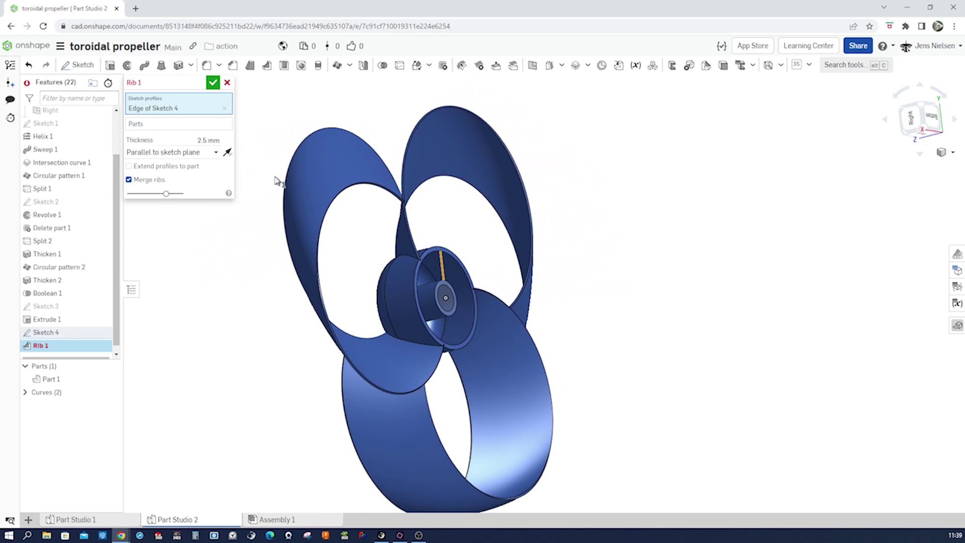
{"action": "left_click", "coordinate": [216, 153]}
{"action": "left_click", "coordinate": [205, 181]}
{"action": "scroll", "coordinate": [395, 295], "scroll_direction": "up", "scroll_amount": 2}
{"action": "right_click_drag", "start_coordinate": [394, 296], "coordinate": [427, 291]}
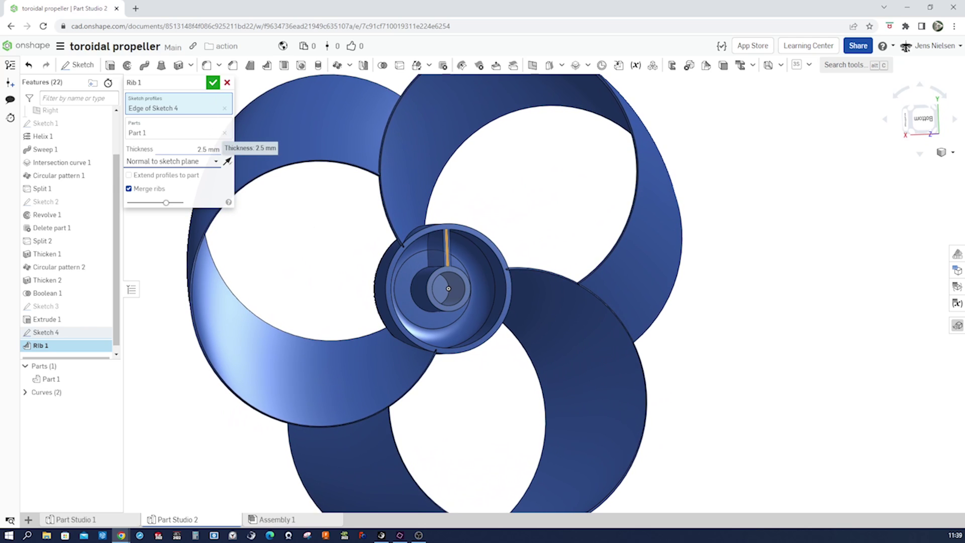
- Set the rib's thickness to 2 mm and finish it
{"action": "left_click", "coordinate": [209, 149]}
{"action": "type", "text": "2"}
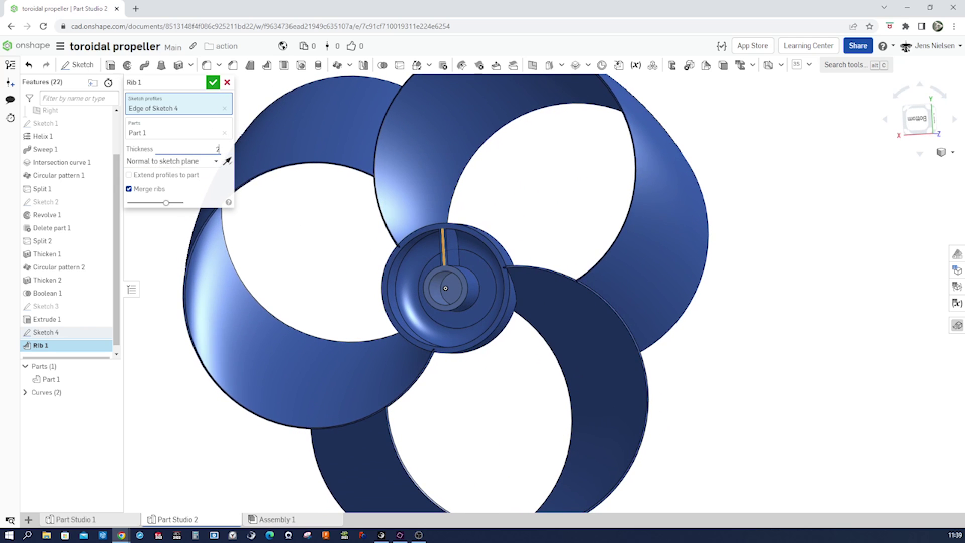
{"action": "left_click", "coordinate": [213, 83]}
- Start a circular feature pattern and choose the rib inside the hub as the feature to repeat
{"action": "right_click_drag", "start_coordinate": [246, 138], "coordinate": [443, 231]}
{"action": "scroll", "coordinate": [435, 220], "scroll_direction": "down", "scroll_amount": 3}
{"action": "left_click", "coordinate": [337, 69]}
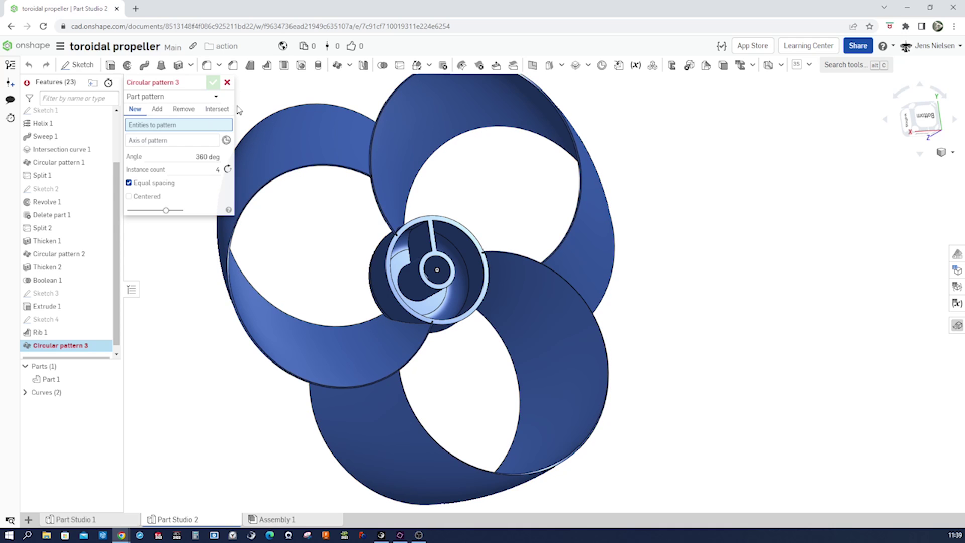
{"action": "left_click", "coordinate": [171, 95]}
{"action": "left_click", "coordinate": [151, 123]}
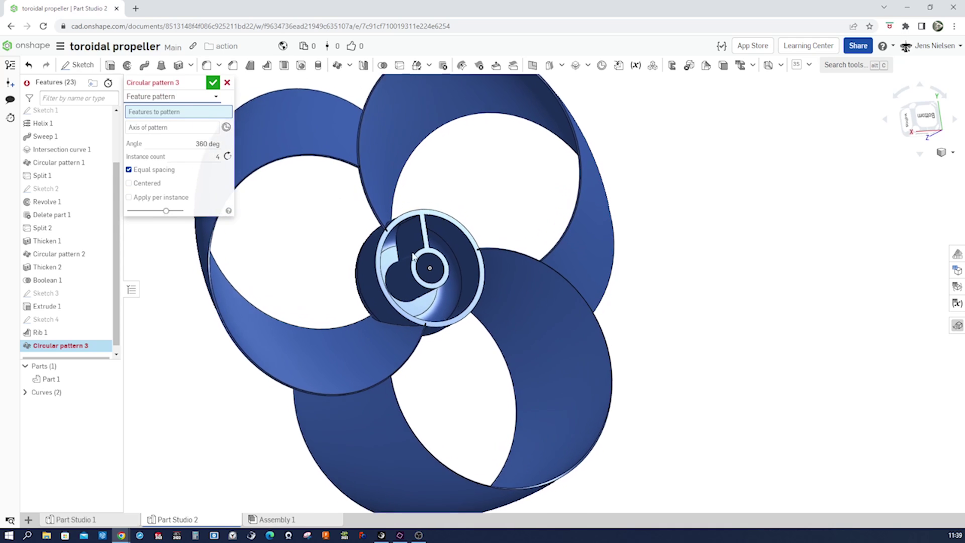
{"action": "left_click", "coordinate": [408, 237]}
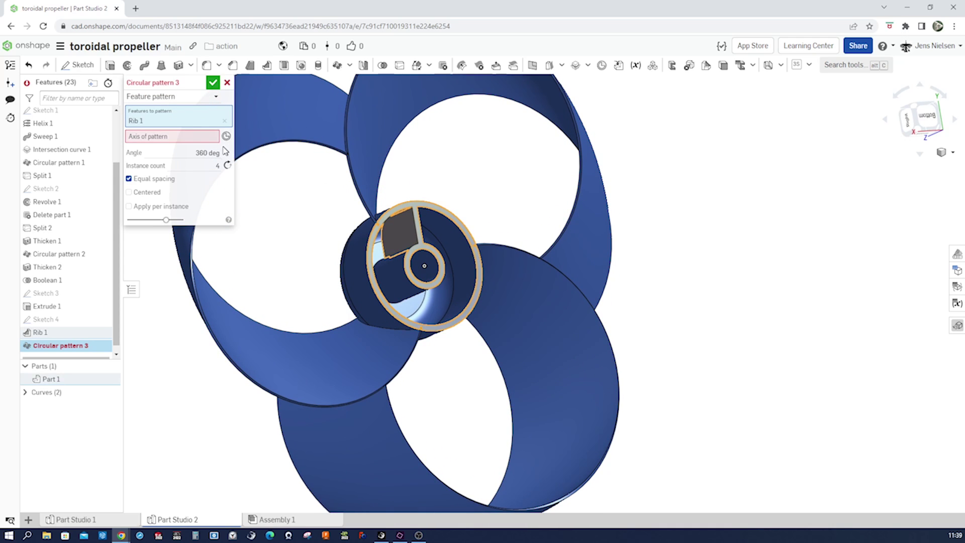
- Pattern the rib around the inner tube's cylindrical face with 3 equally spaced instances over 360 degrees, applied per instance
{"action": "left_click", "coordinate": [211, 137]}
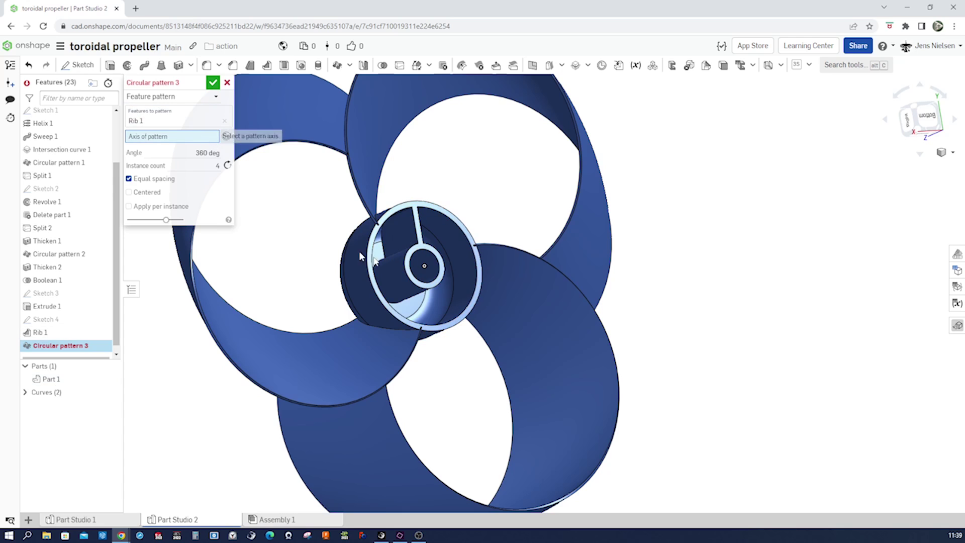
{"action": "left_click", "coordinate": [408, 290]}
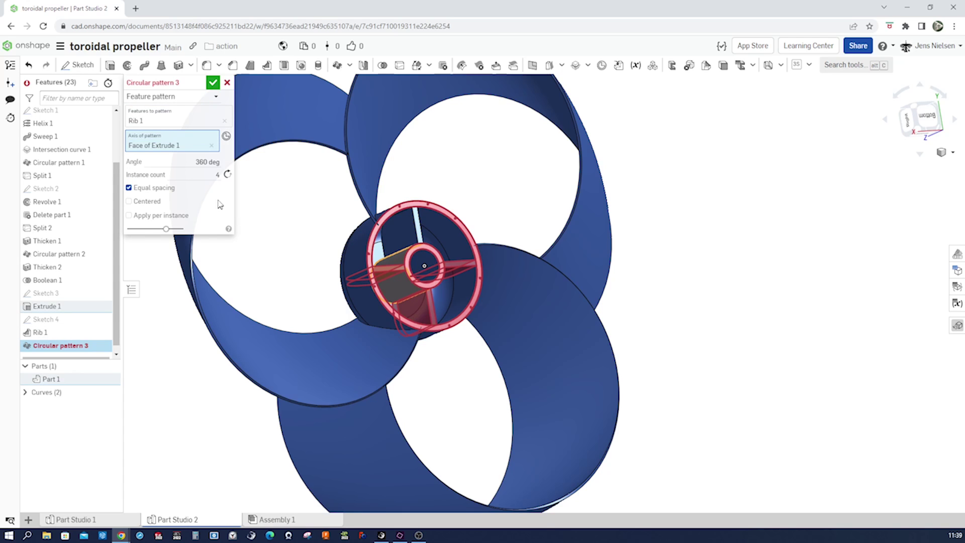
{"action": "left_click", "coordinate": [217, 174]}
{"action": "key", "text": "Return"}
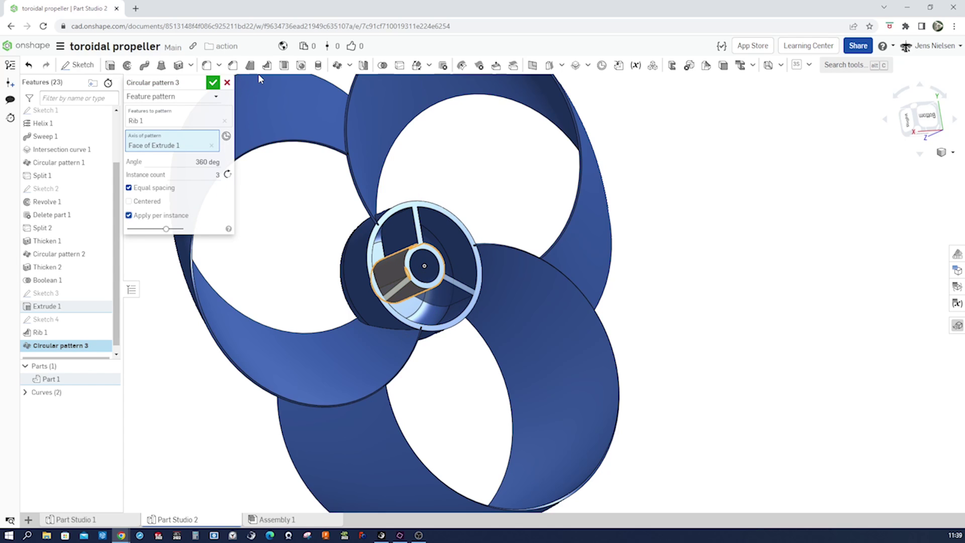
{"action": "left_click", "coordinate": [212, 82]}
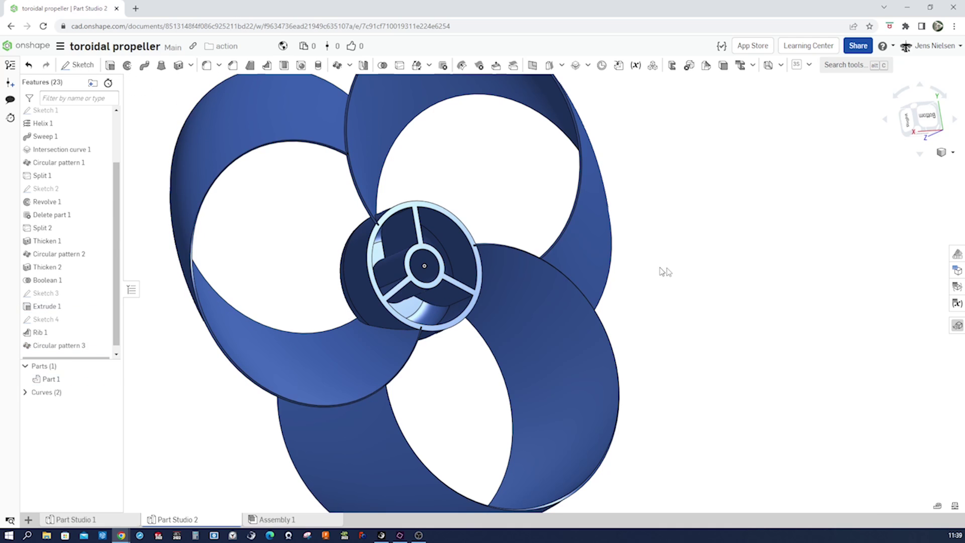
- Apply a yellow face appearance (#FACB43) to the hub's flat cap, rounded front and one side face
{"action": "key", "text": "shift+7"}
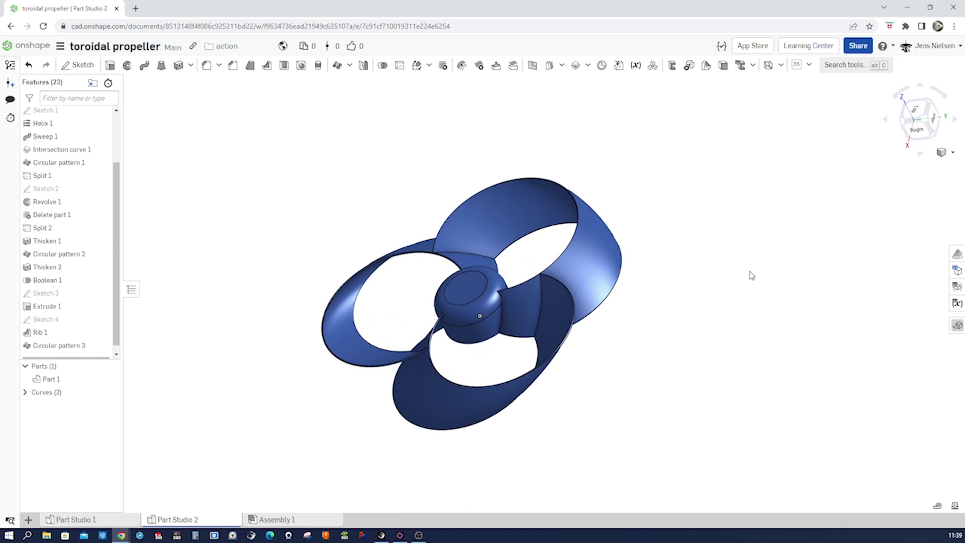
{"action": "scroll", "coordinate": [751, 275], "scroll_direction": "up", "scroll_amount": 3}
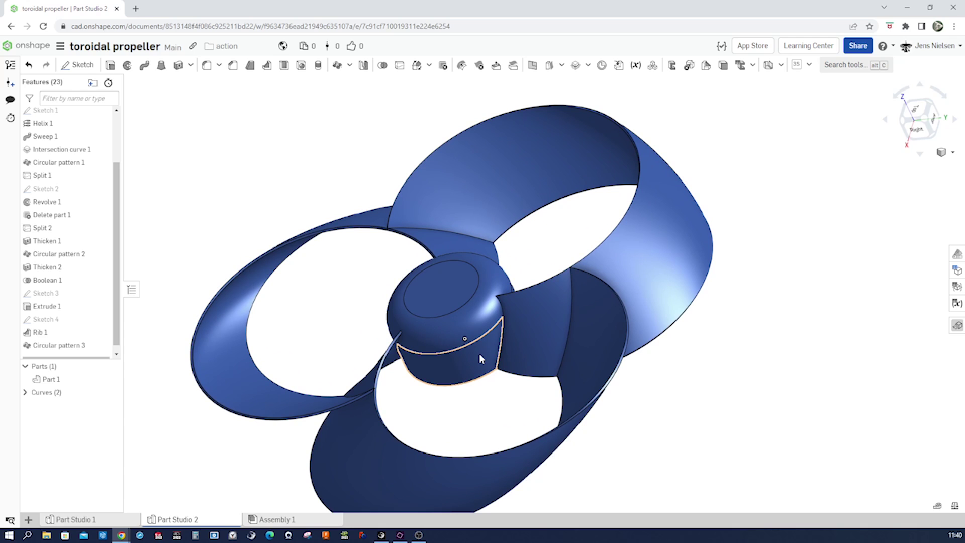
{"action": "left_click", "coordinate": [478, 353]}
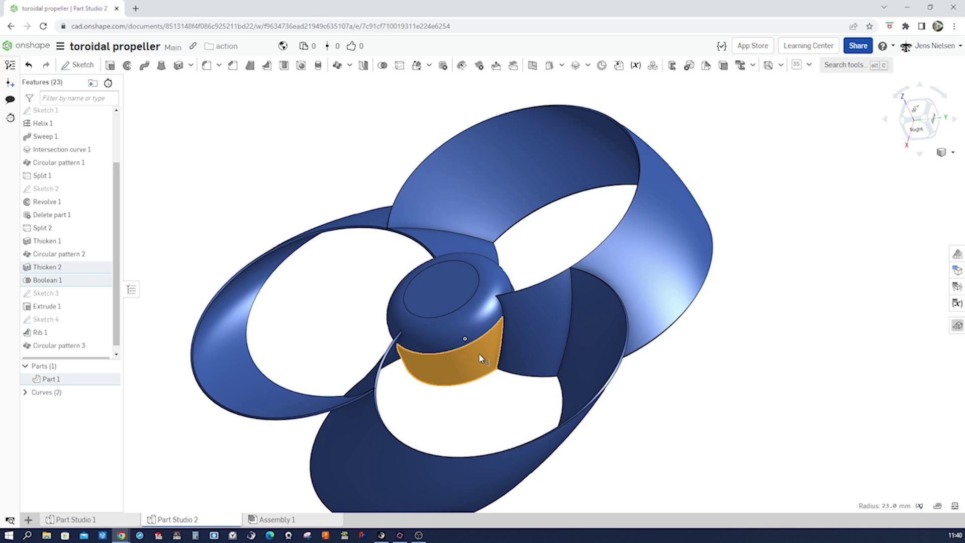
{"action": "left_click", "coordinate": [474, 324]}
{"action": "left_click", "coordinate": [449, 298]}
{"action": "right_click", "coordinate": [449, 297]}
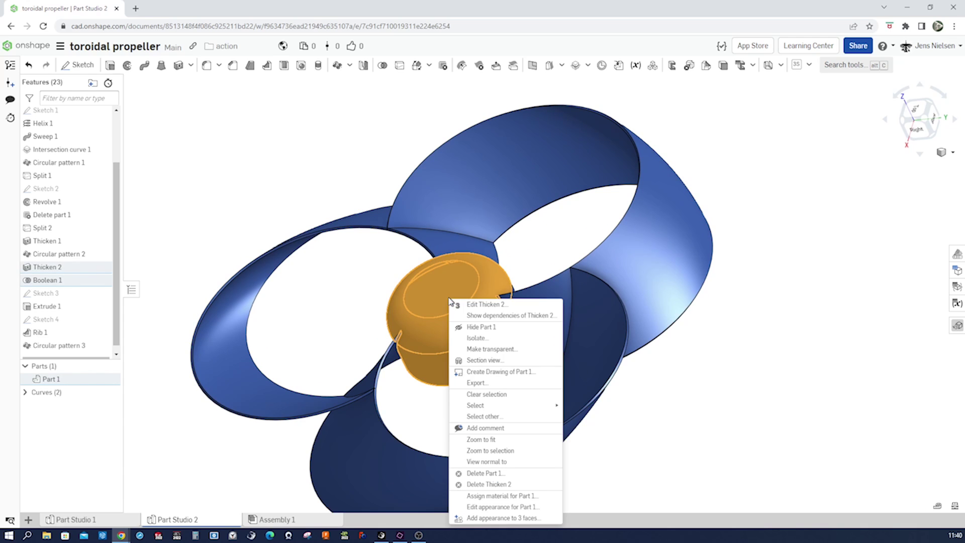
{"action": "left_click", "coordinate": [510, 518]}
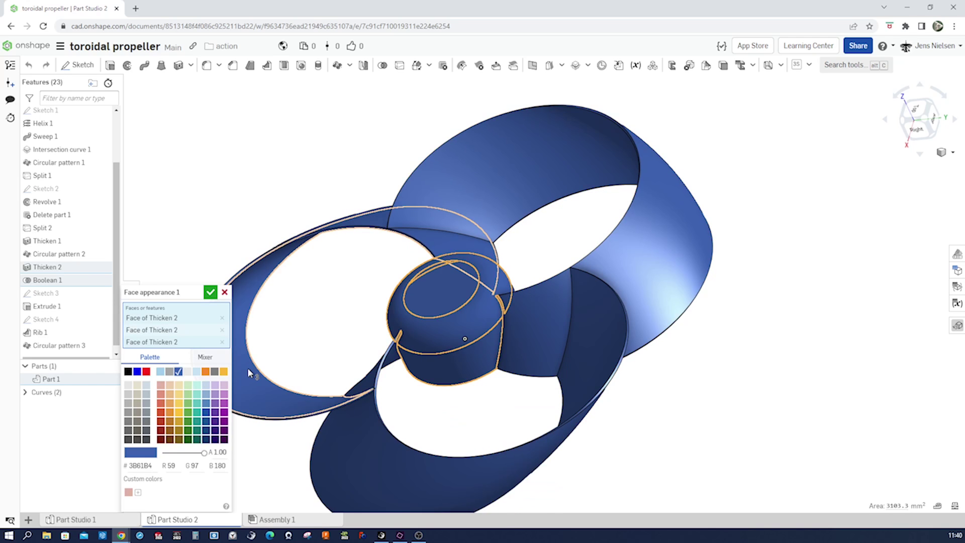
{"action": "left_click", "coordinate": [181, 394]}
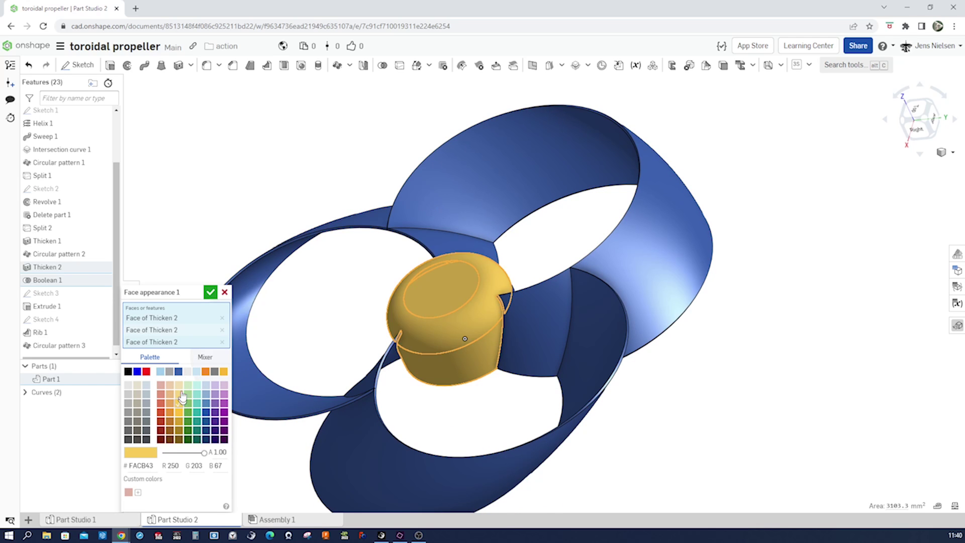
{"action": "left_click", "coordinate": [210, 292]}
- Apply a yellow face appearance (#F5D578) to the two remaining blue side faces of the hub
{"action": "right_click_drag", "start_coordinate": [439, 411], "coordinate": [612, 436]}
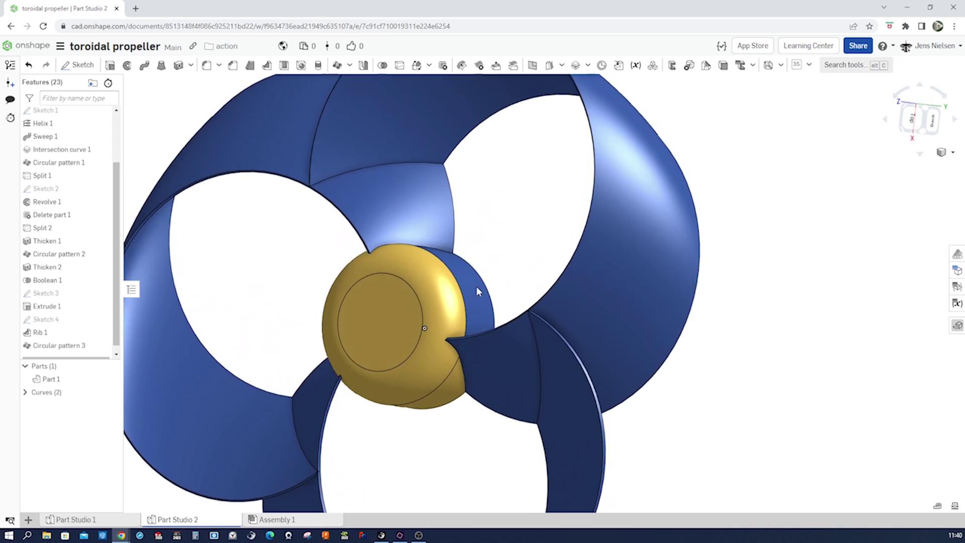
{"action": "left_click", "coordinate": [468, 321]}
{"action": "right_click_drag", "start_coordinate": [469, 321], "coordinate": [381, 286]}
{"action": "left_click", "coordinate": [374, 288]}
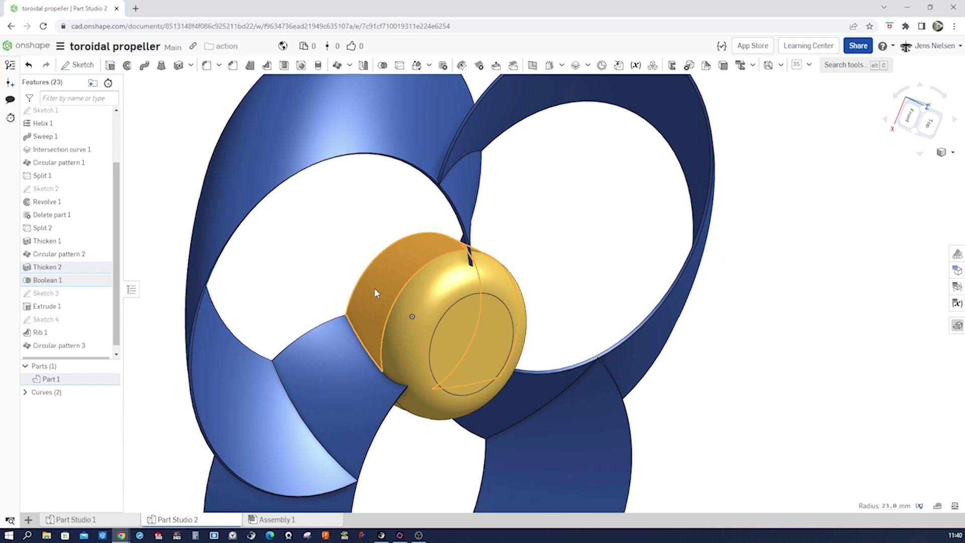
{"action": "right_click", "coordinate": [375, 289]}
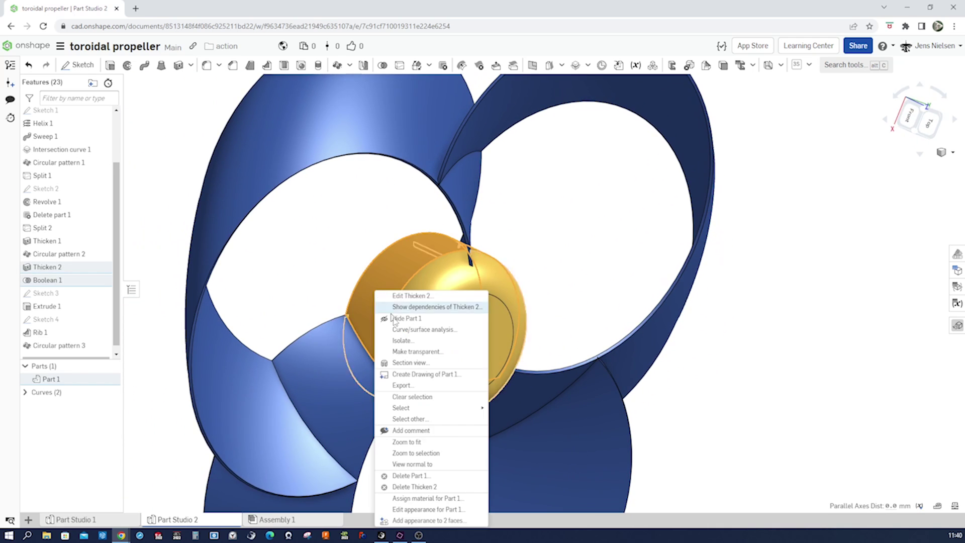
{"action": "left_click", "coordinate": [428, 520]}
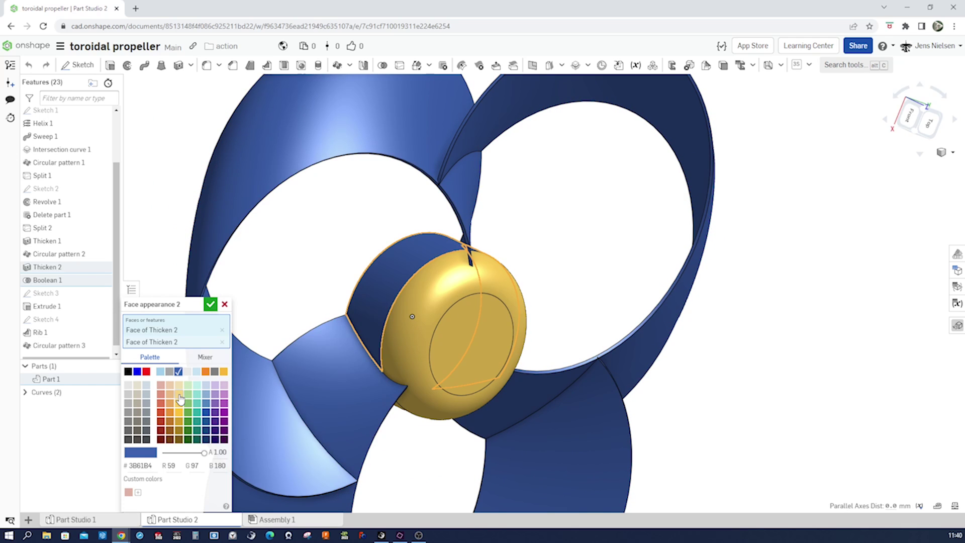
{"action": "left_click", "coordinate": [179, 393]}
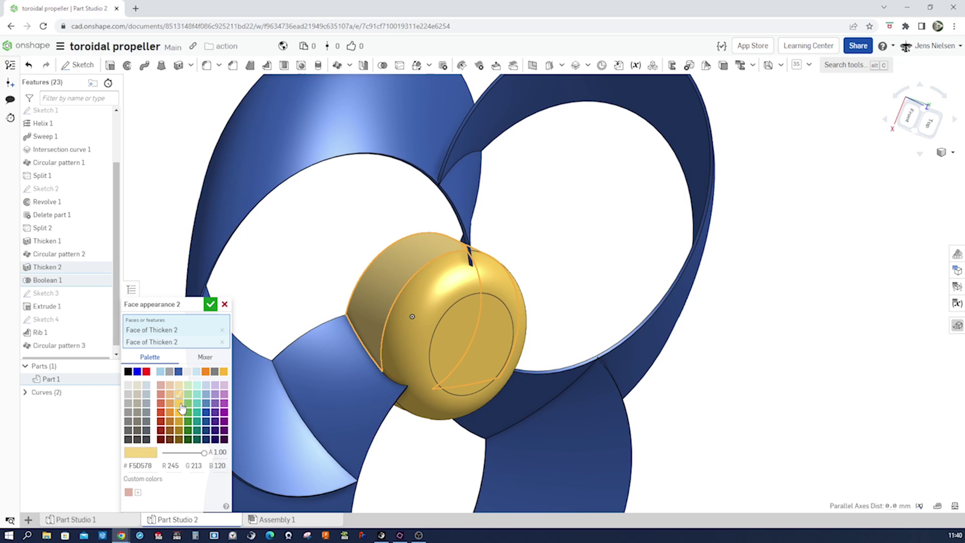
{"action": "left_click", "coordinate": [210, 304]}
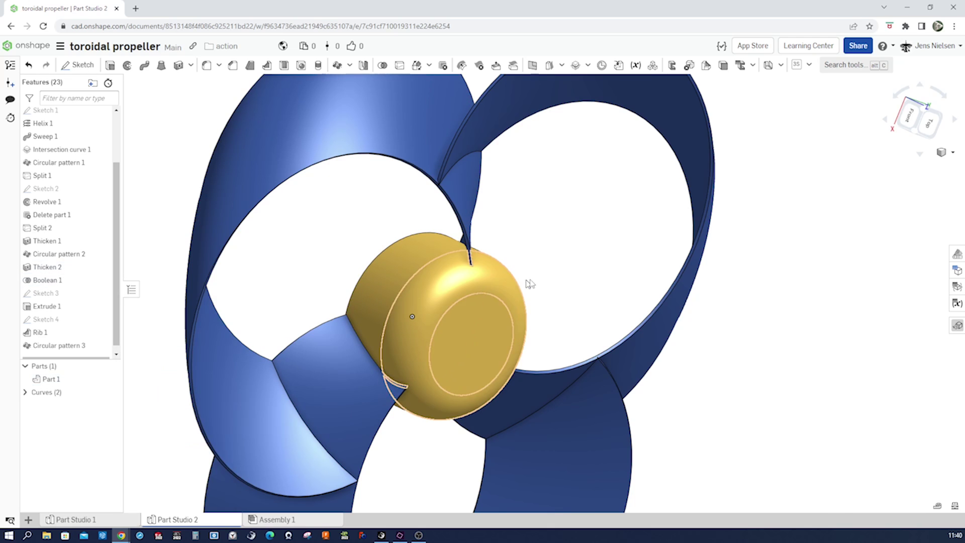
{"action": "scroll", "coordinate": [577, 275], "scroll_direction": "down", "scroll_amount": 2}
{"action": "right_click_drag", "start_coordinate": [577, 275], "coordinate": [756, 344]}
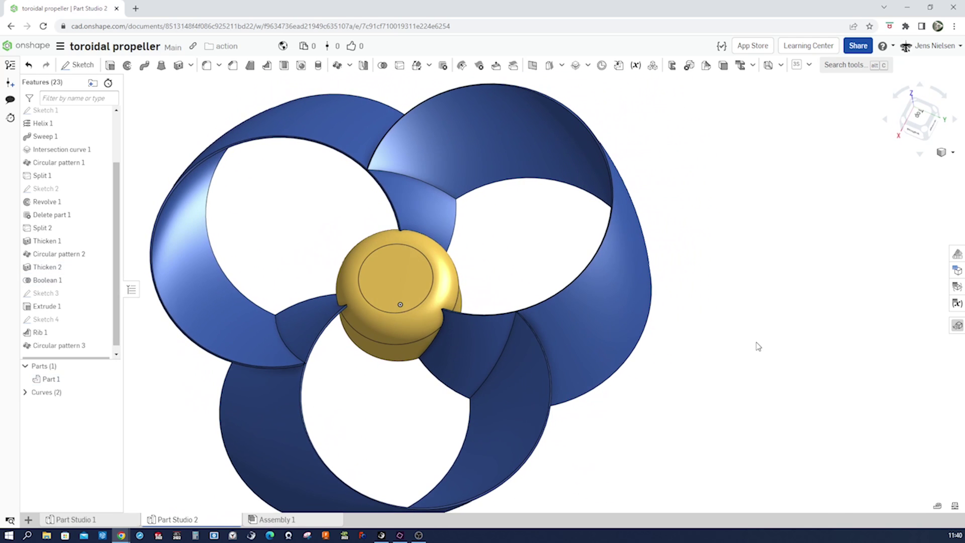